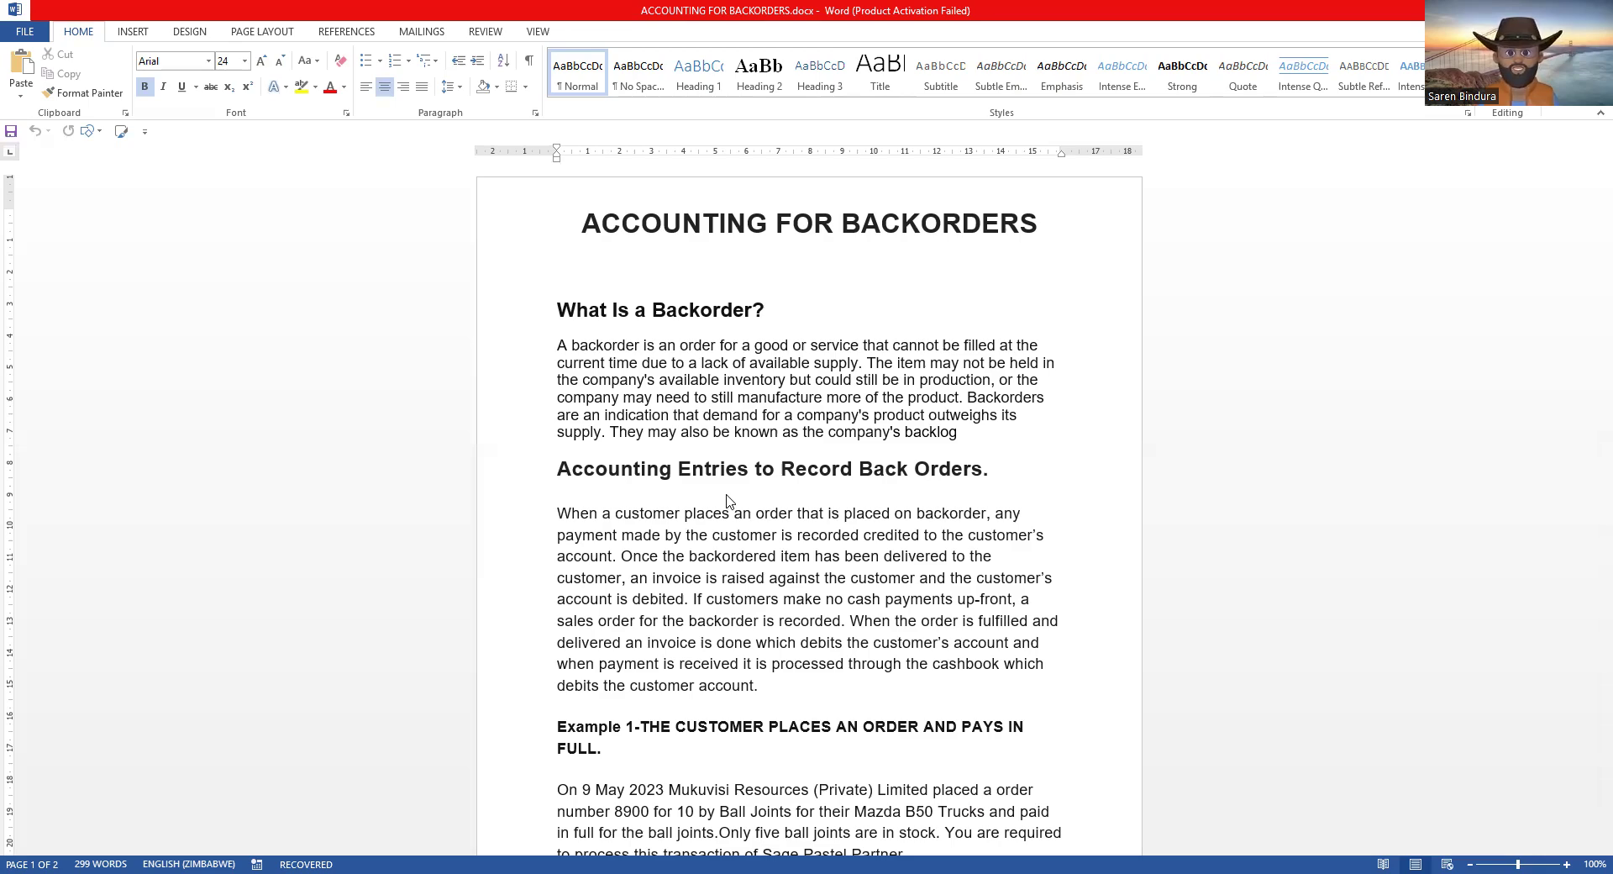
Step: Switch to Sage Pastel Partner, open customer document processing and set the document type to Sales Order
key(alt+Tab)
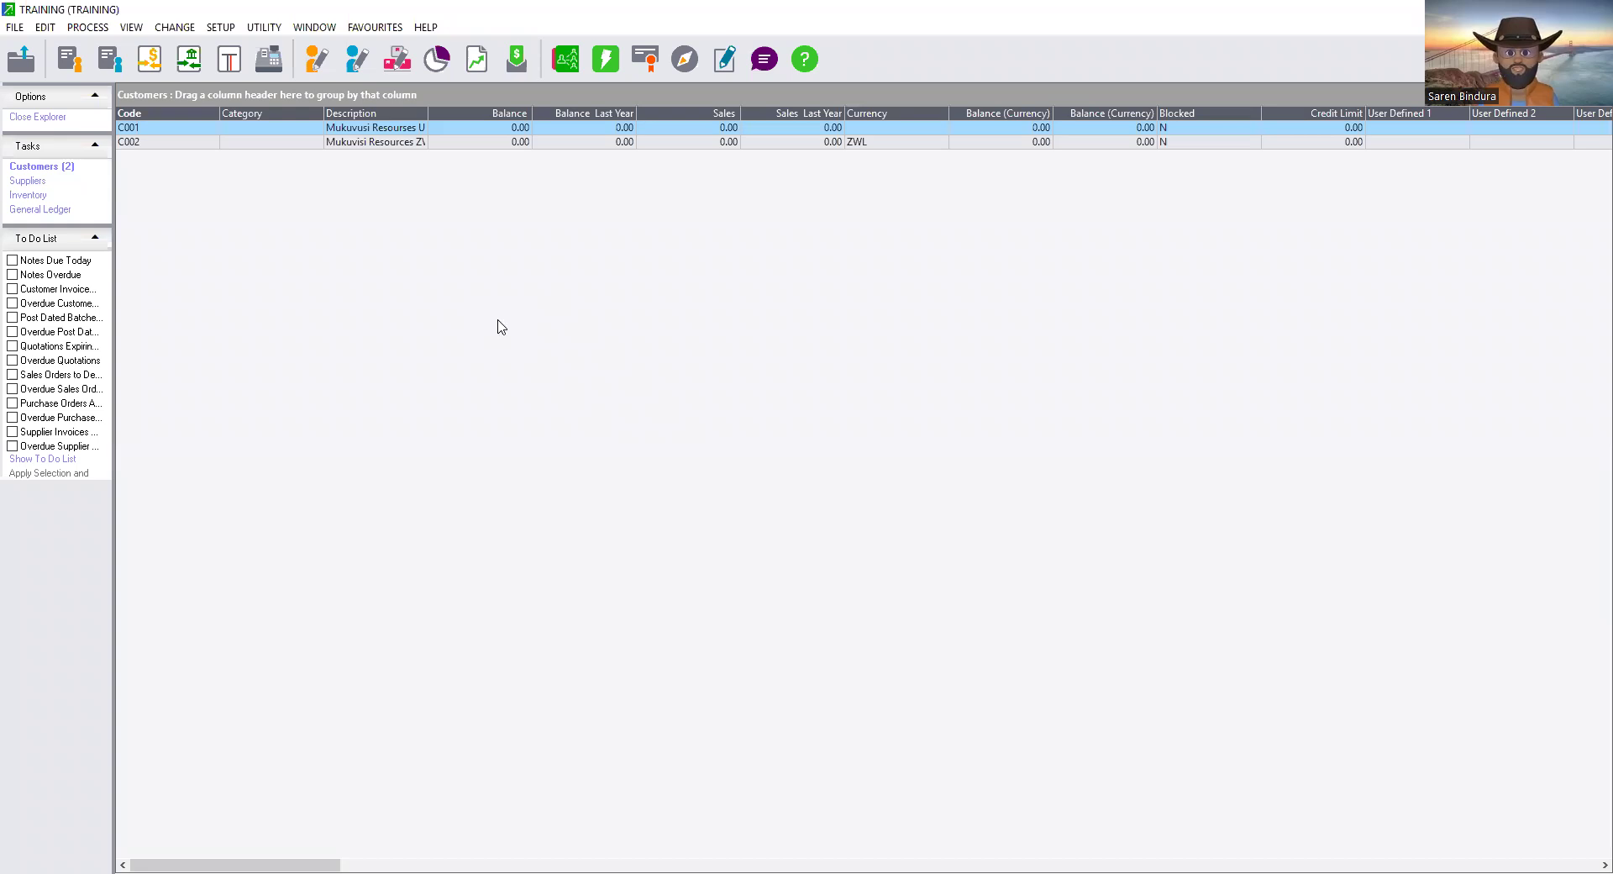
click(93, 28)
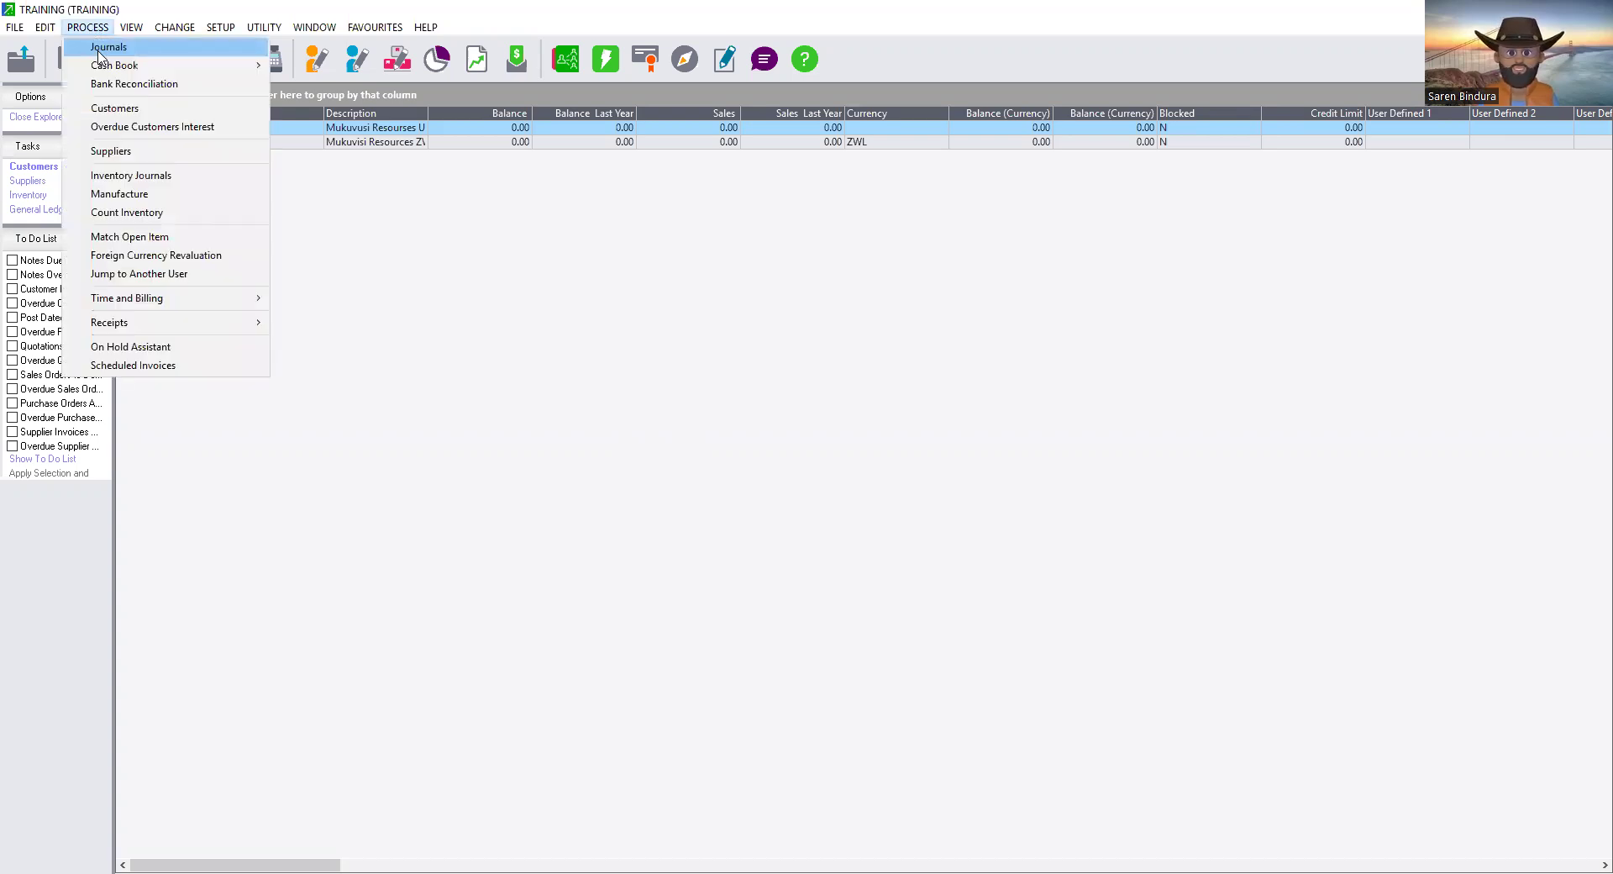
click(128, 110)
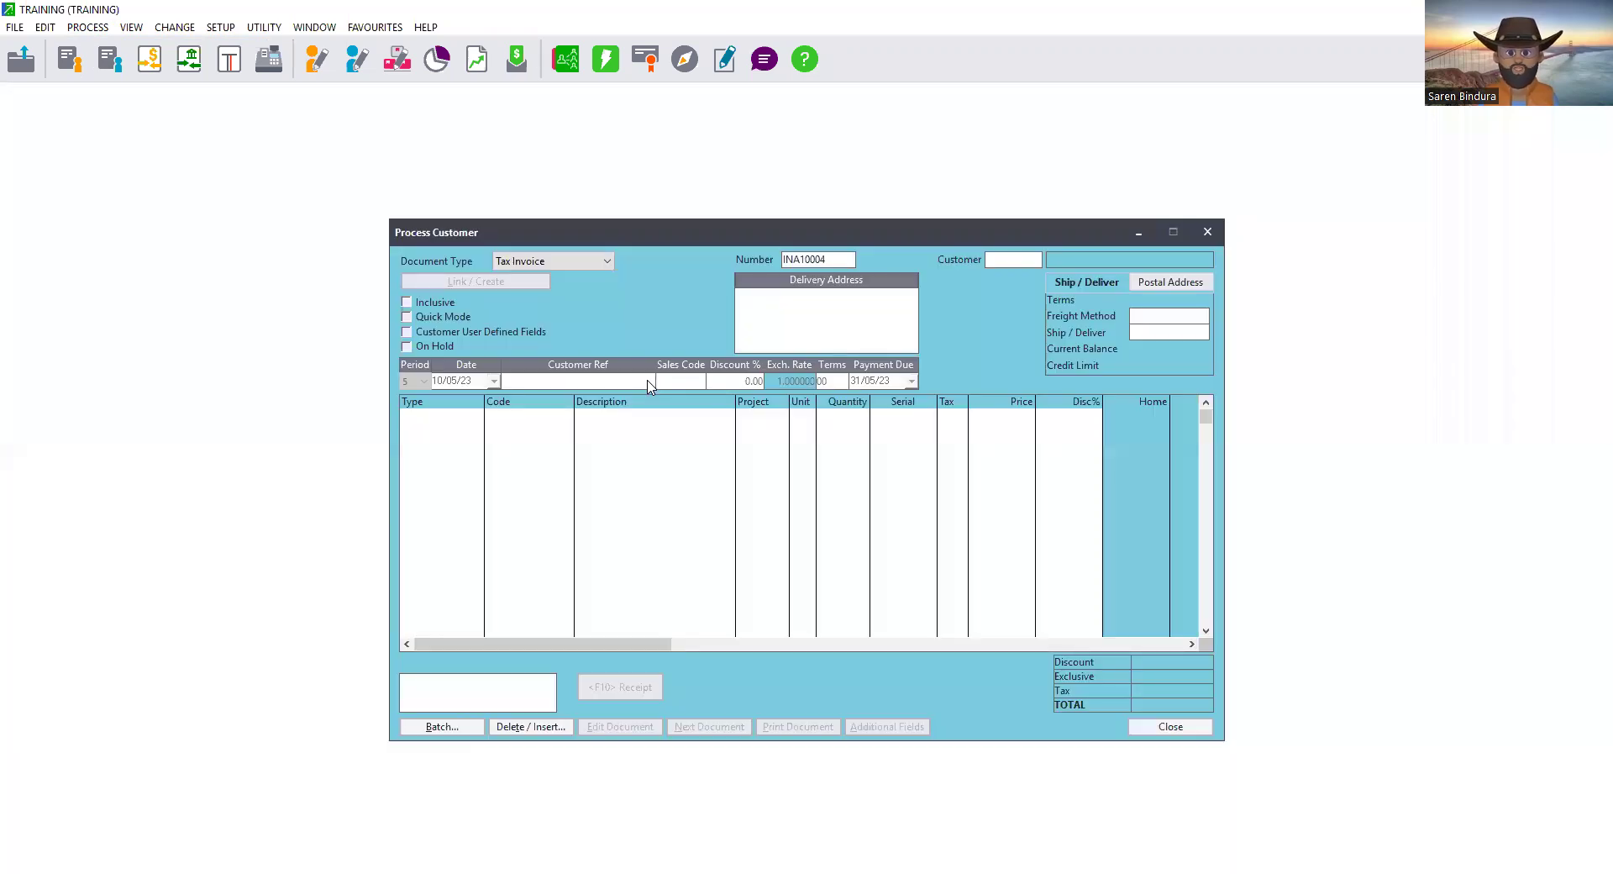
click(609, 265)
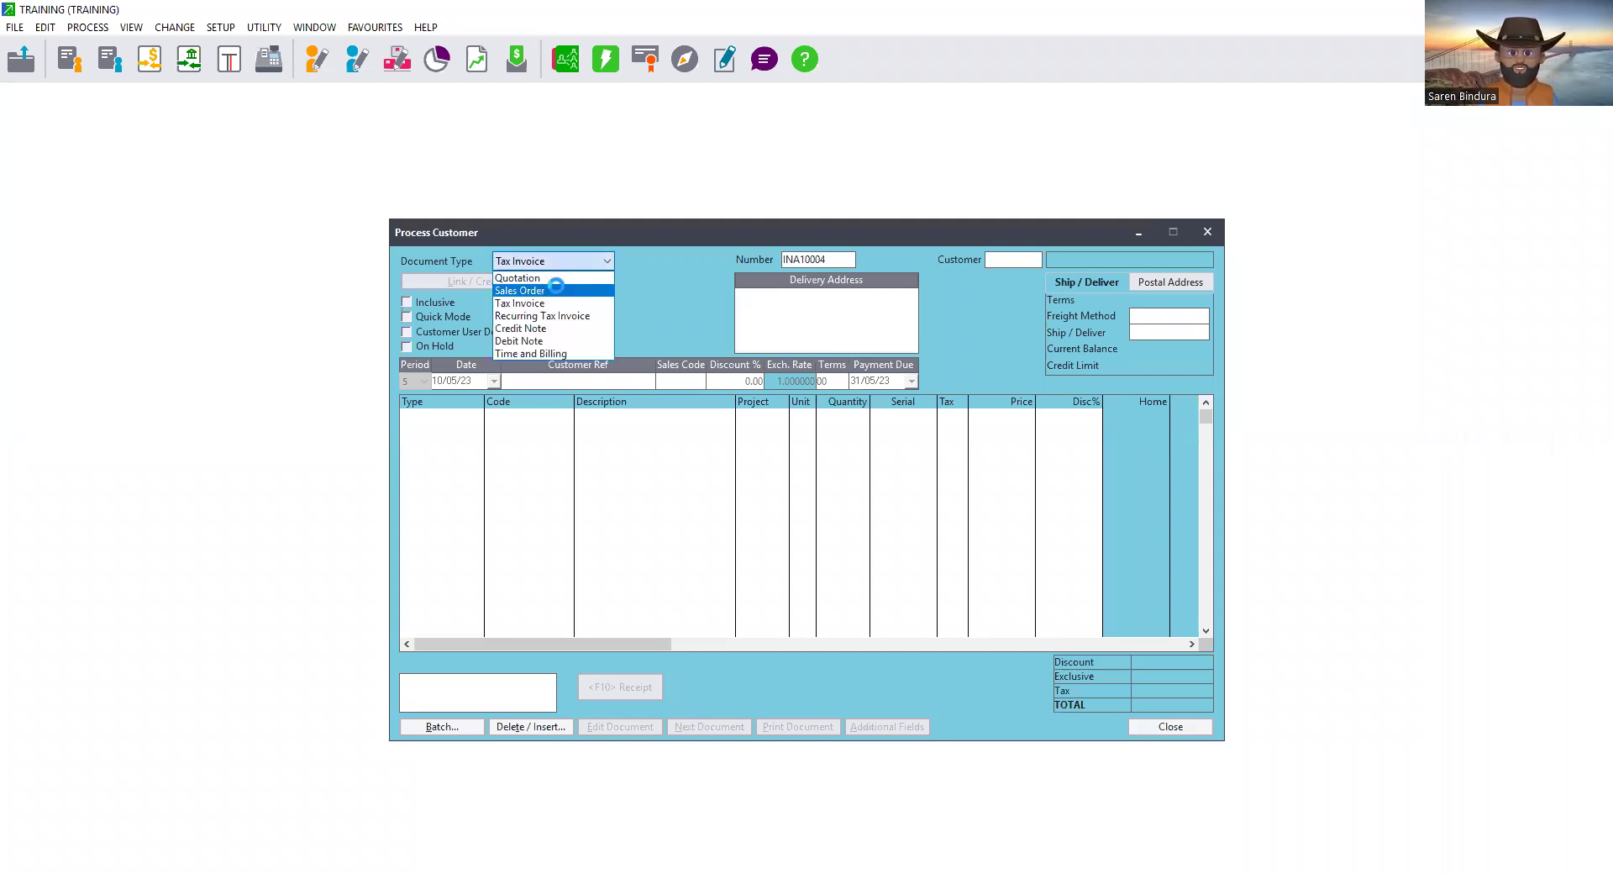
click(557, 290)
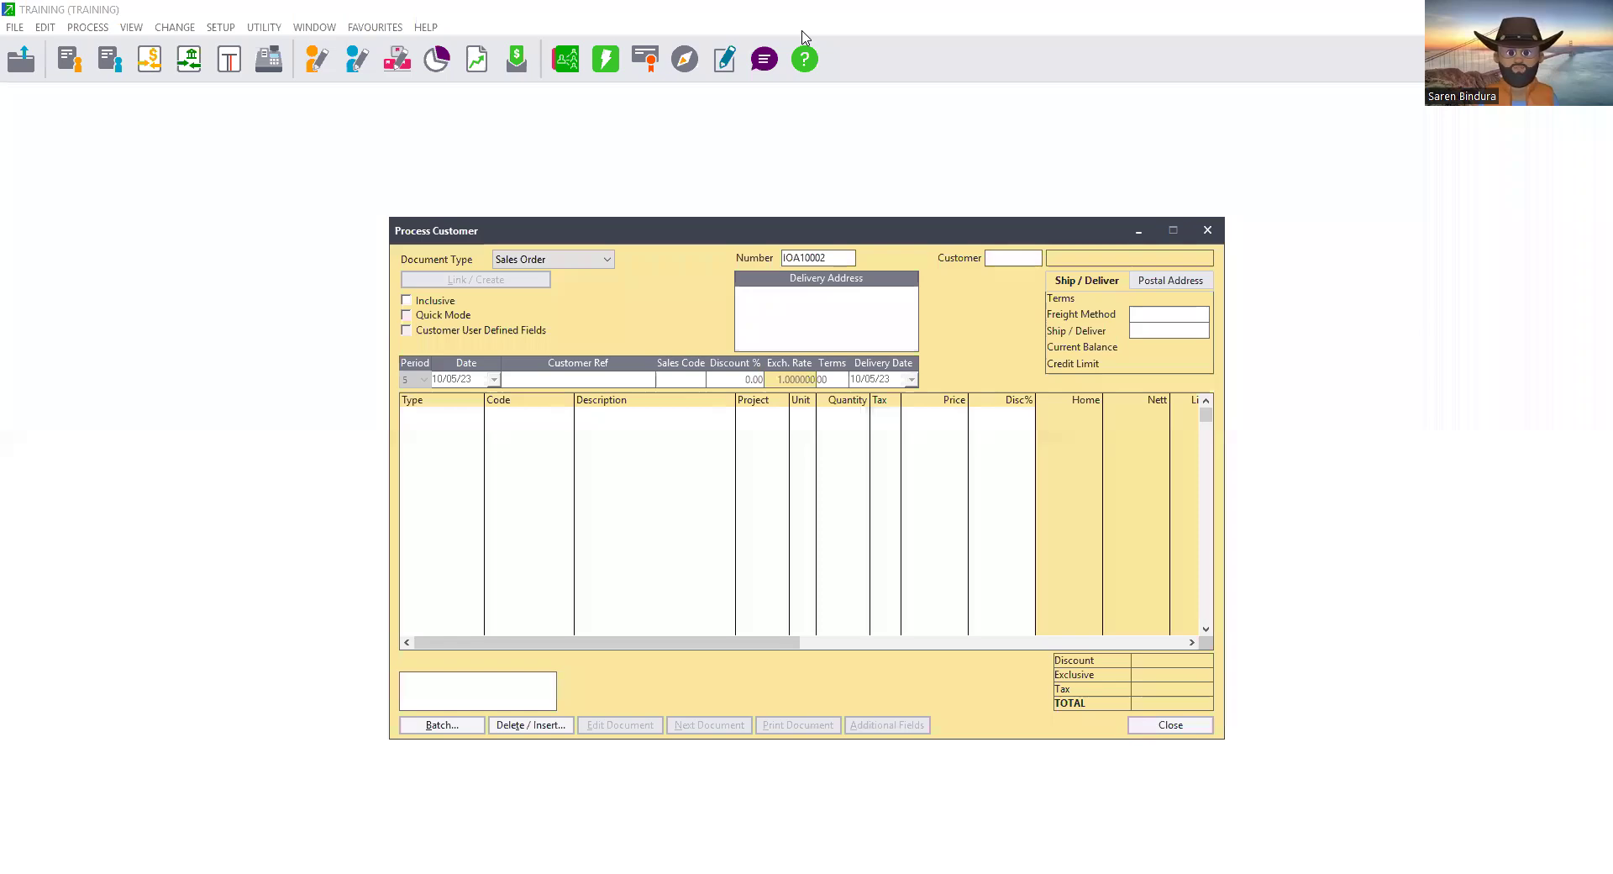
Step: Switch to the ACCOUNTING FOR BACKORDERS document in Word and read the accounting entries and both worked examples
key(alt+Tab)
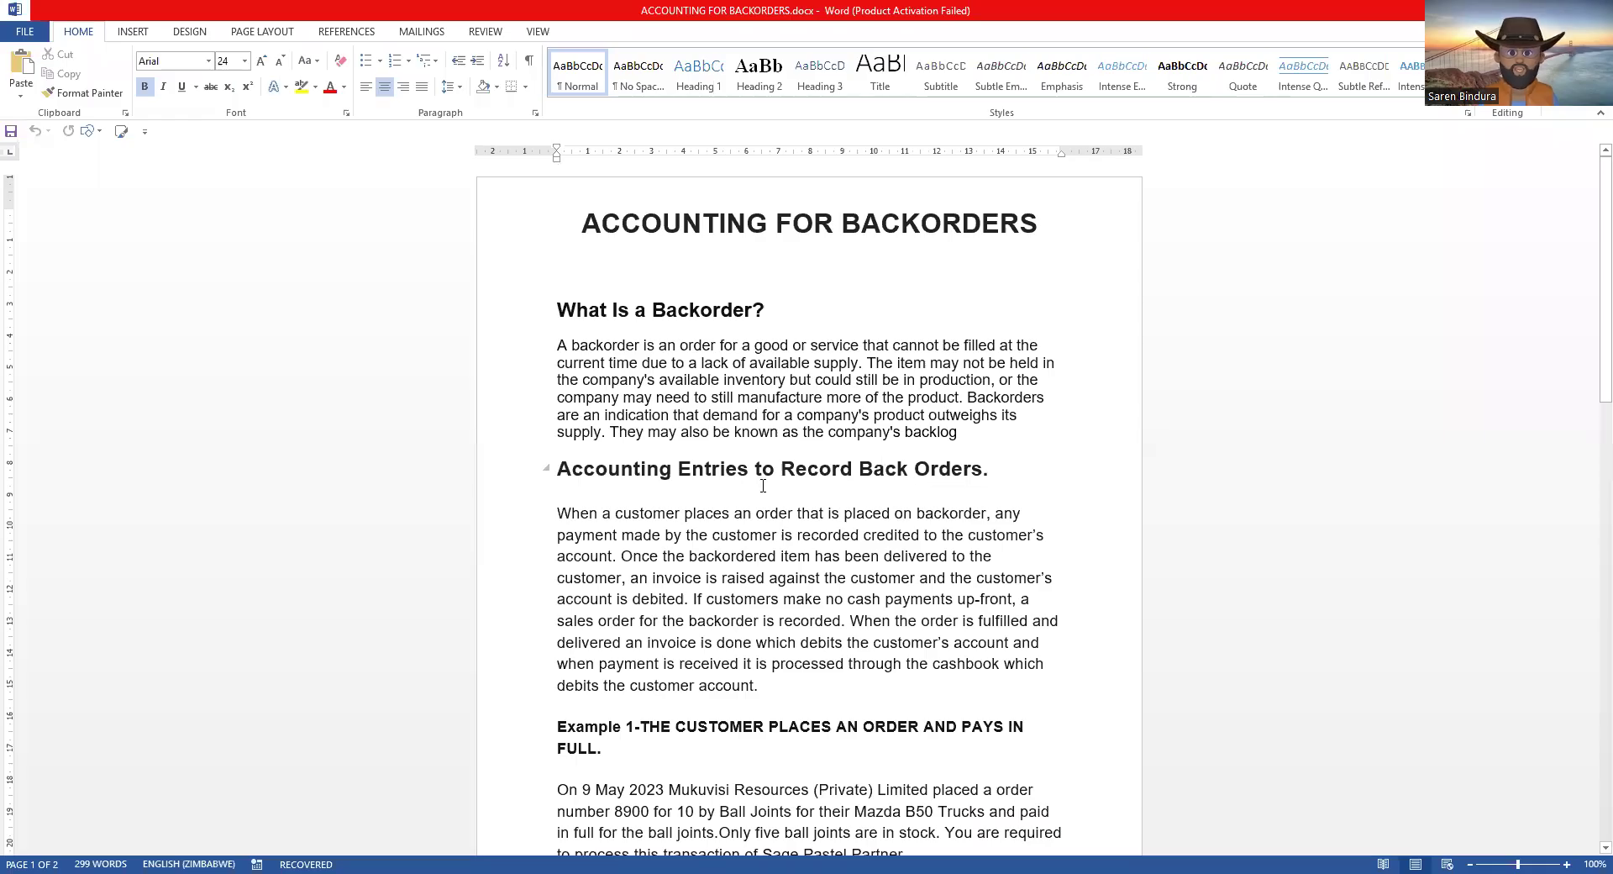
scroll(763, 485, down, 1)
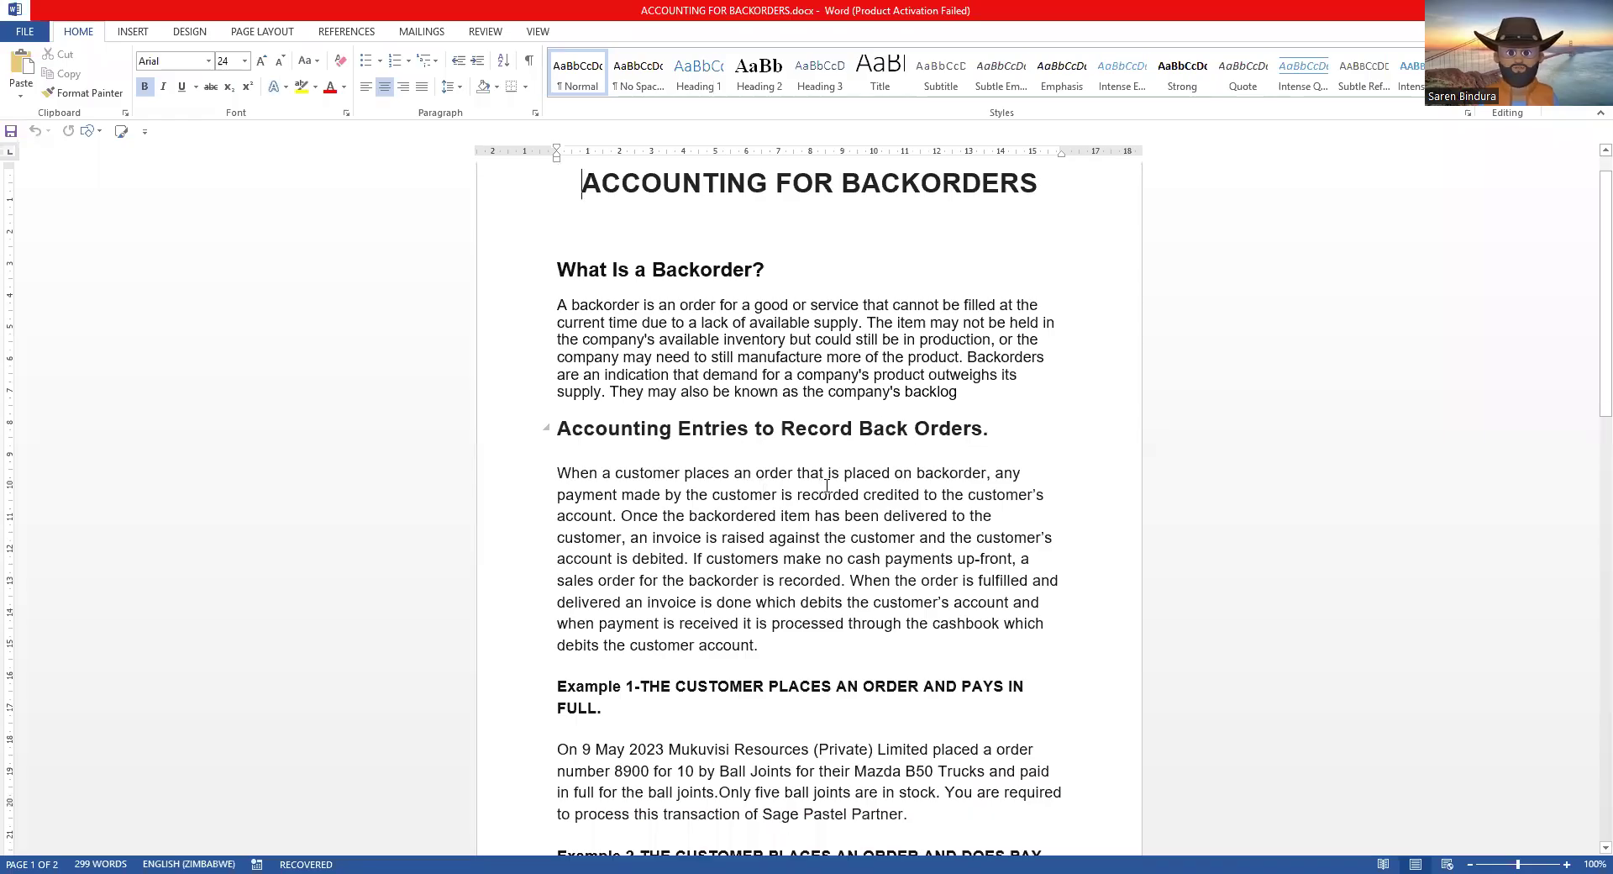
scroll(694, 454, down, 2)
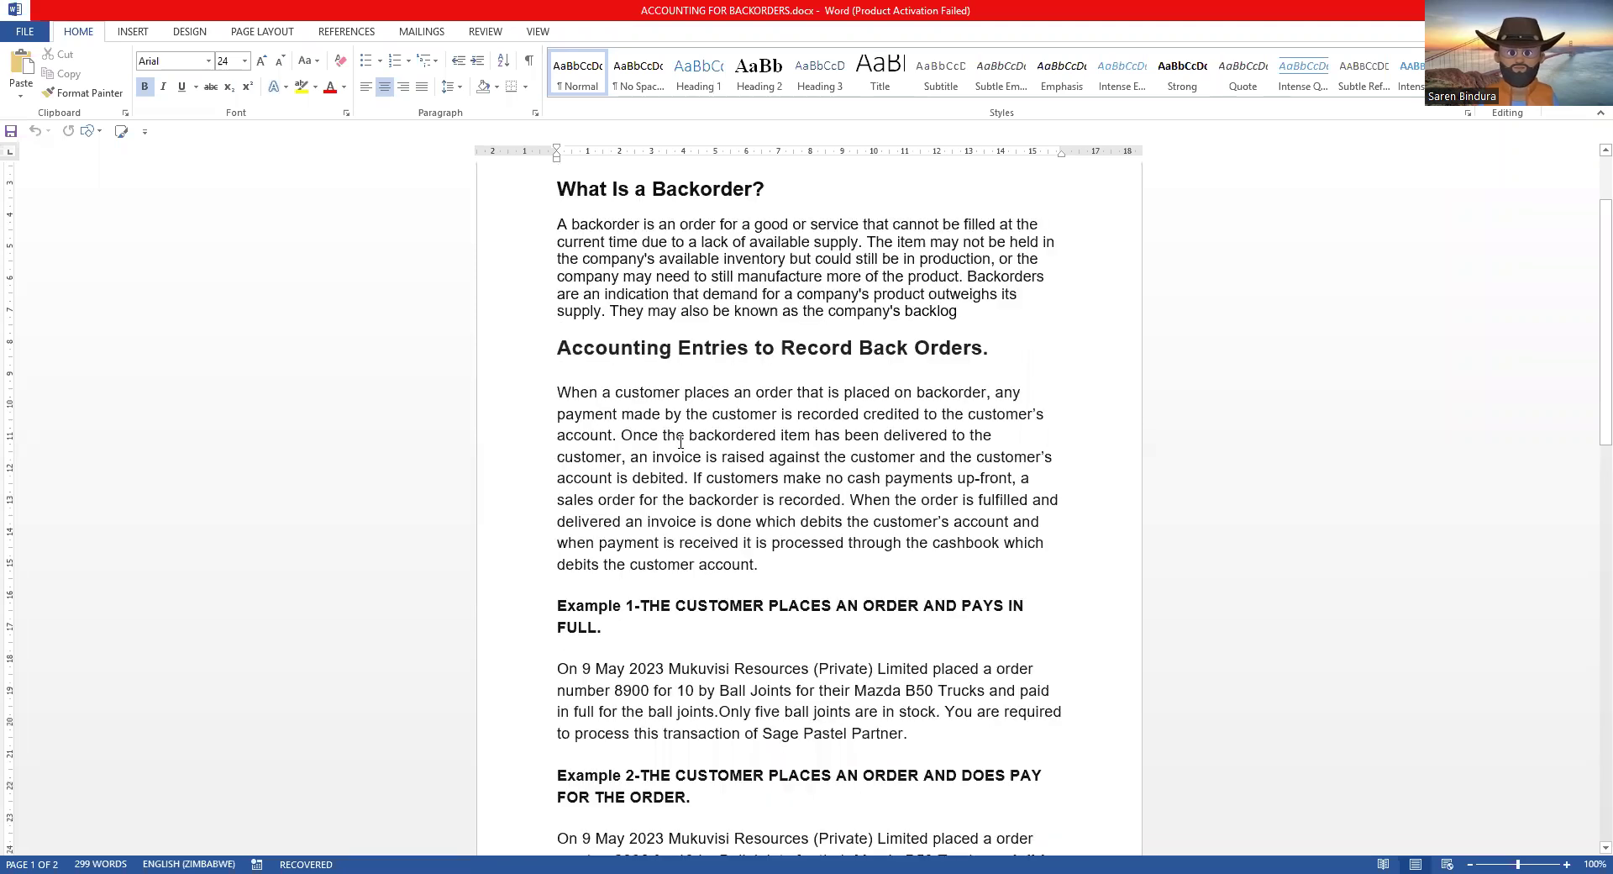
scroll(681, 442, down, 1)
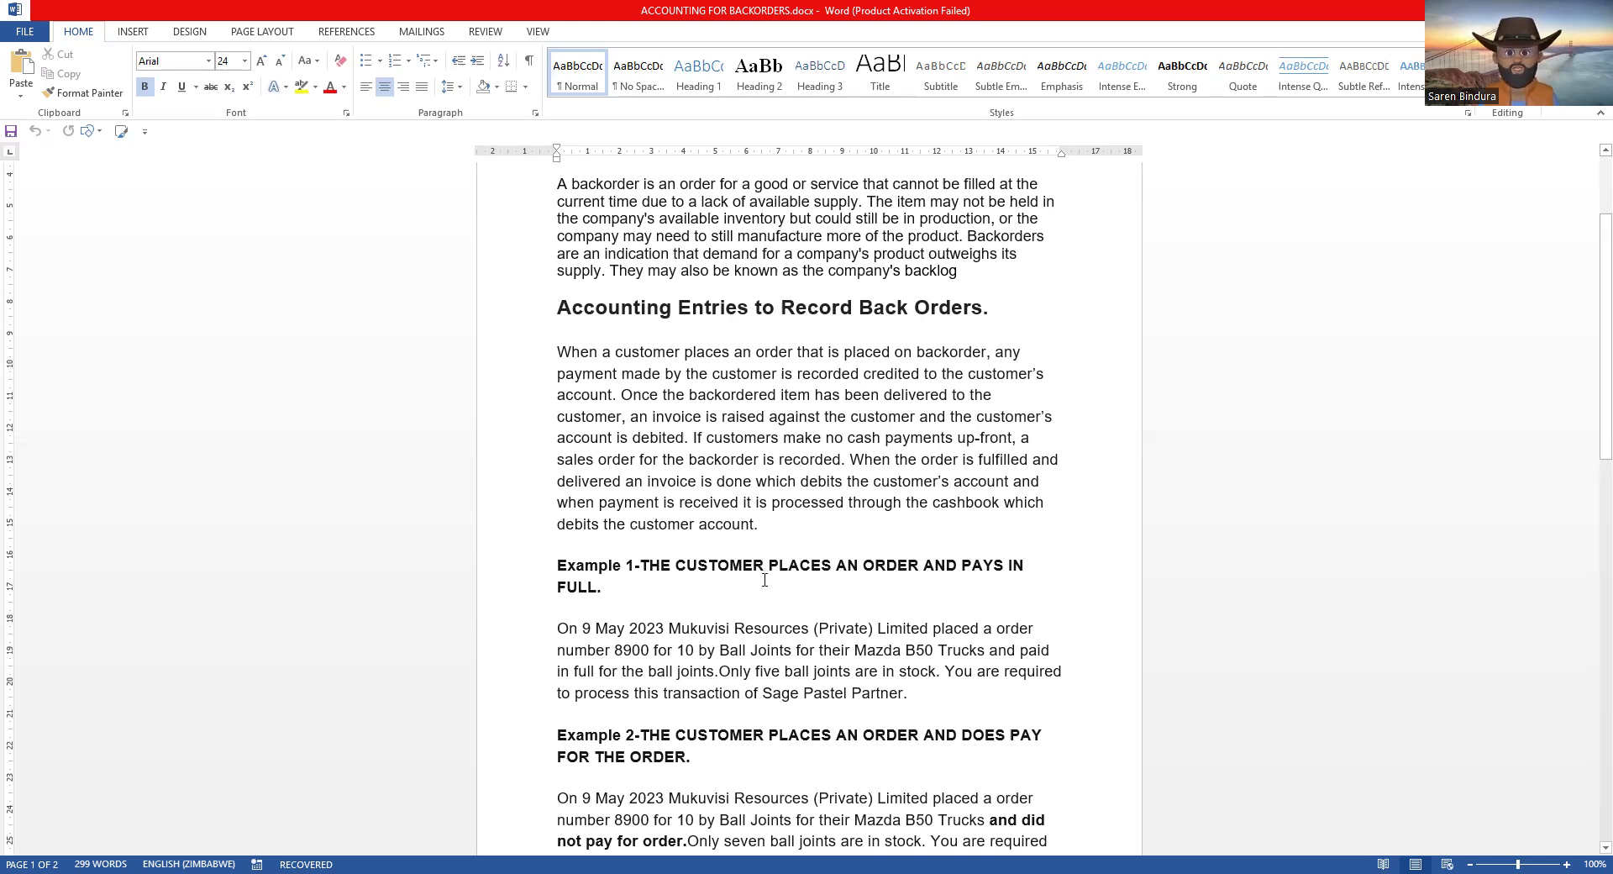
scroll(765, 580, down, 1)
scroll(764, 580, down, 1)
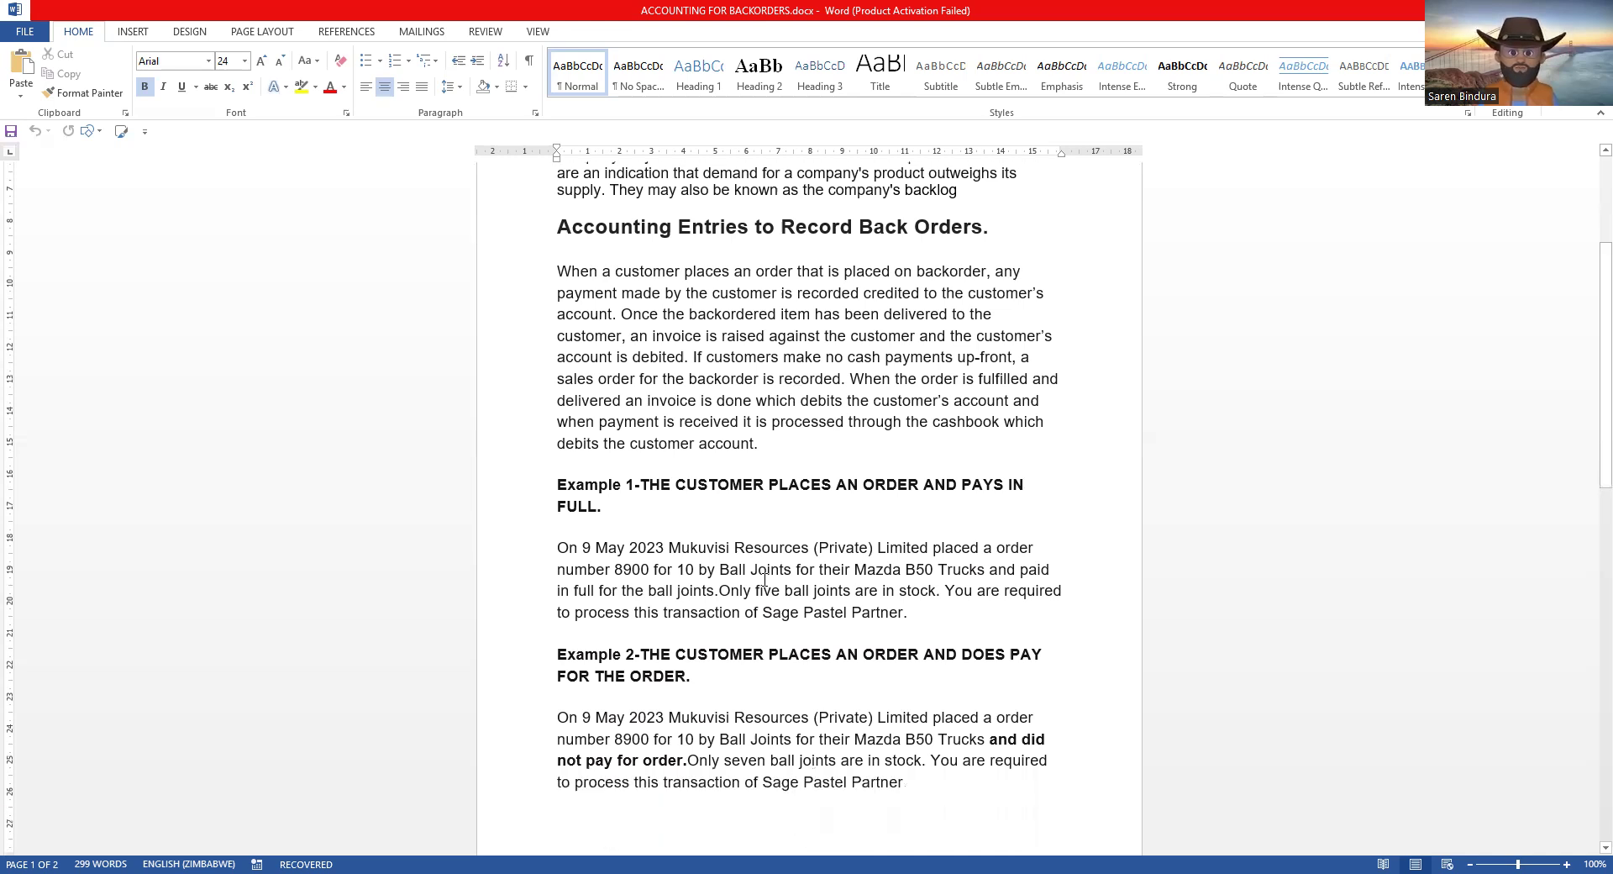
scroll(764, 580, down, 1)
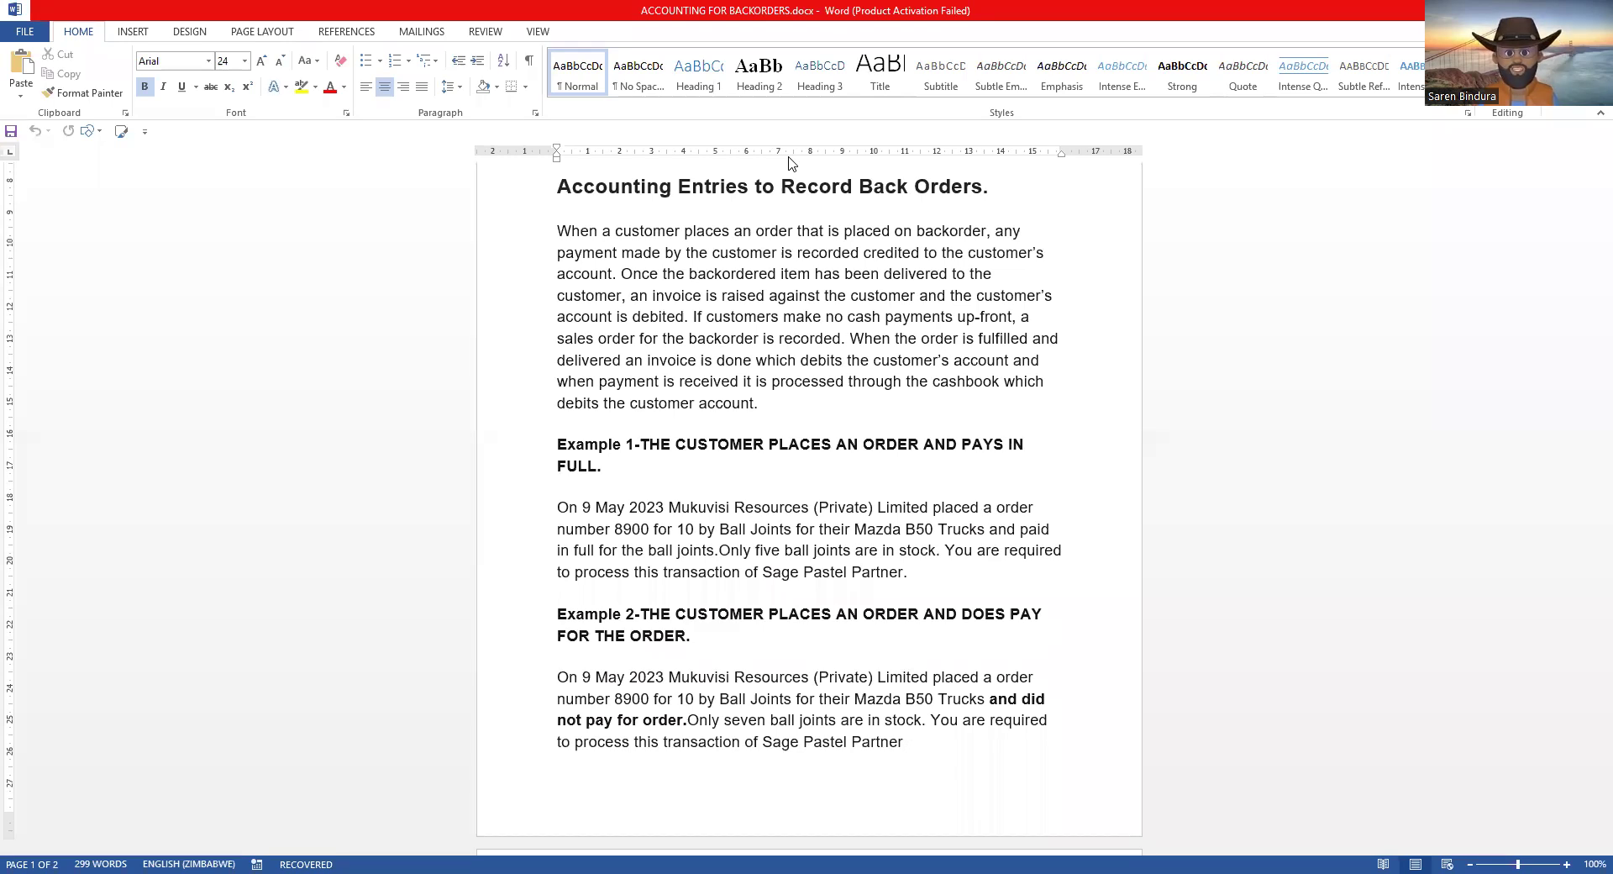
Step: Return to Sage Pastel Partner, select Mukuvusi Resourses USD as the sales order's customer, and enter the customer's order number as reference
key(alt+Tab)
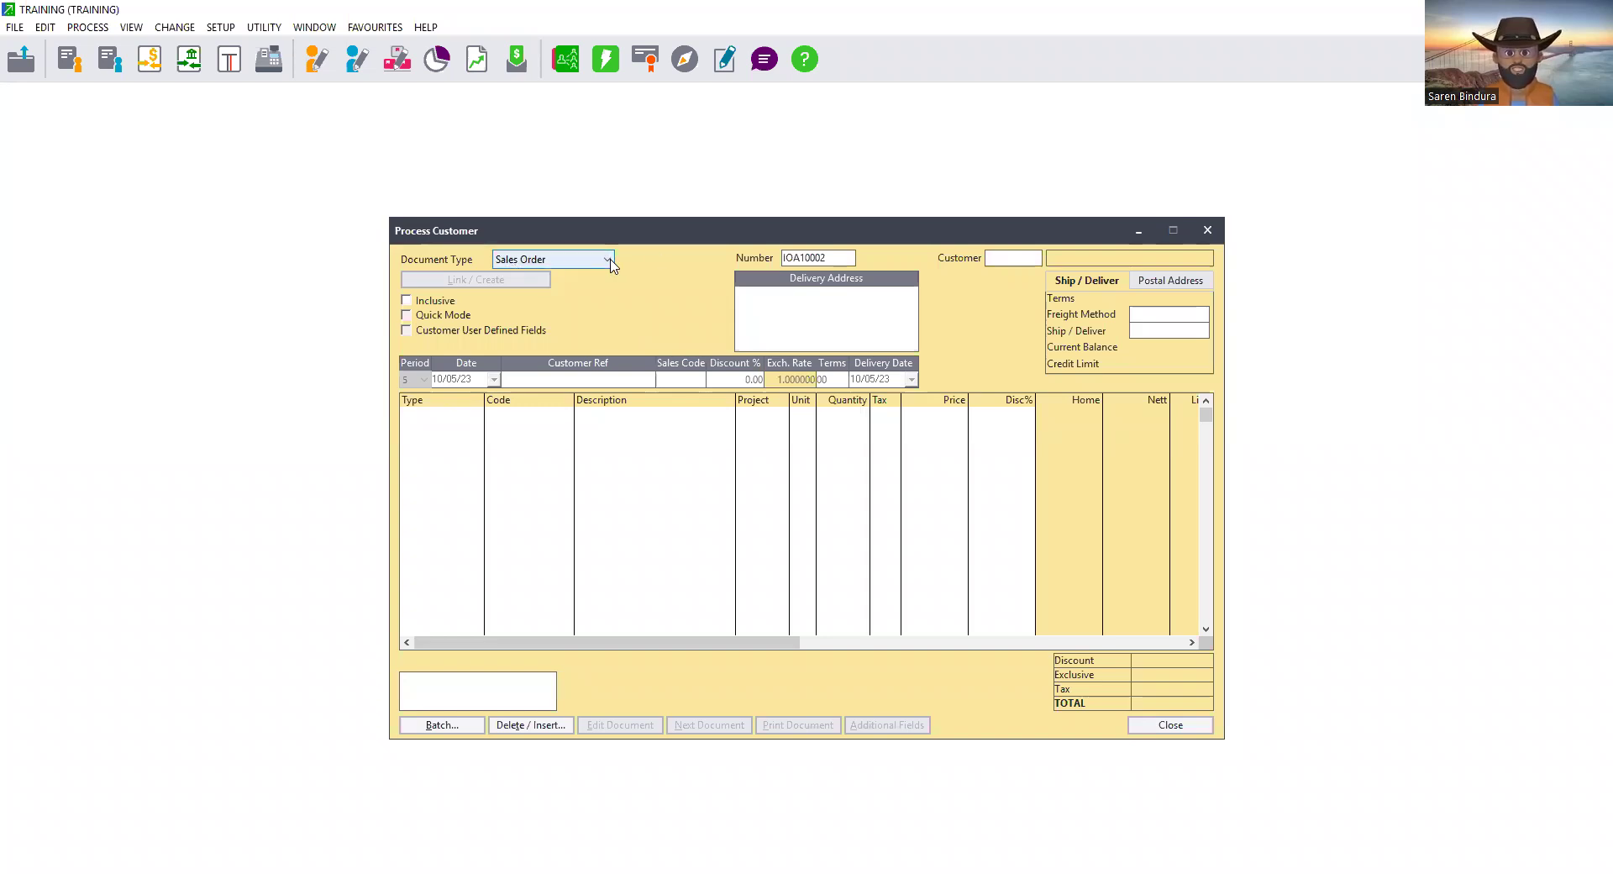
click(1023, 258)
click(1033, 257)
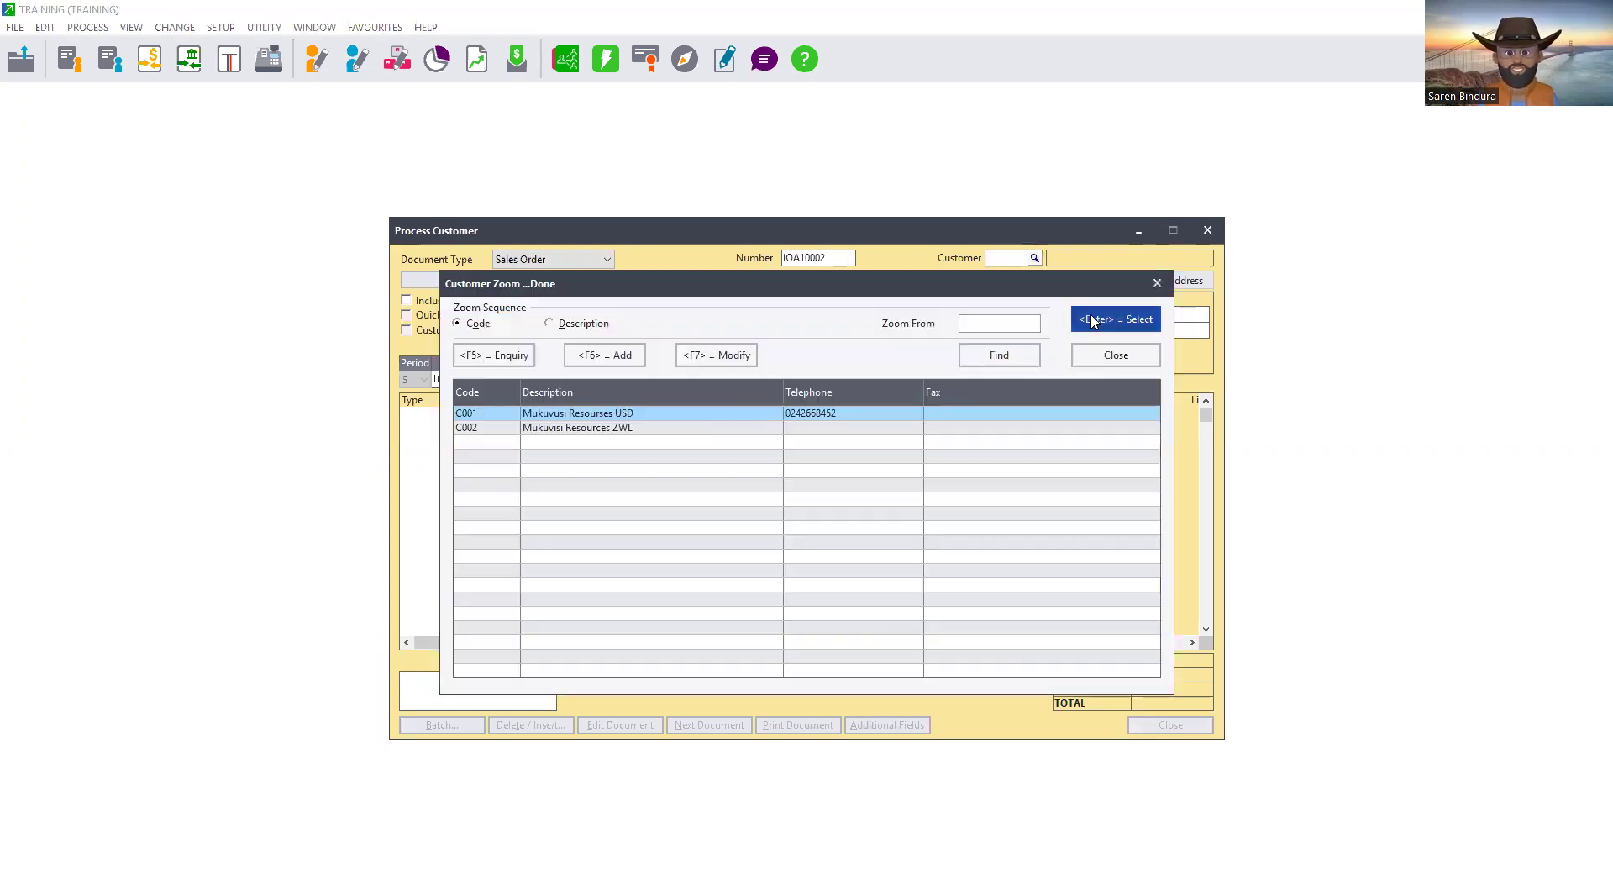
key(Return)
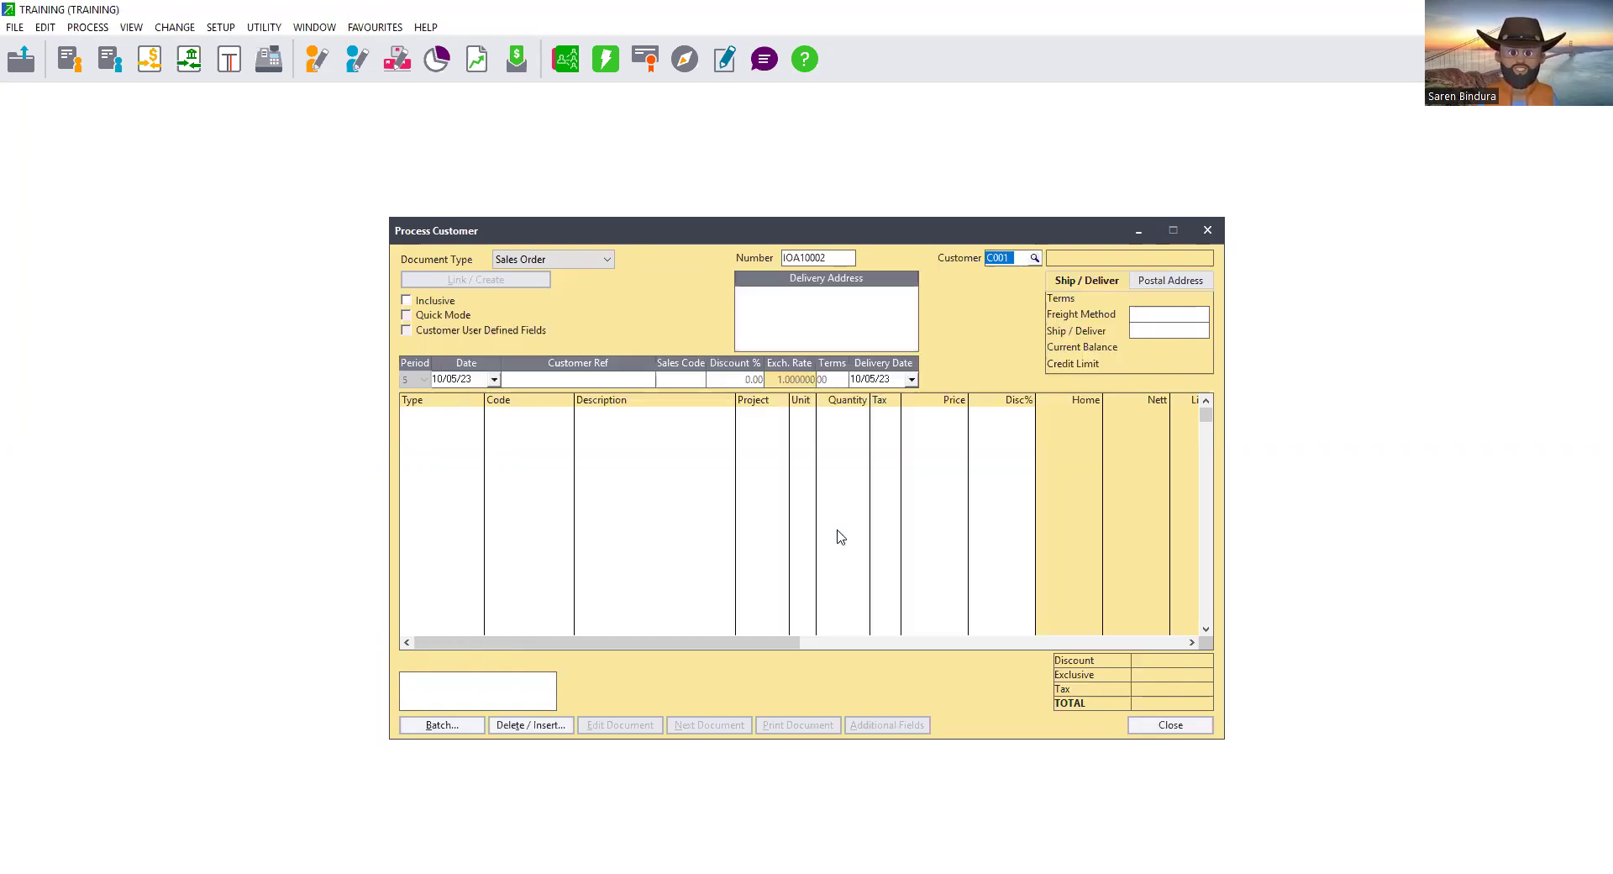
key(Tab)
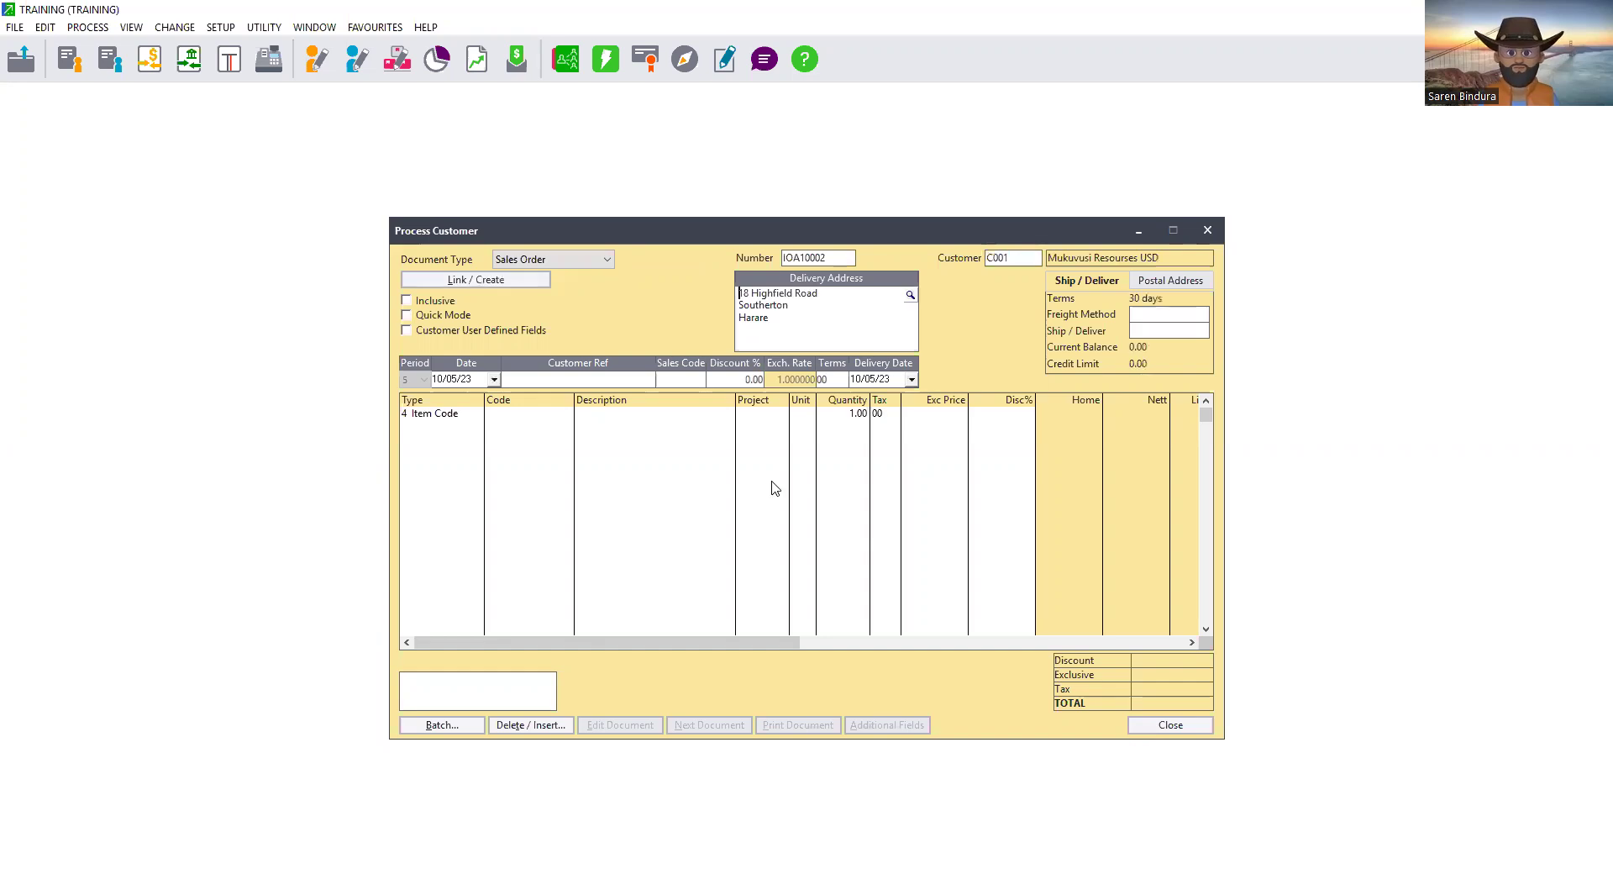
click(567, 380)
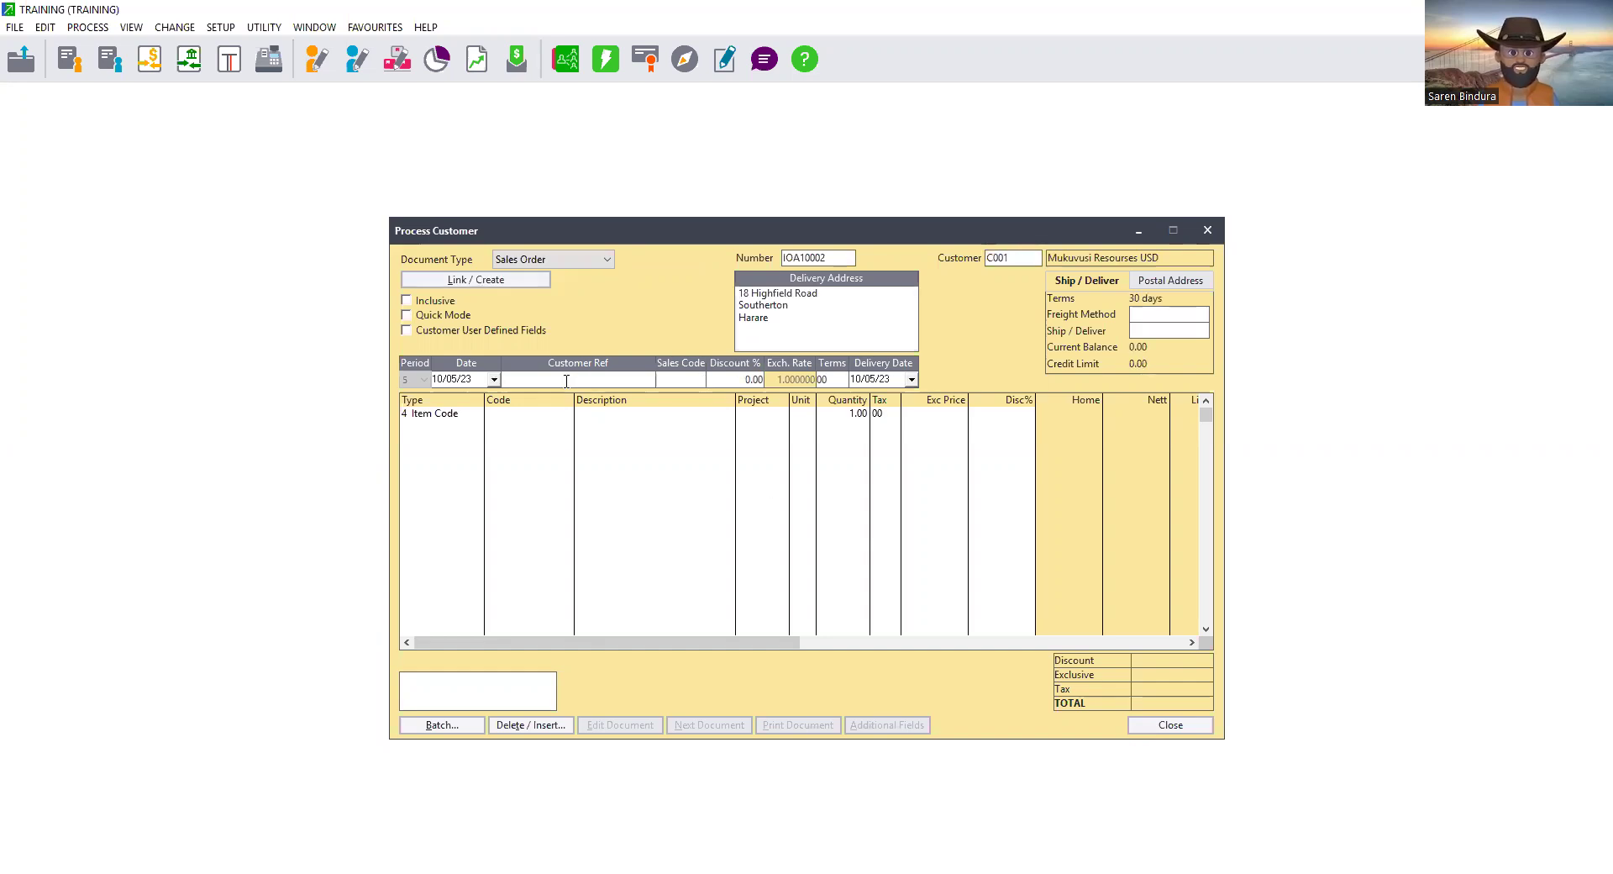
text(8900)
Step: Add inventory item BJ909, Mazda B50 Ball Joint, to the first line of the sales order
click(567, 415)
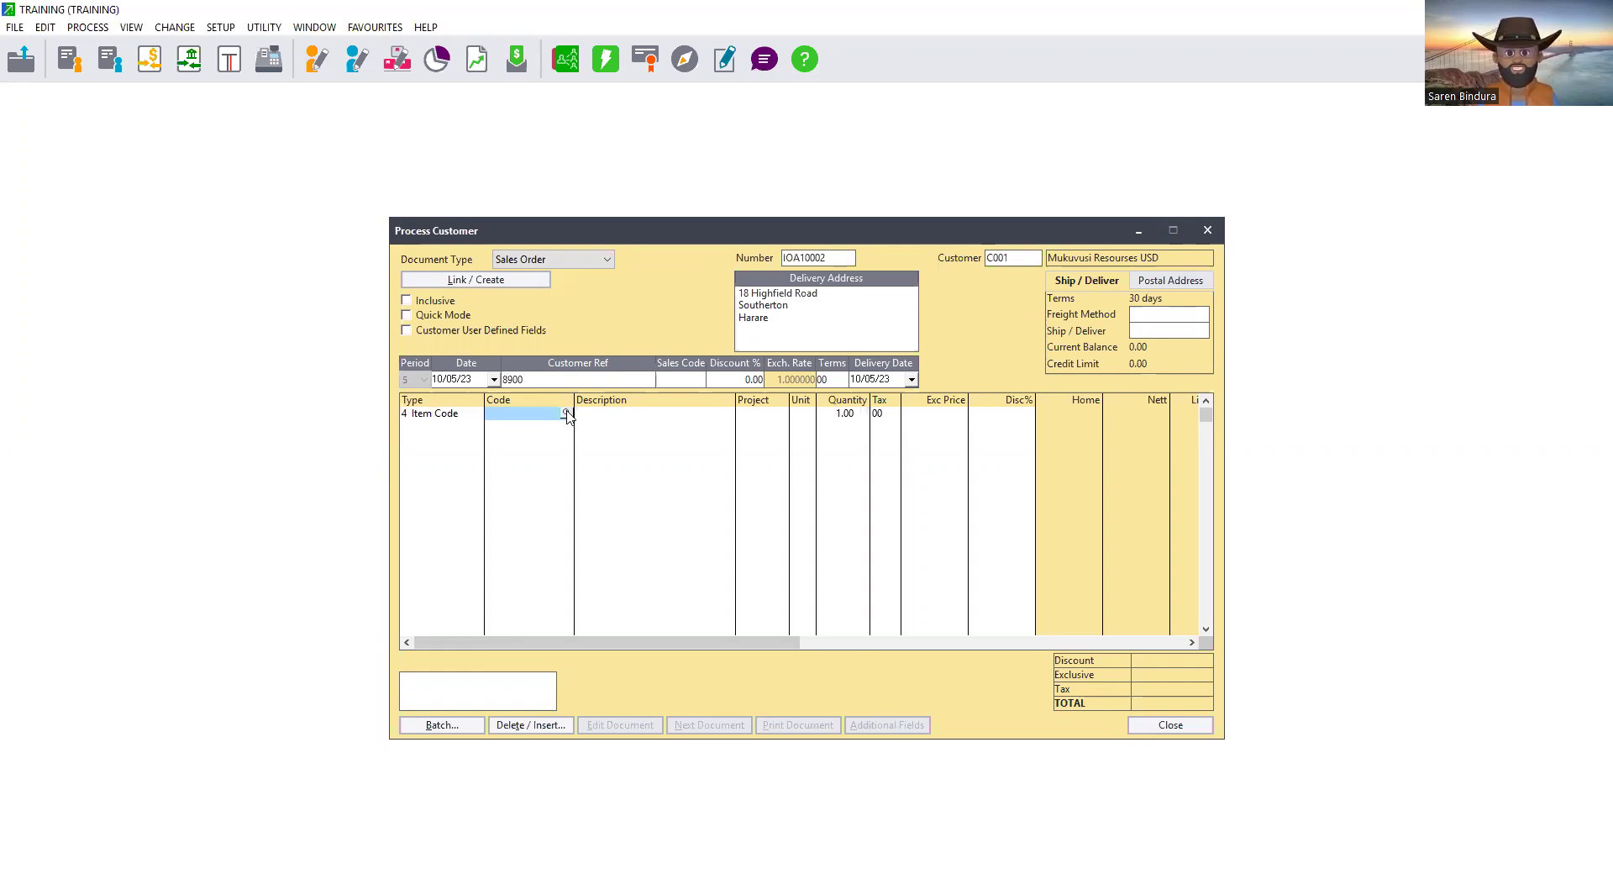
click(567, 414)
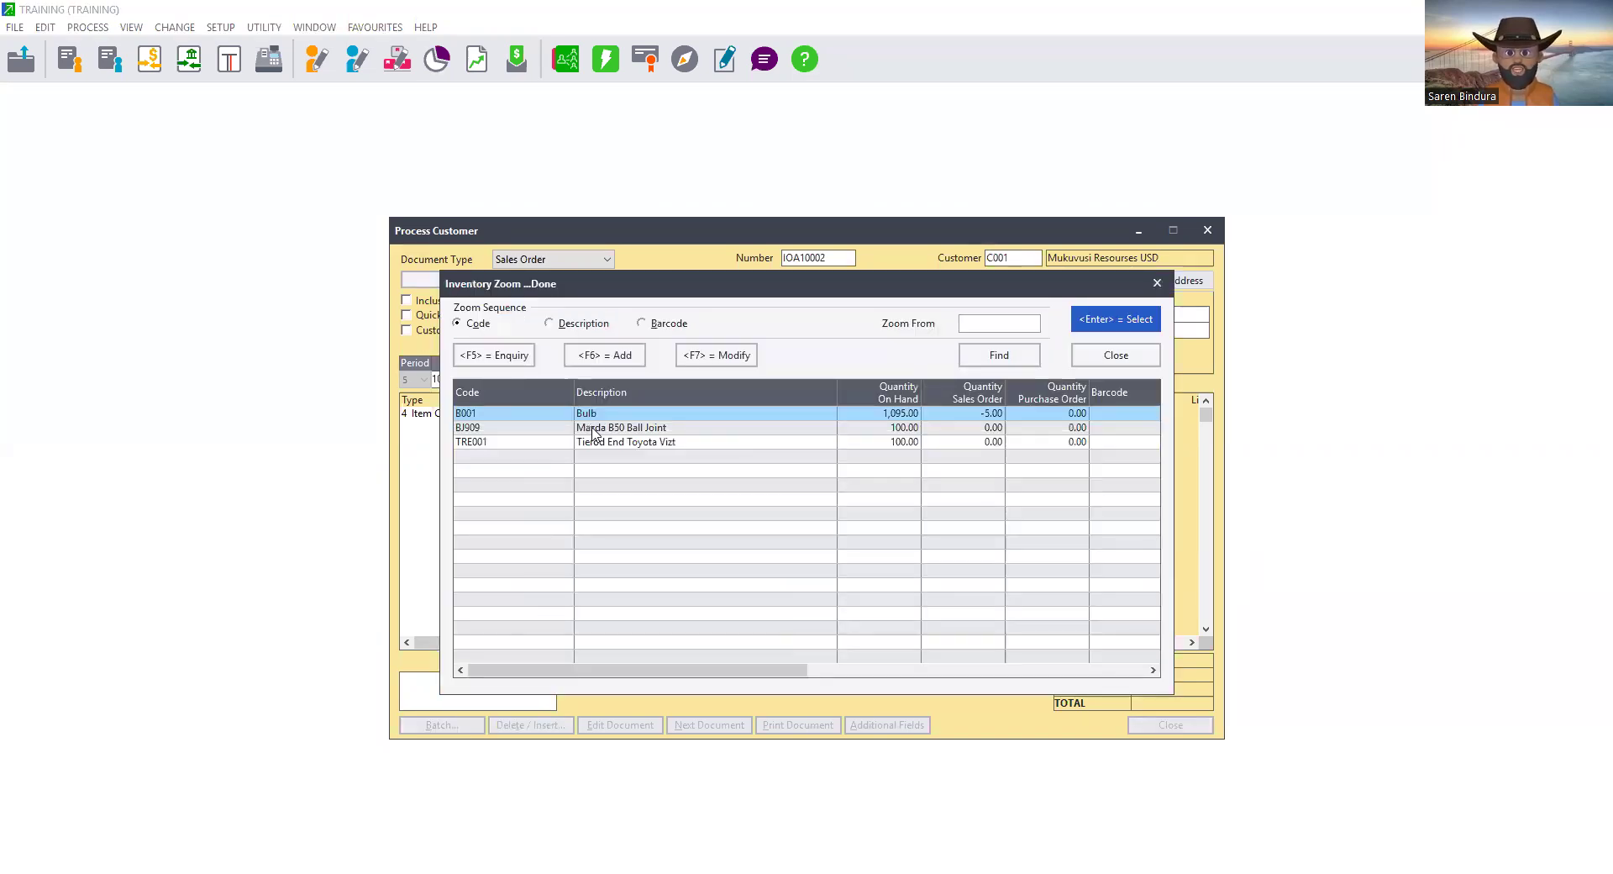
click(594, 428)
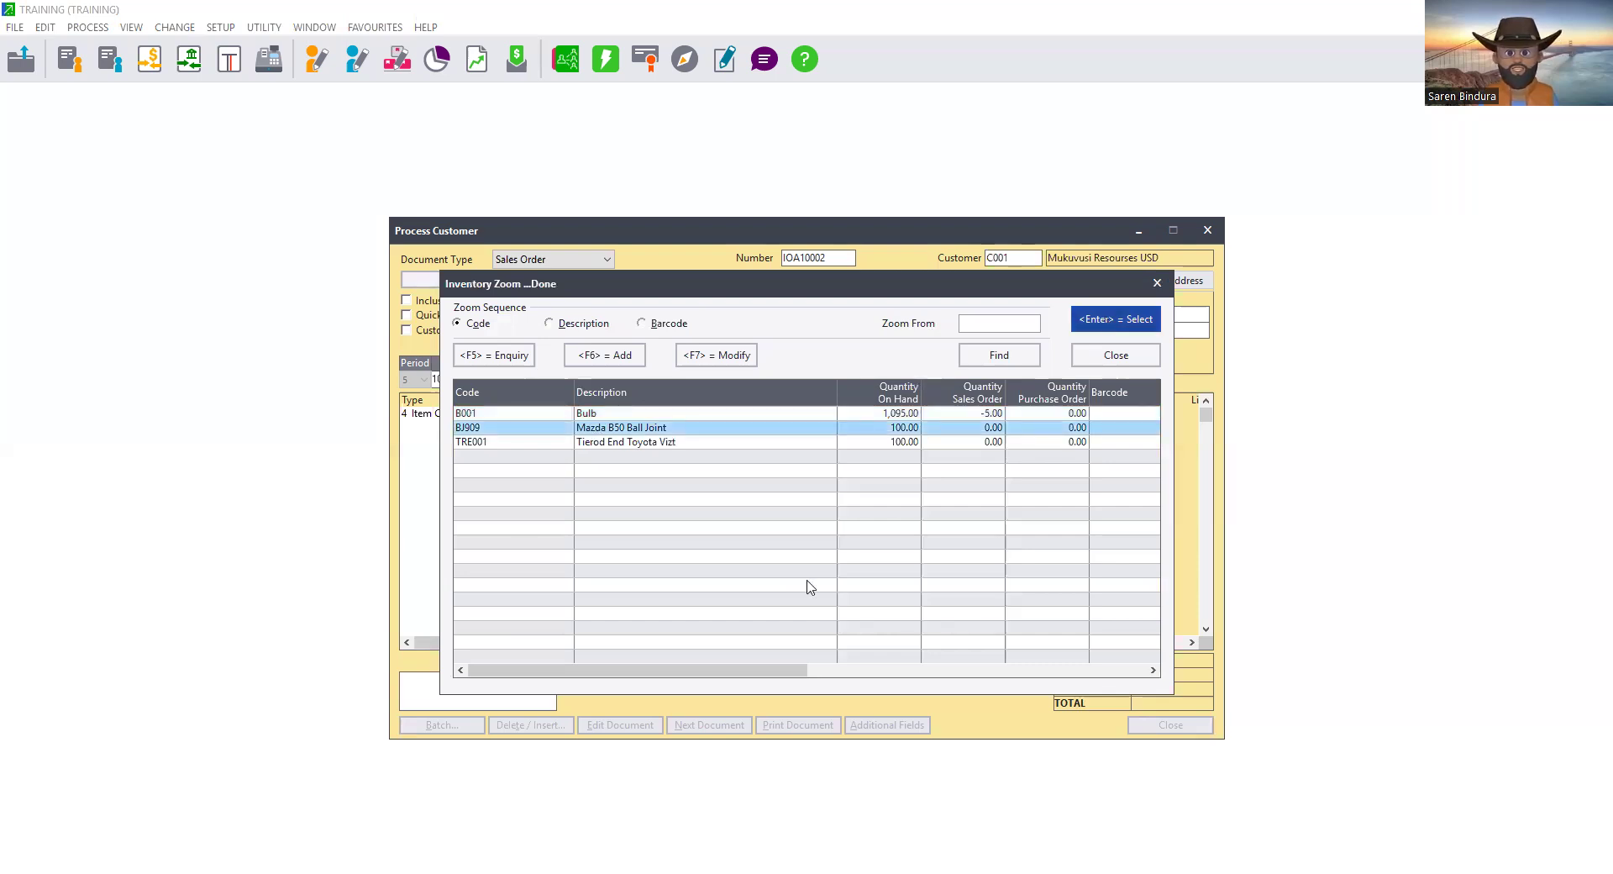
key(Return)
Step: Set the ball joint line's unit and quantity to 10 and print the sales order
text(10)
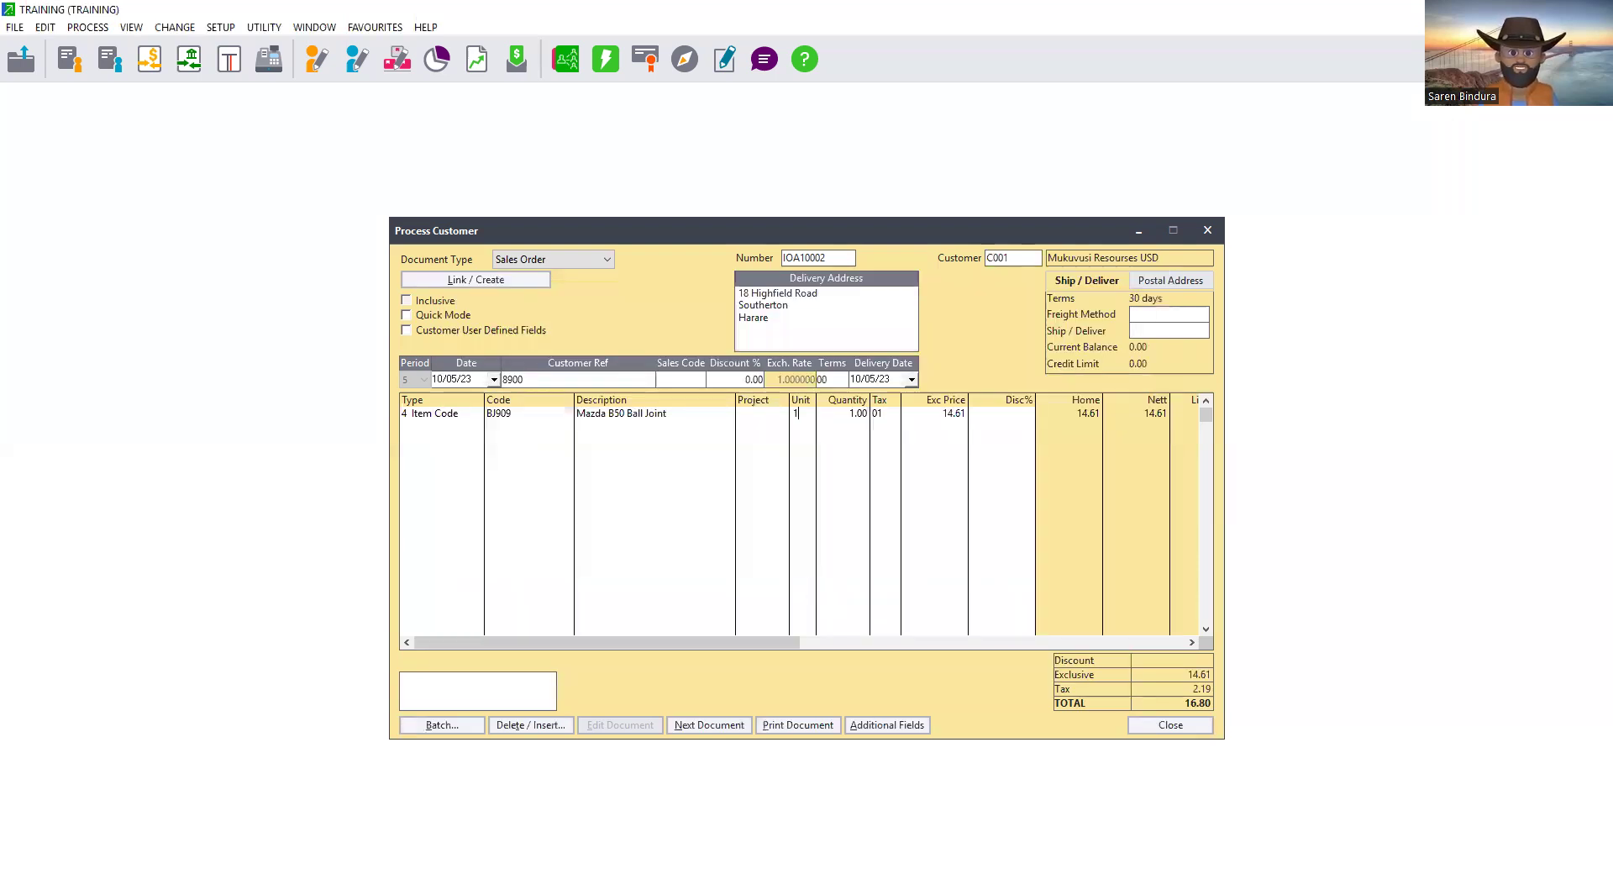
key(Tab)
text(10)
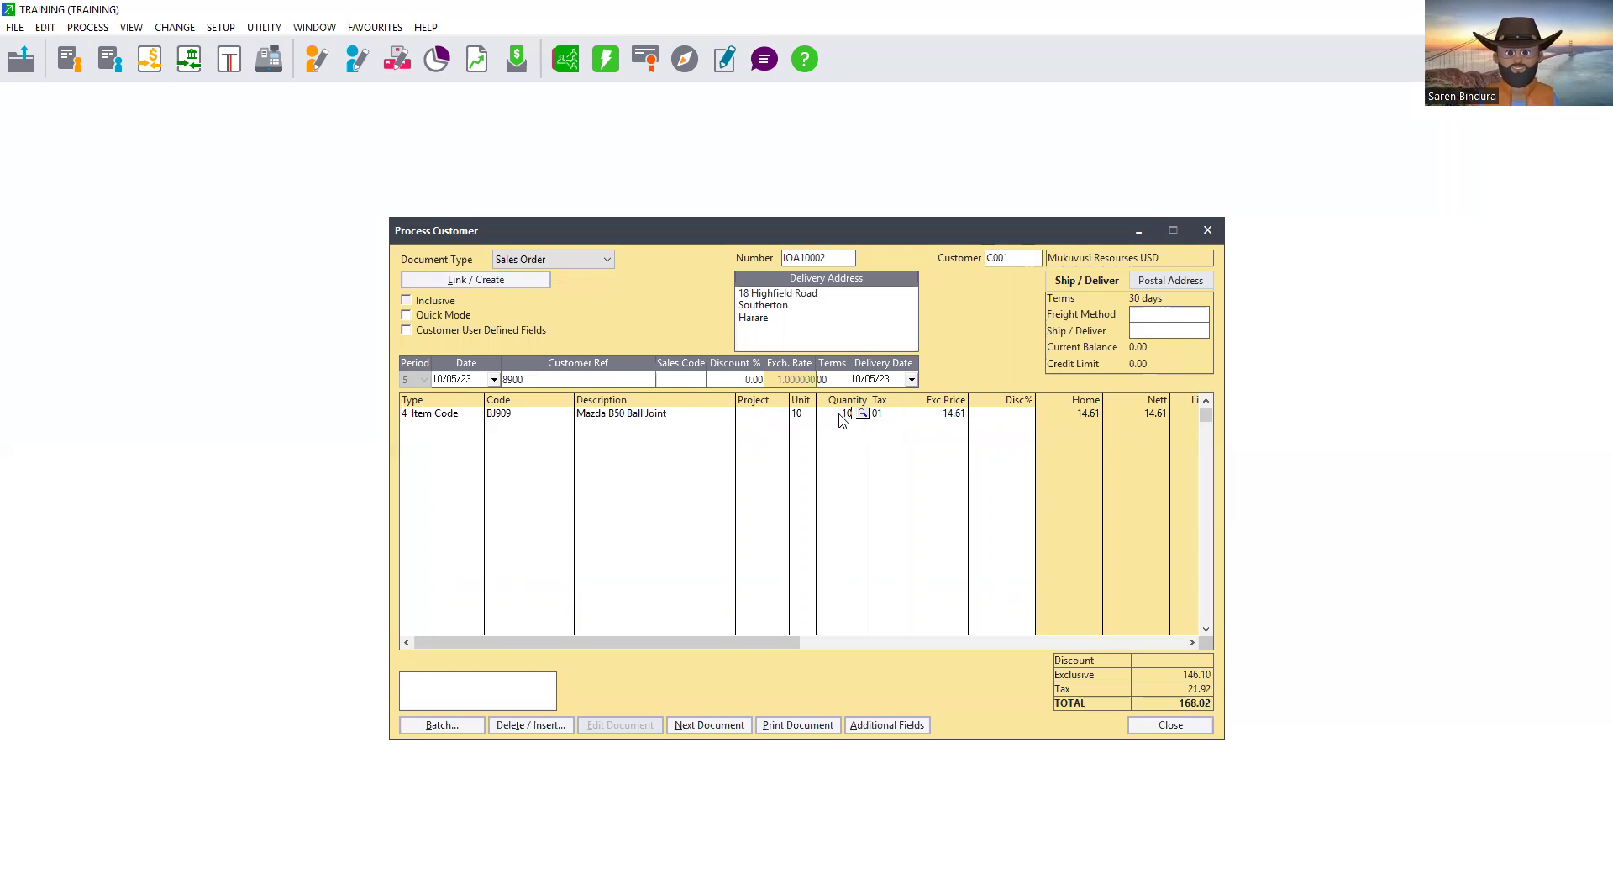
key(Tab)
key(Tab)
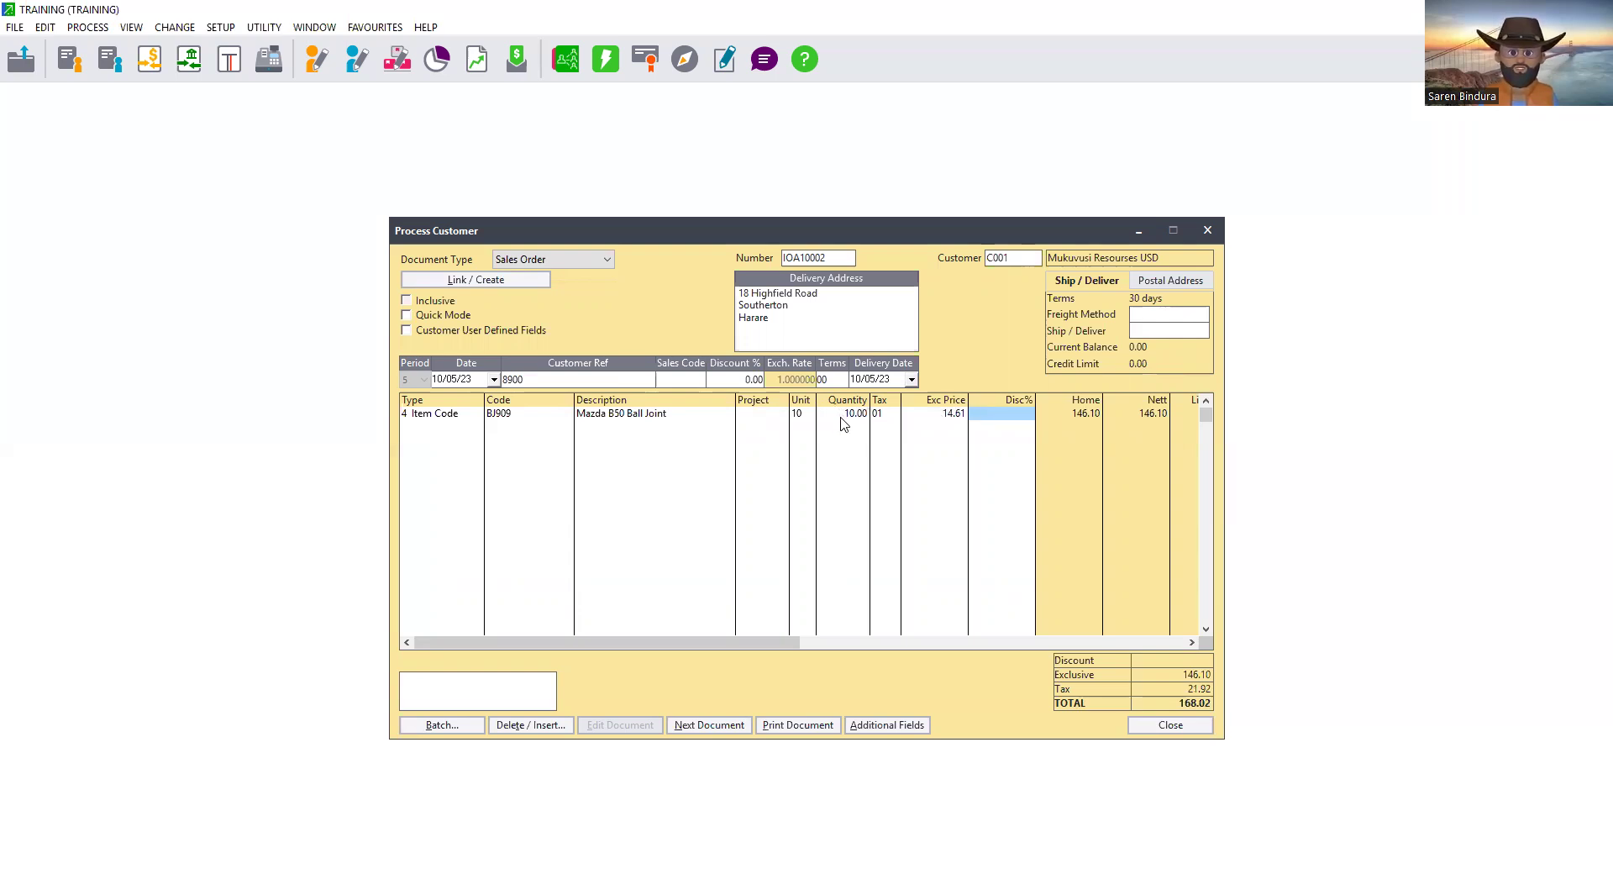
key(Tab)
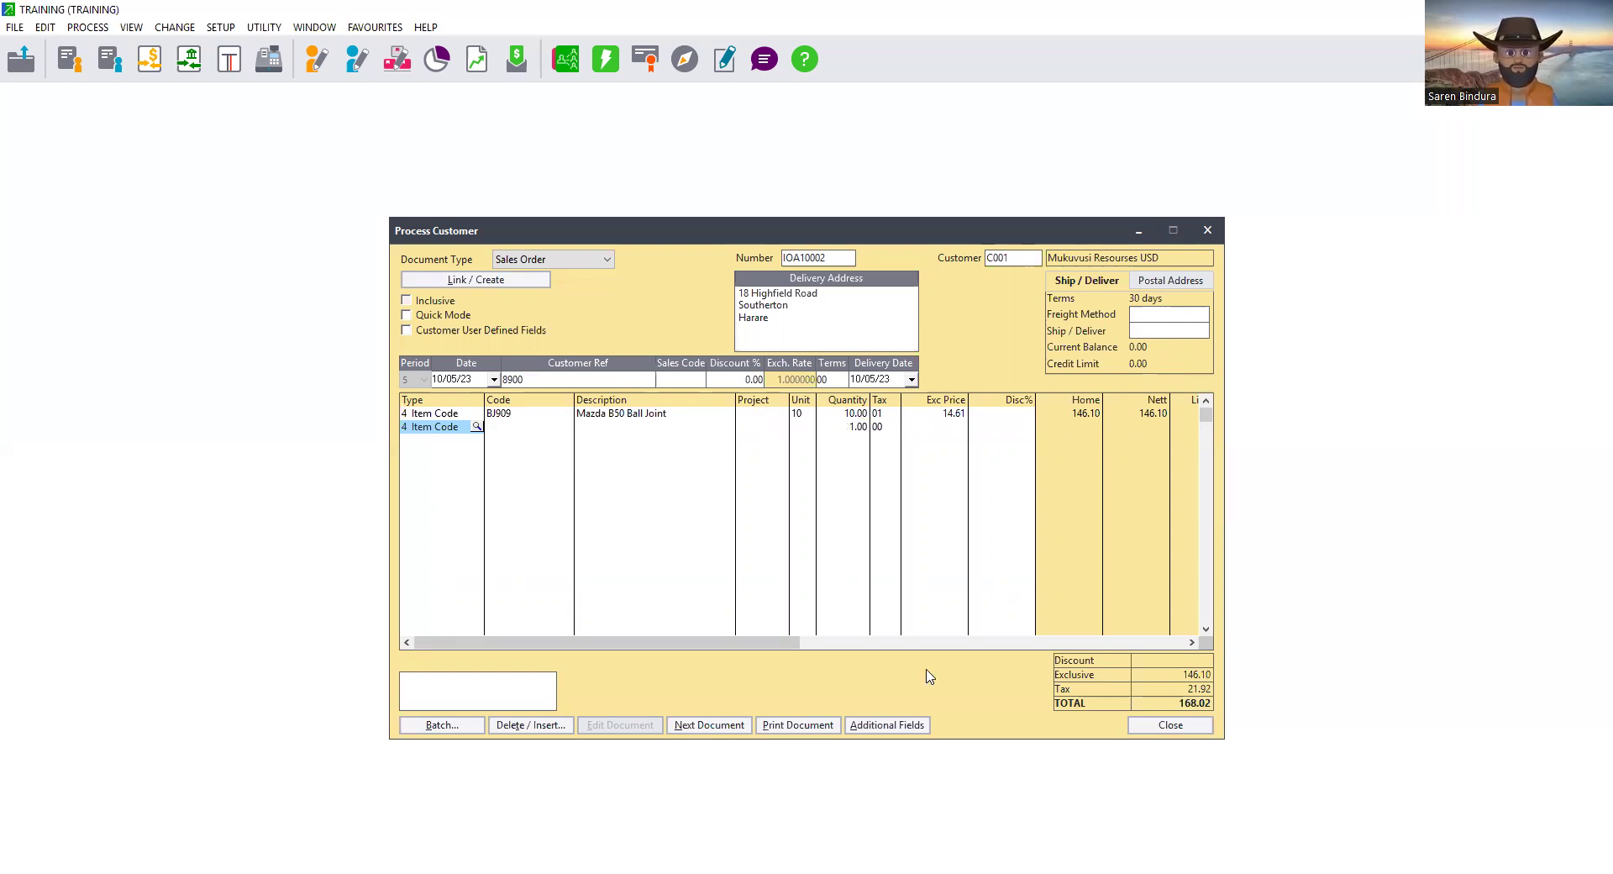
click(799, 728)
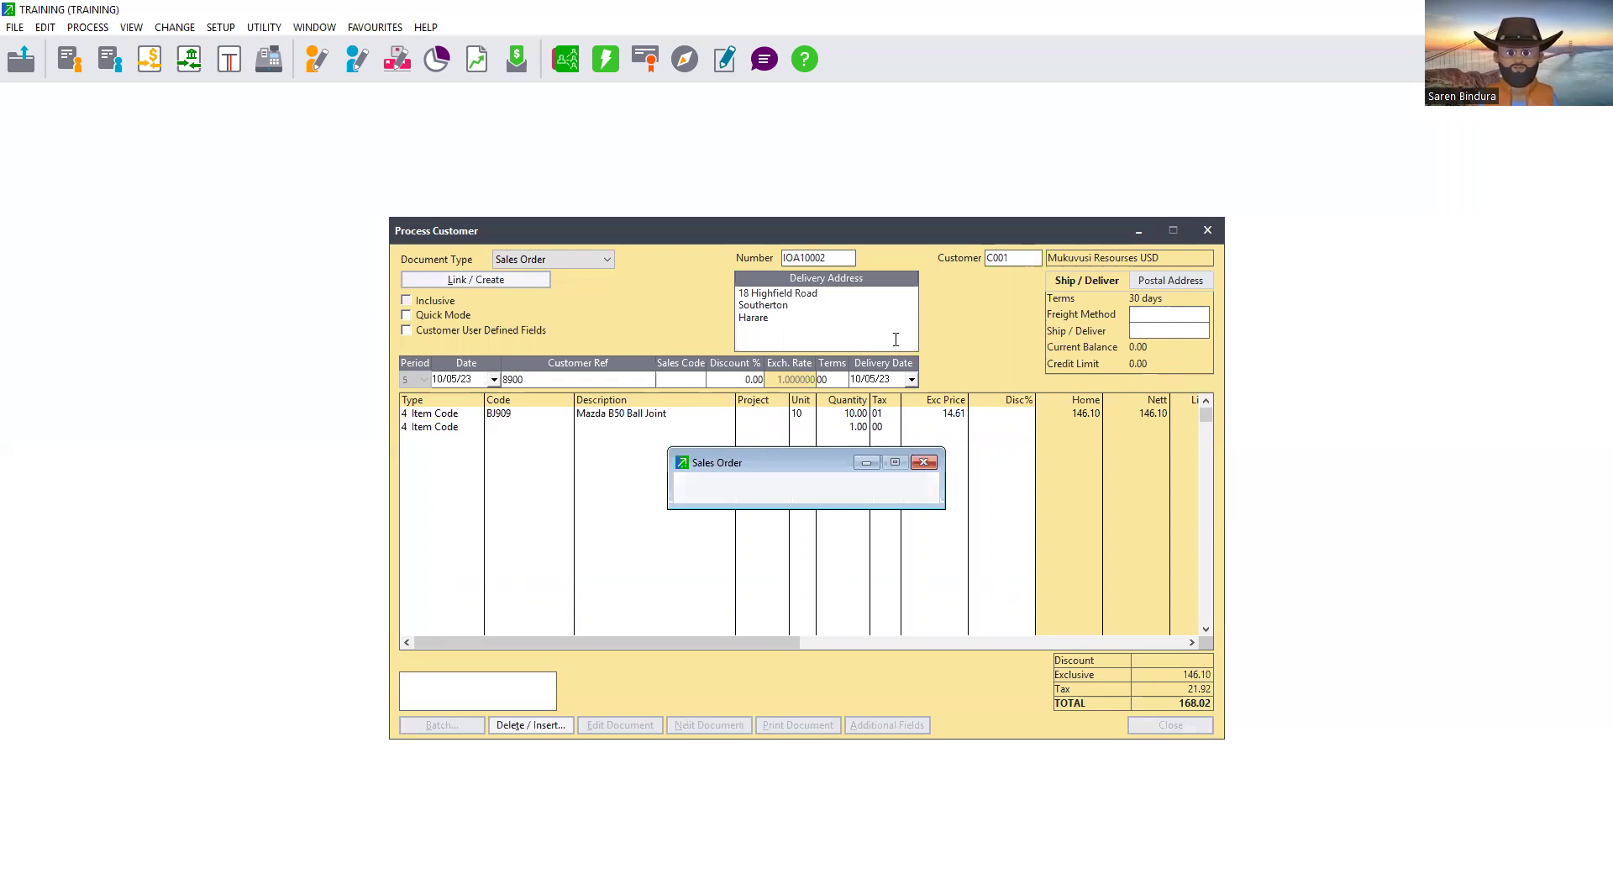
click(1000, 417)
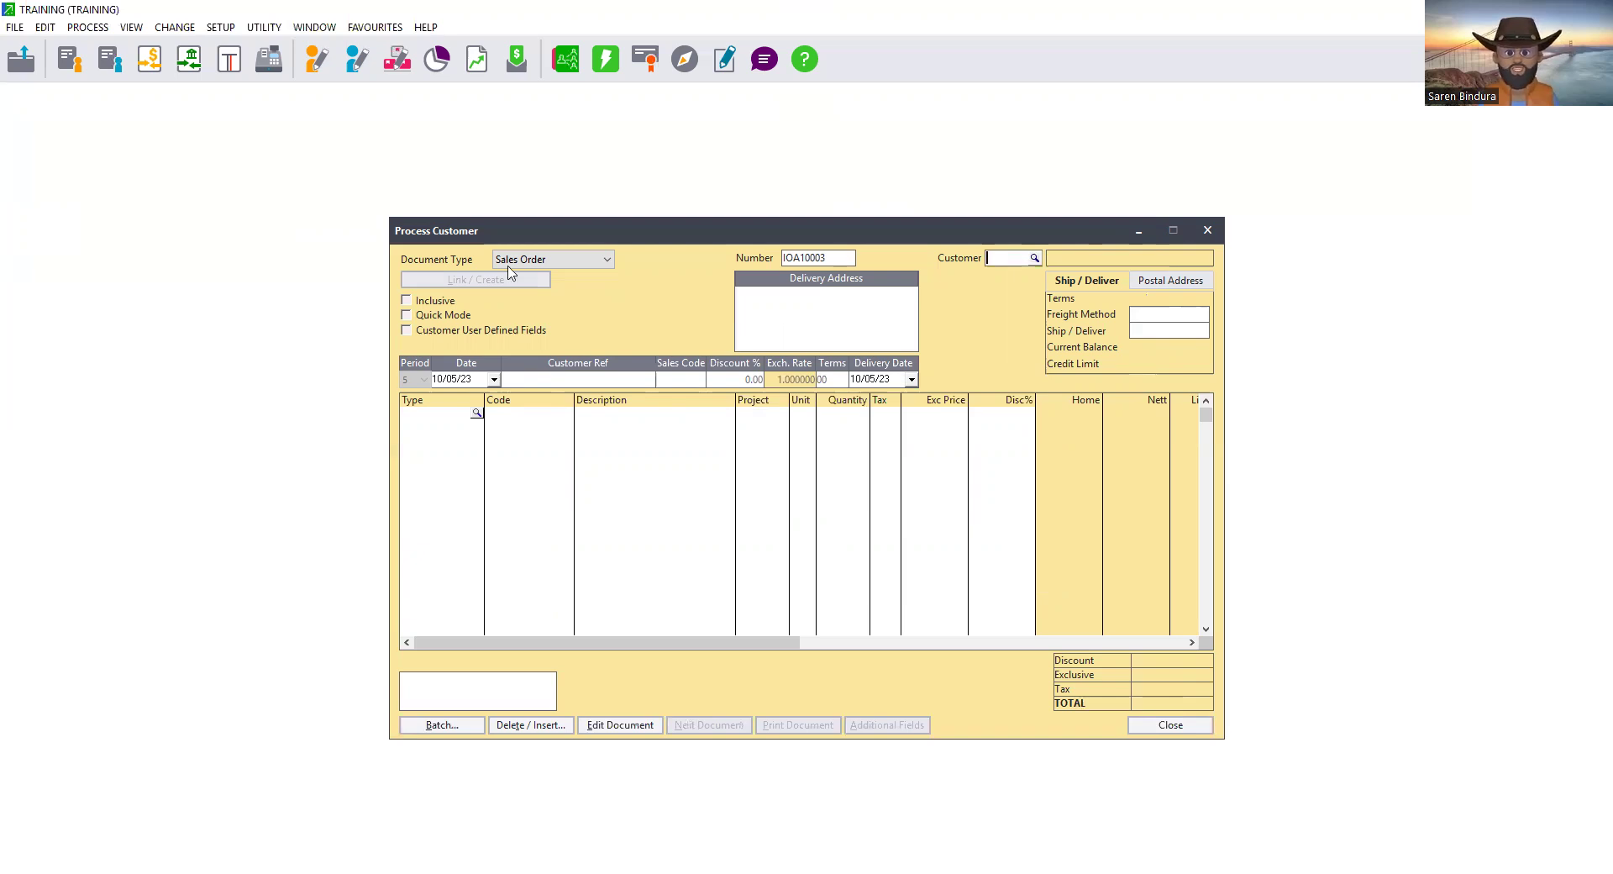
Step: Change the document type to Tax Invoice and choose Mukuvusi Resourses USD as its customer
click(609, 262)
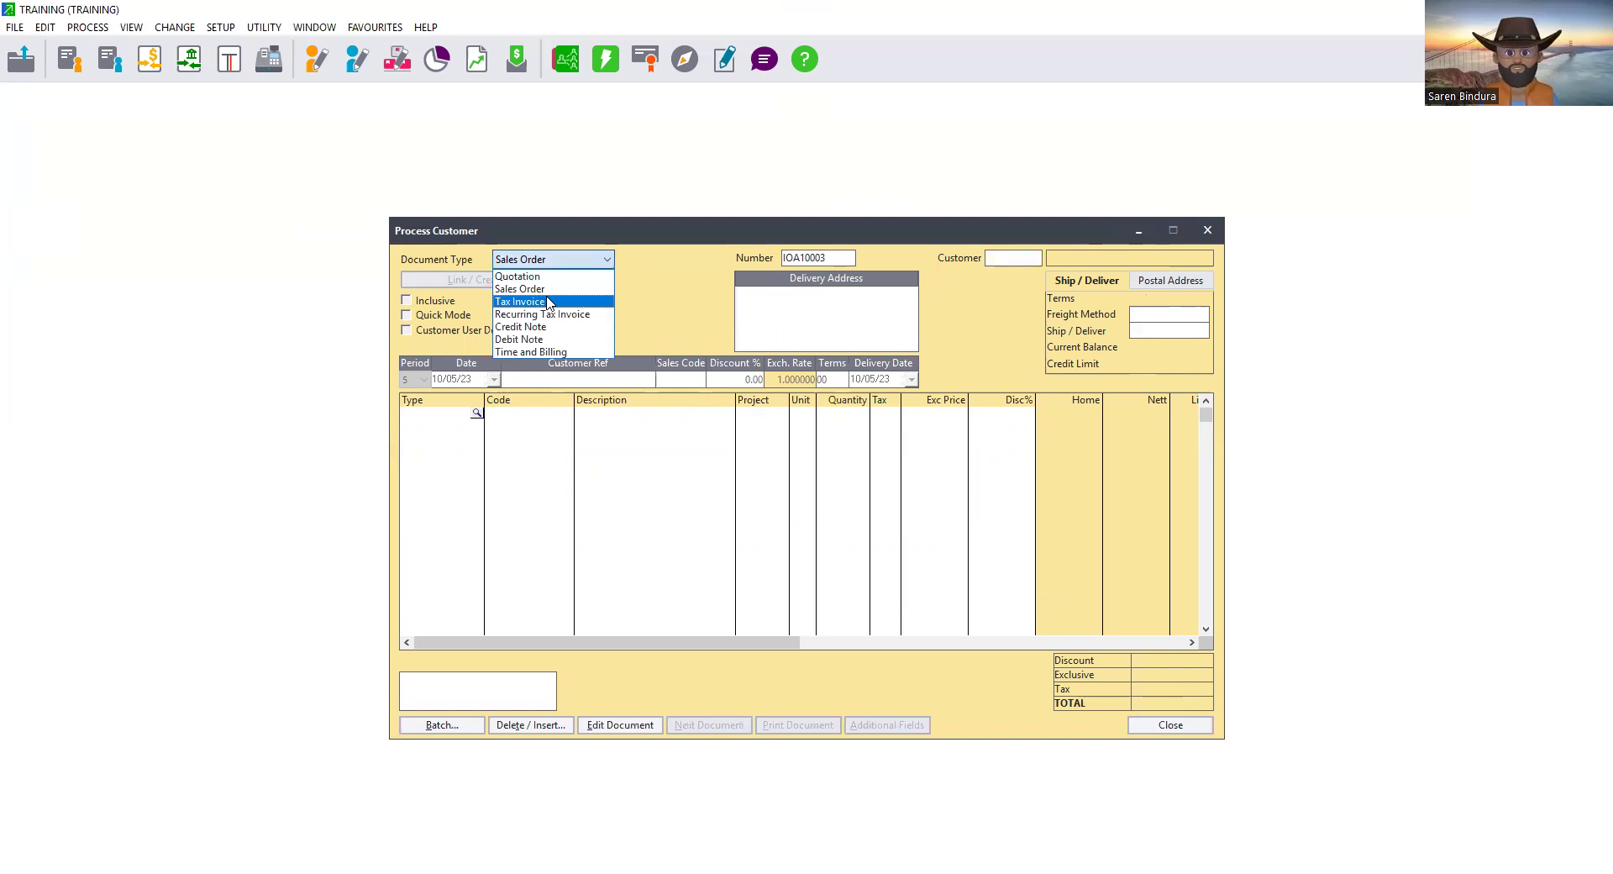
click(546, 303)
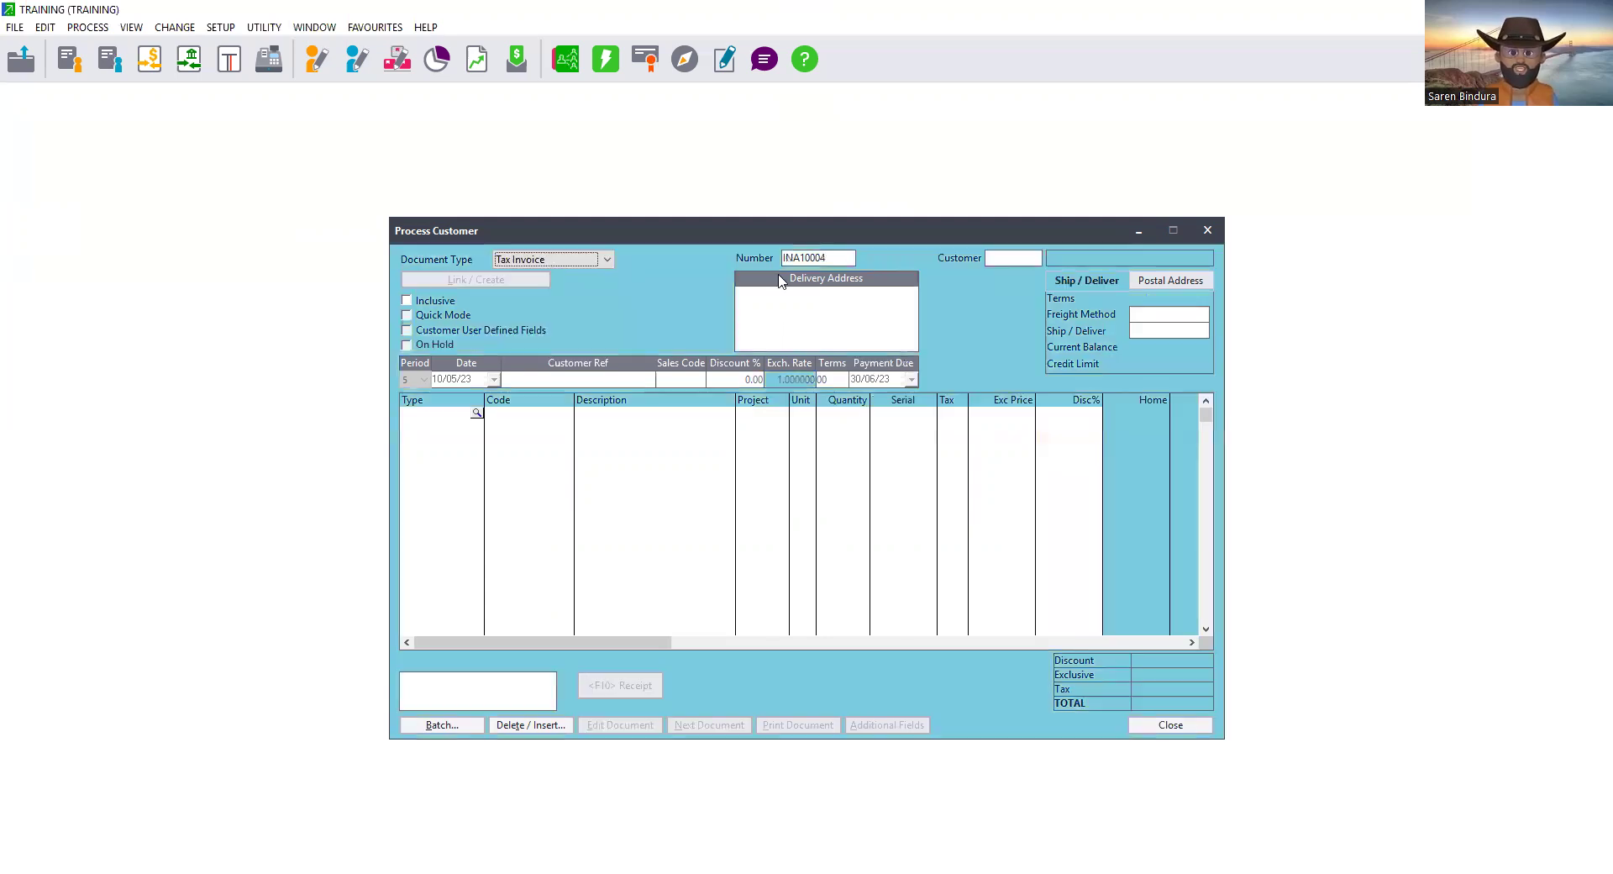
click(1023, 259)
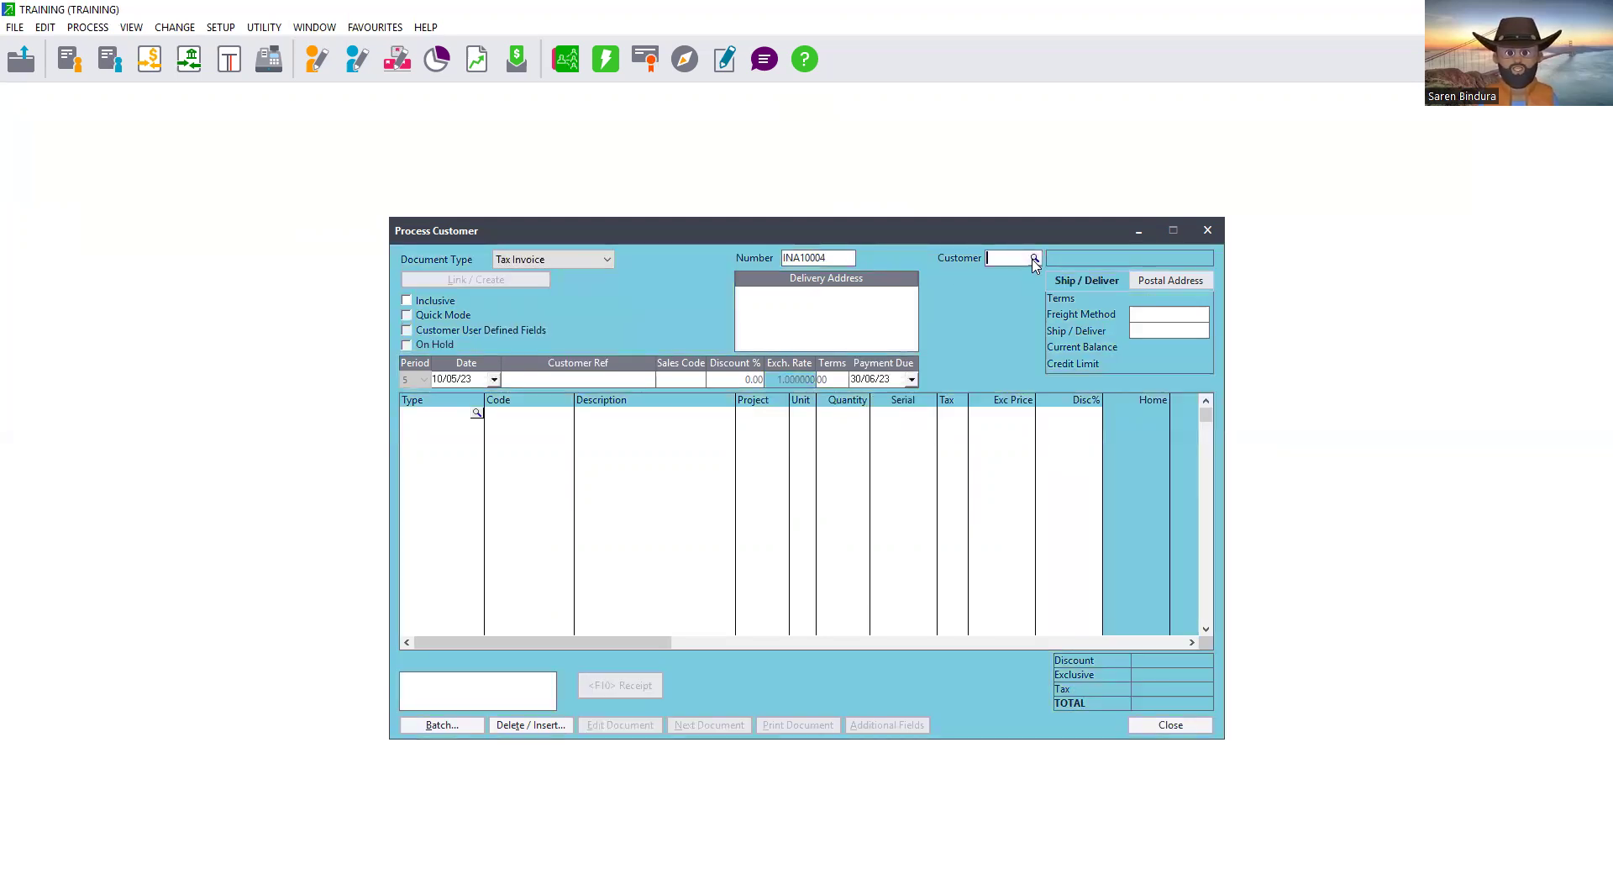
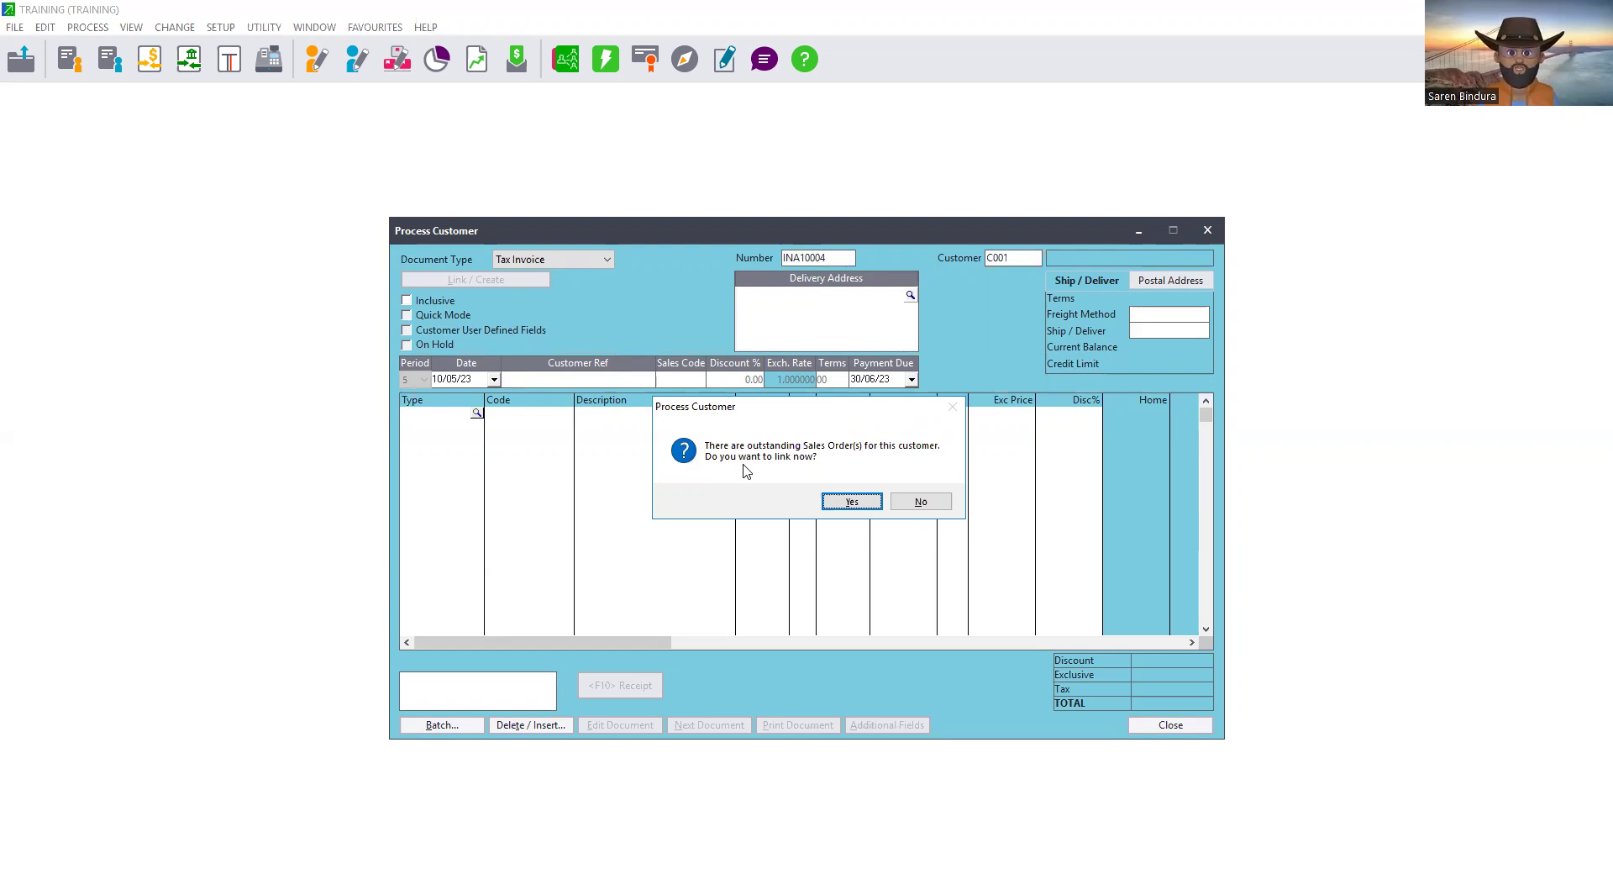
Step: Agree to link the invoice to an outstanding sales order and select the customer's ball joint order
click(848, 502)
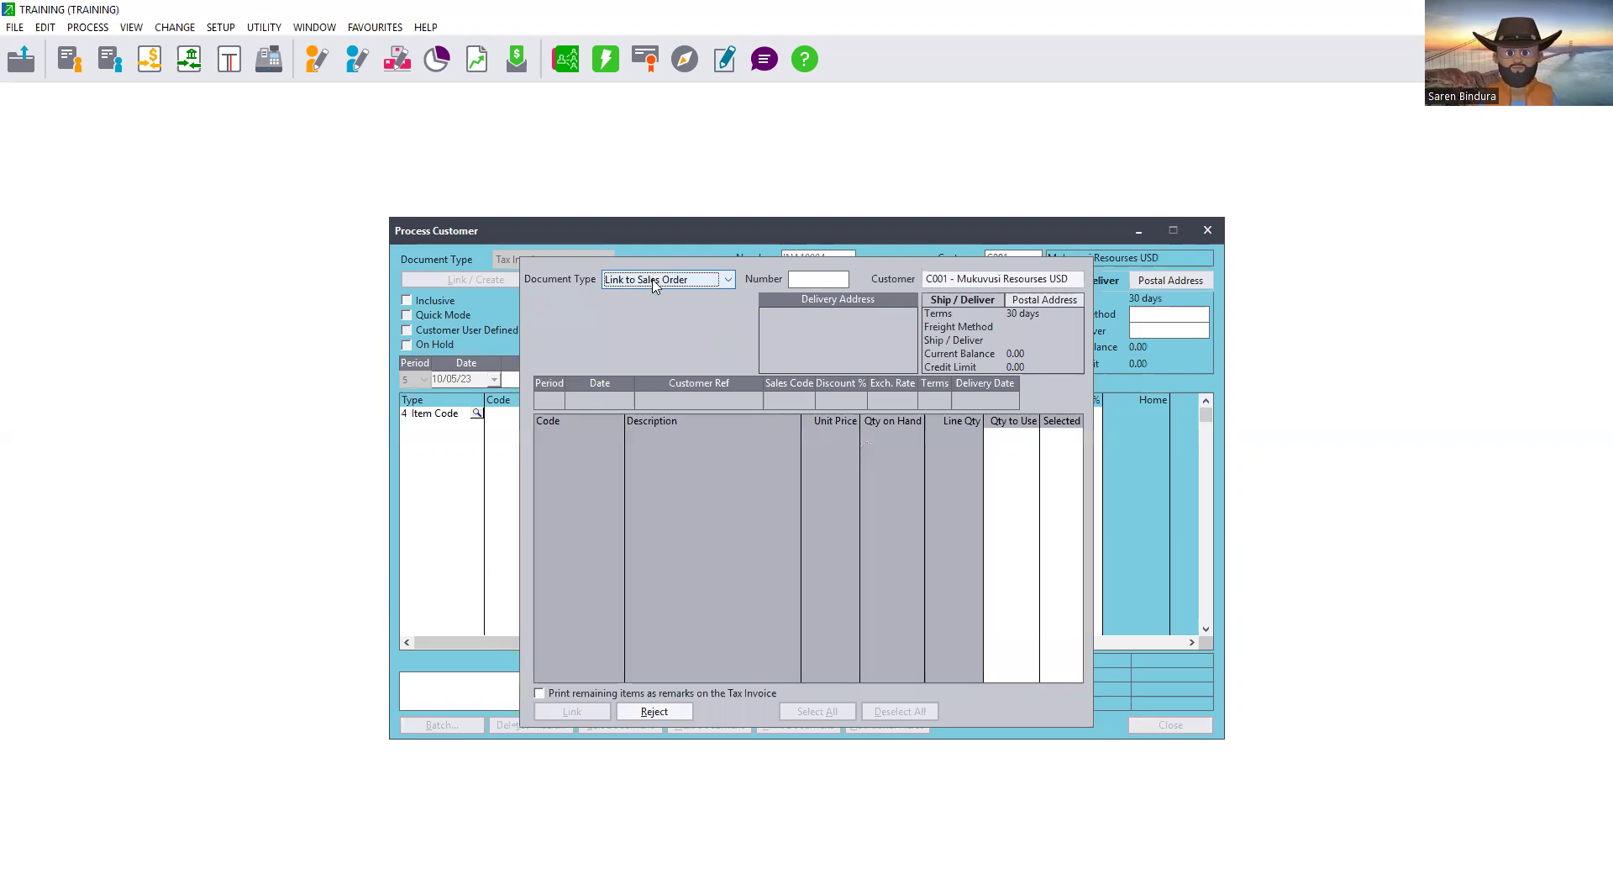
click(846, 283)
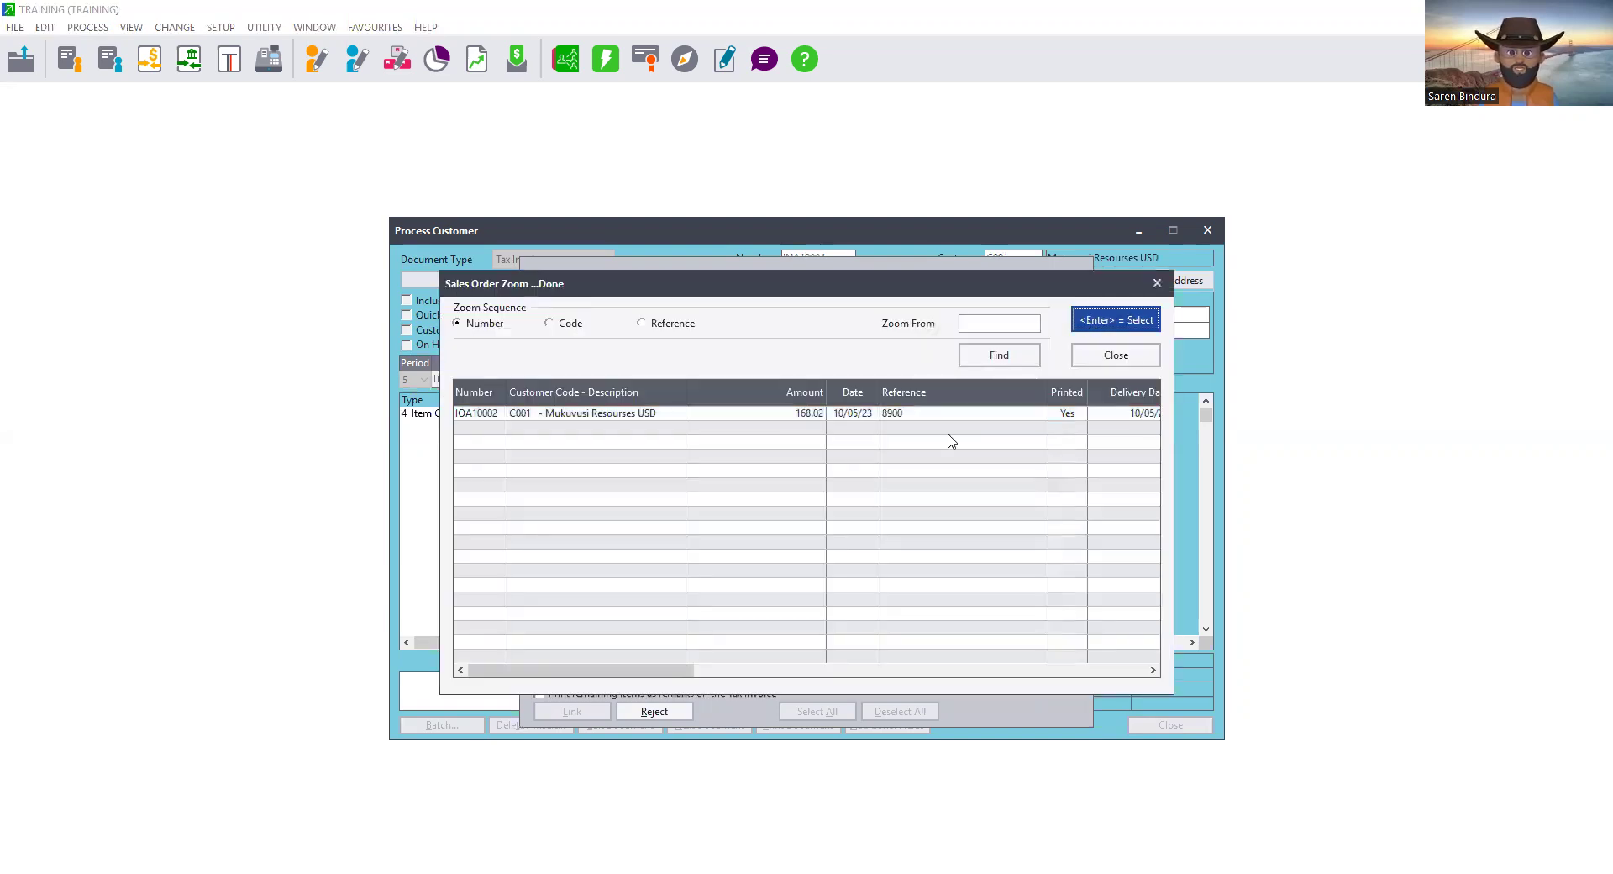
key(Return)
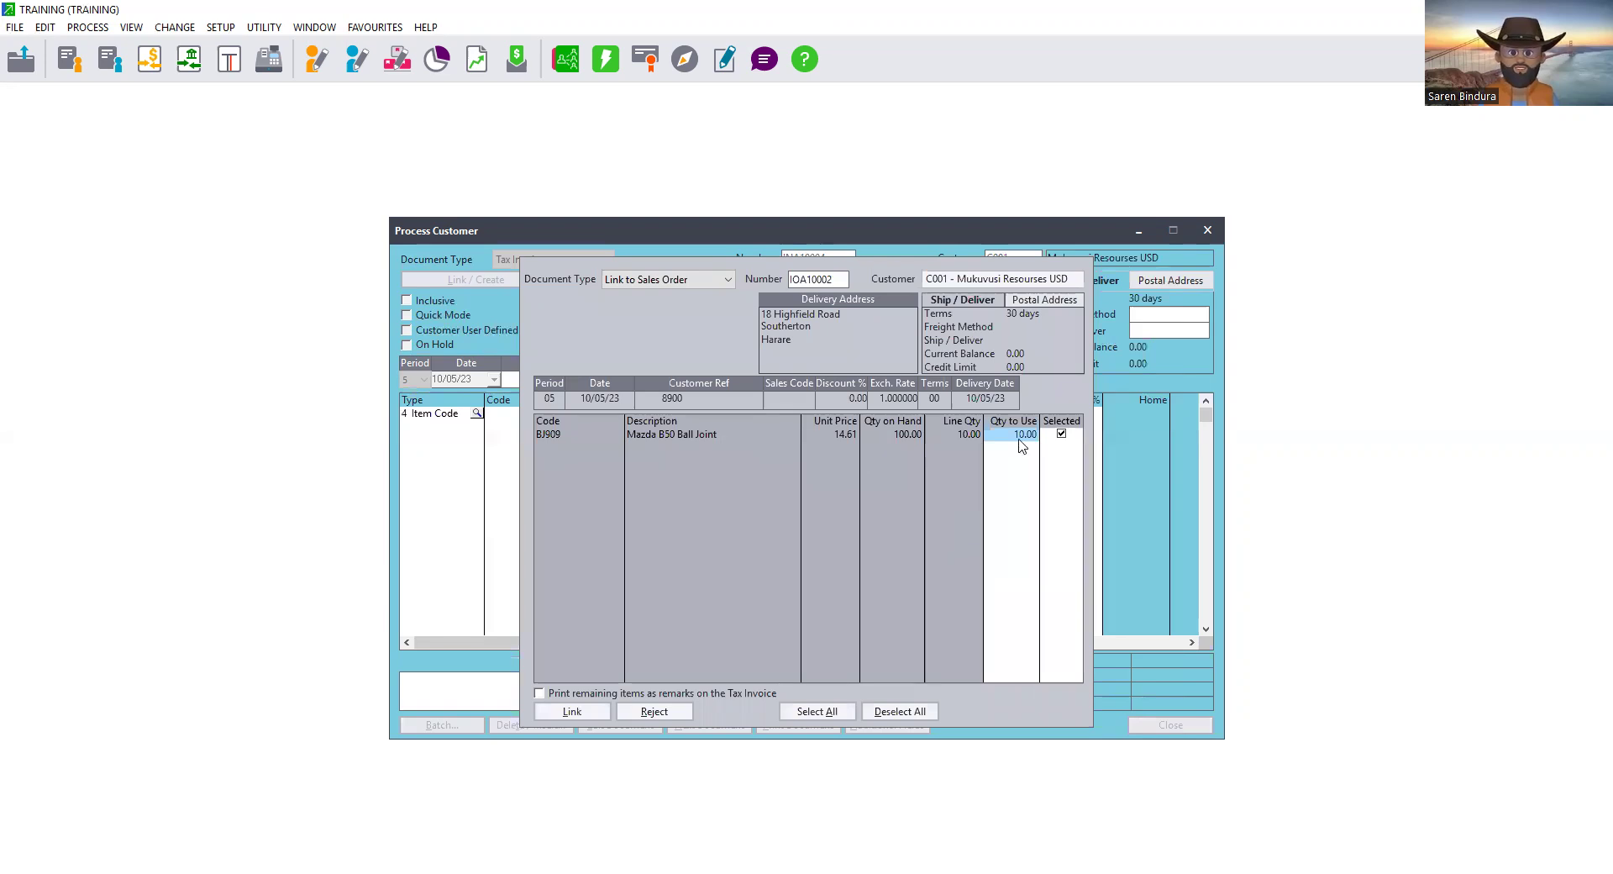
Step: Set the ball joint line's quantity to use to 5 and enable printing remaining items as remarks on the Tax Invoice
text(5)
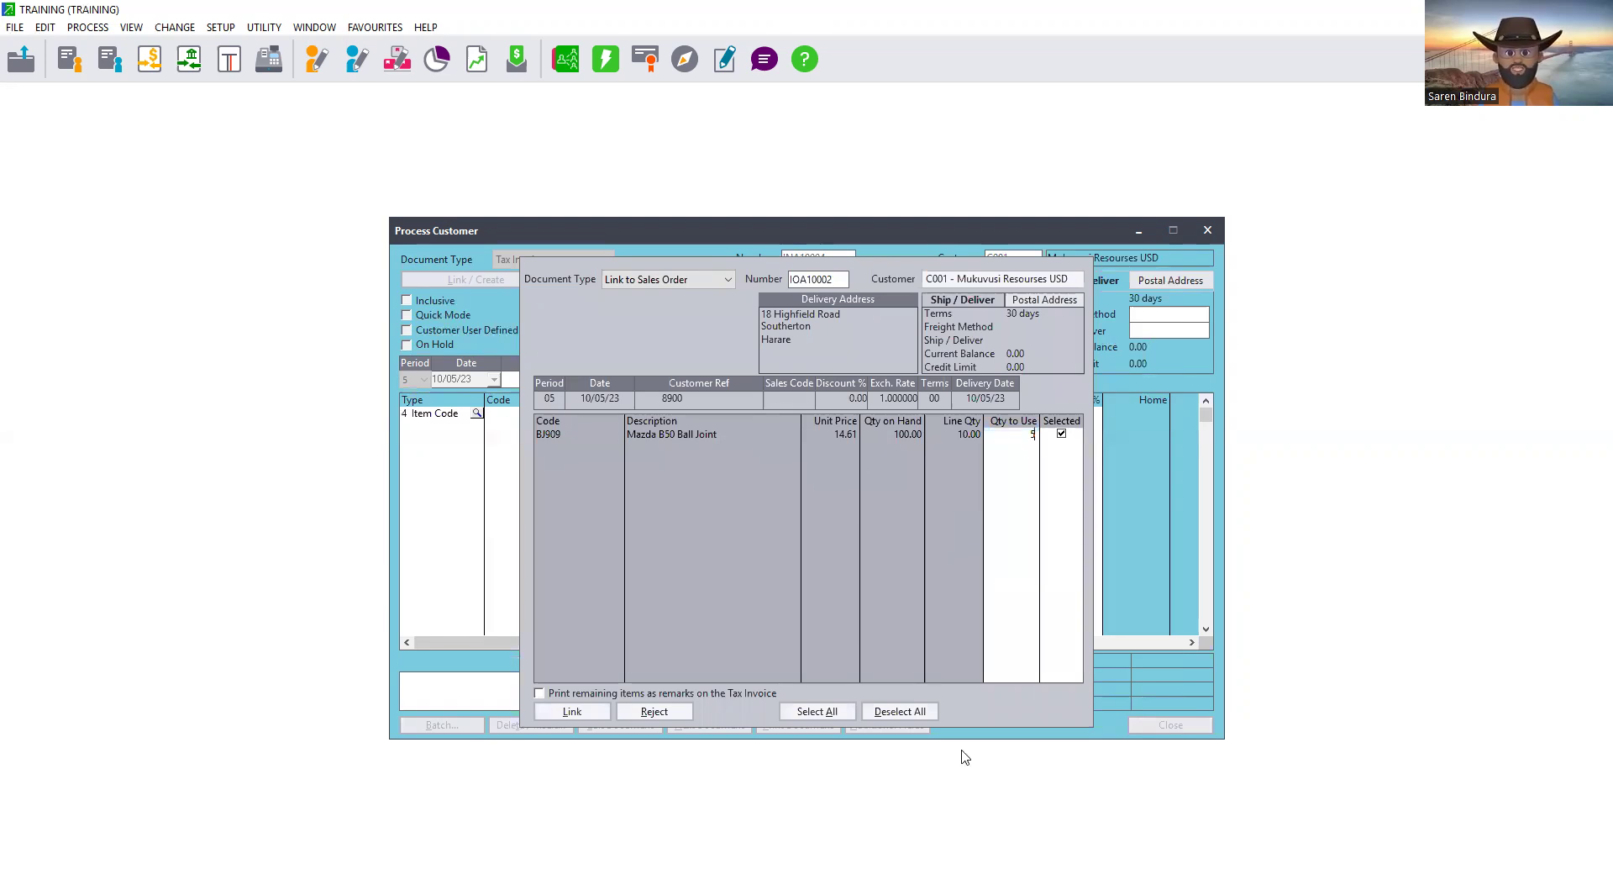
key(Tab)
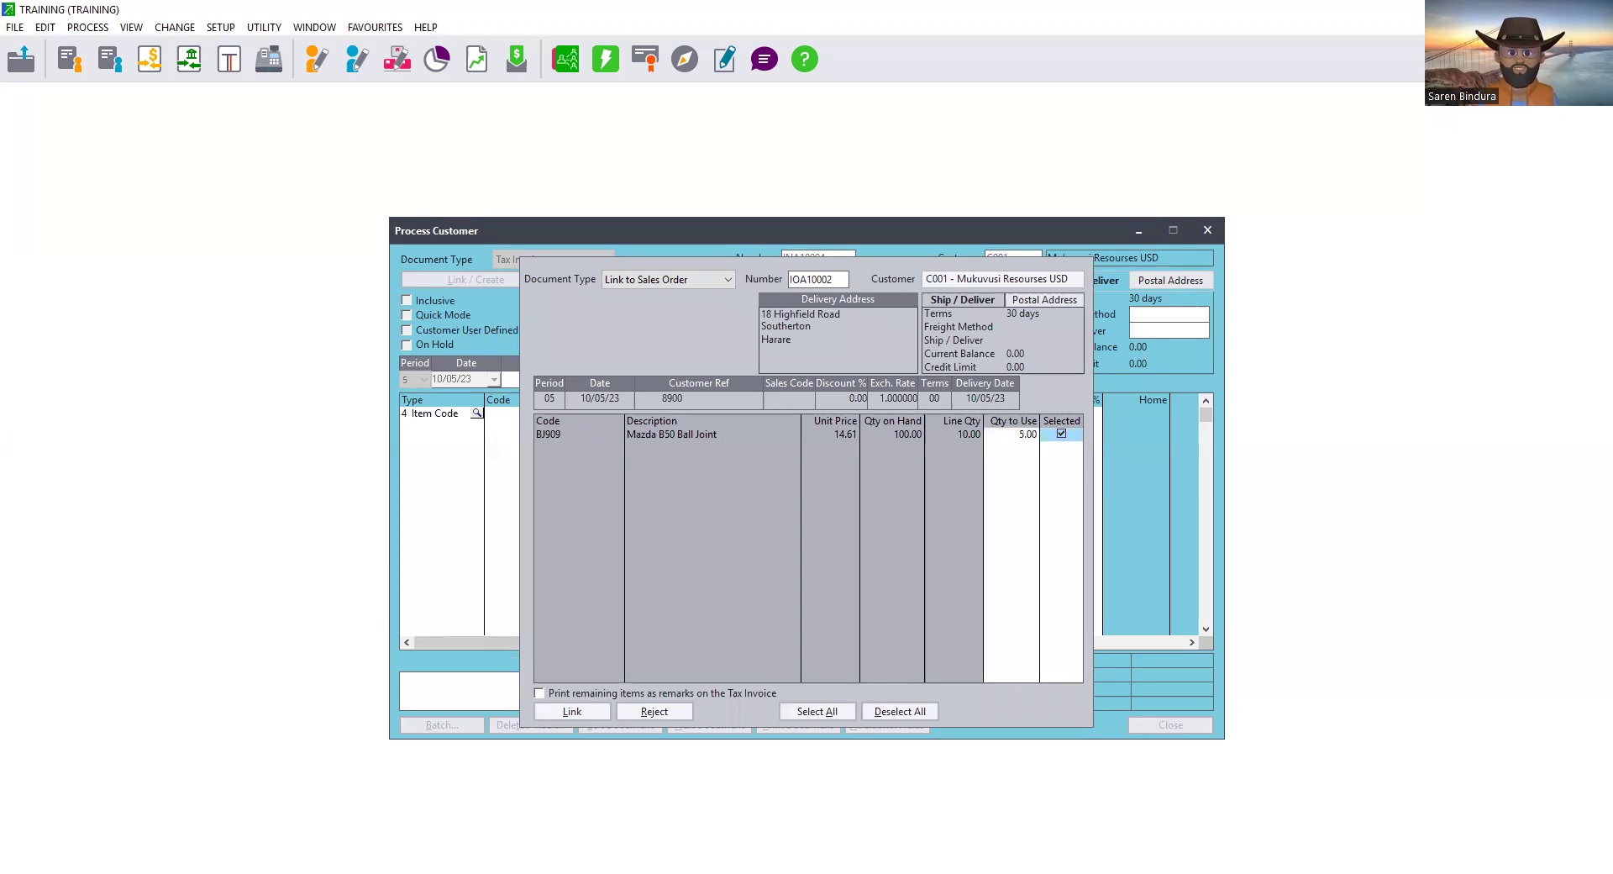
click(538, 695)
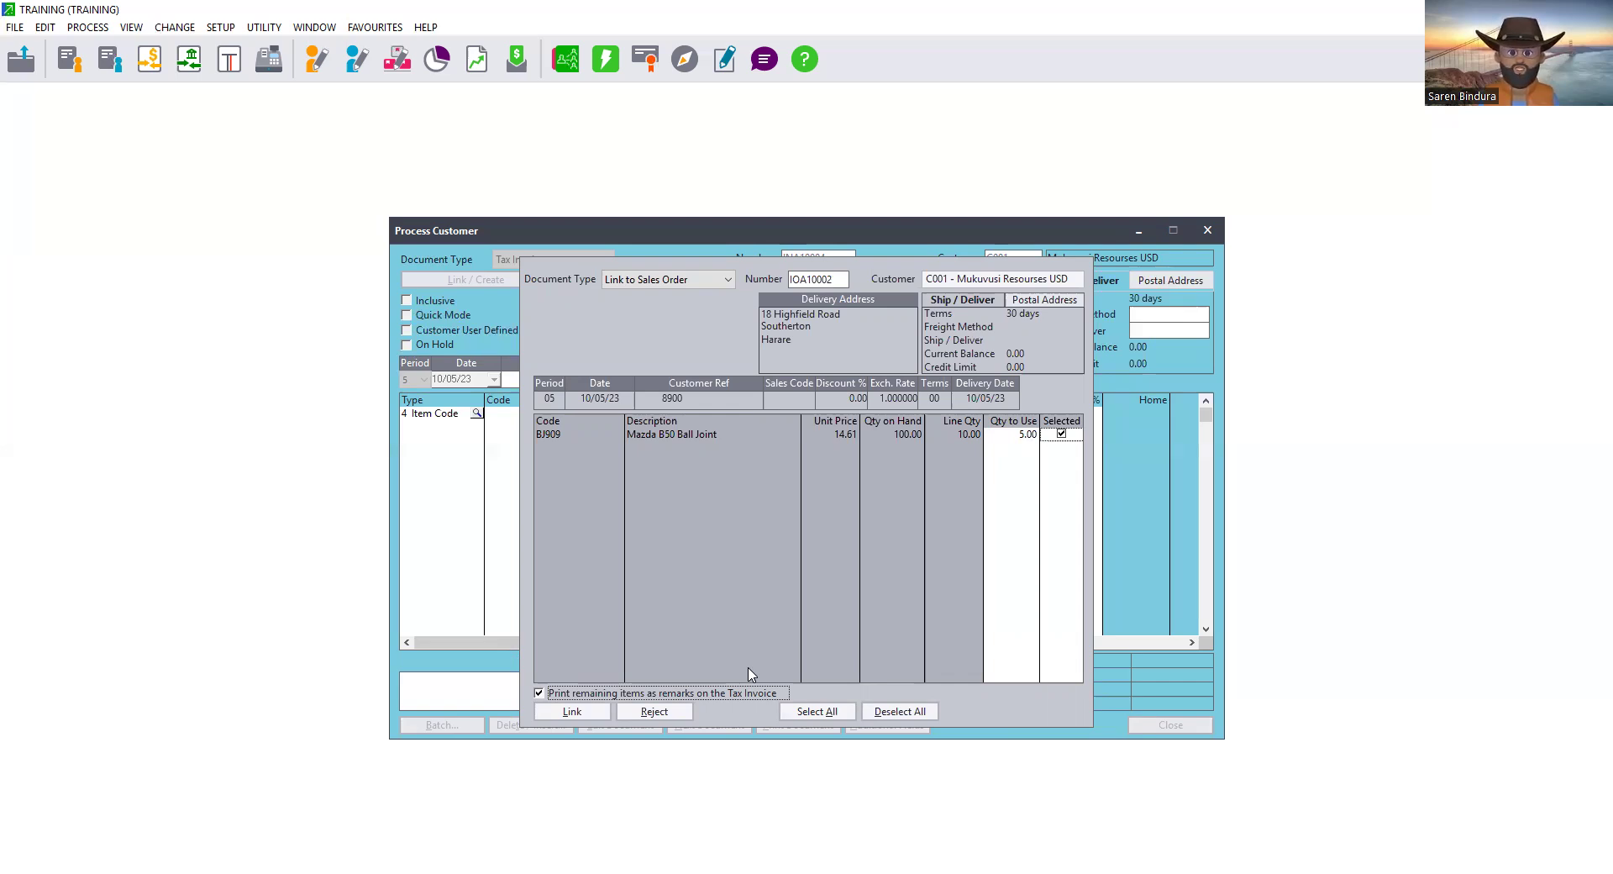
Step: Link the sales order to the Tax Invoice, deleting only the used lines from the original document
click(571, 712)
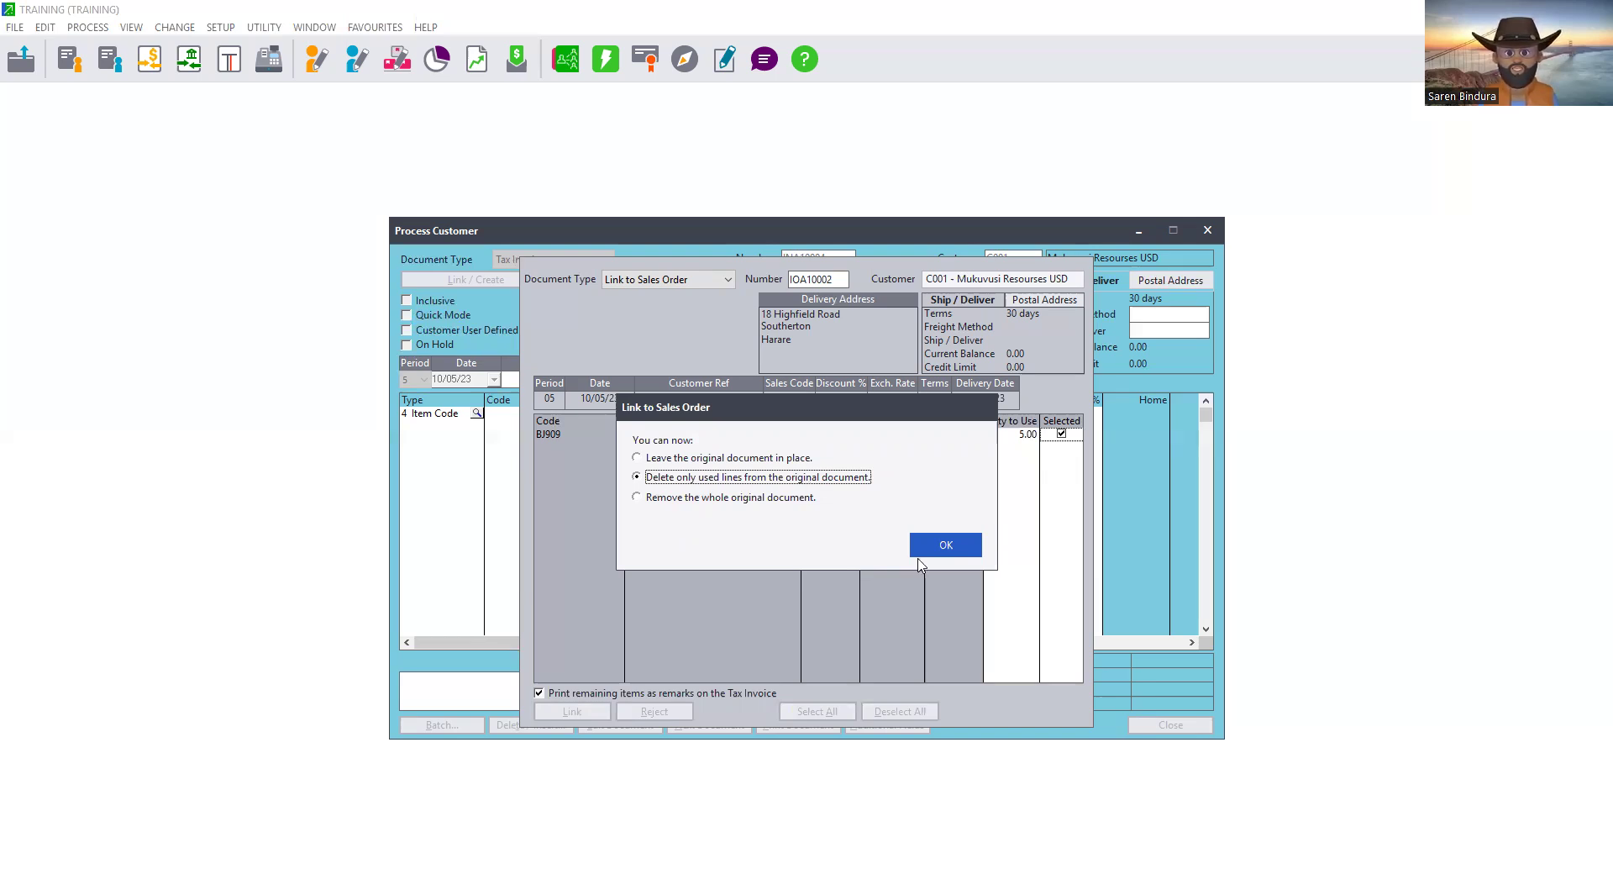
click(966, 550)
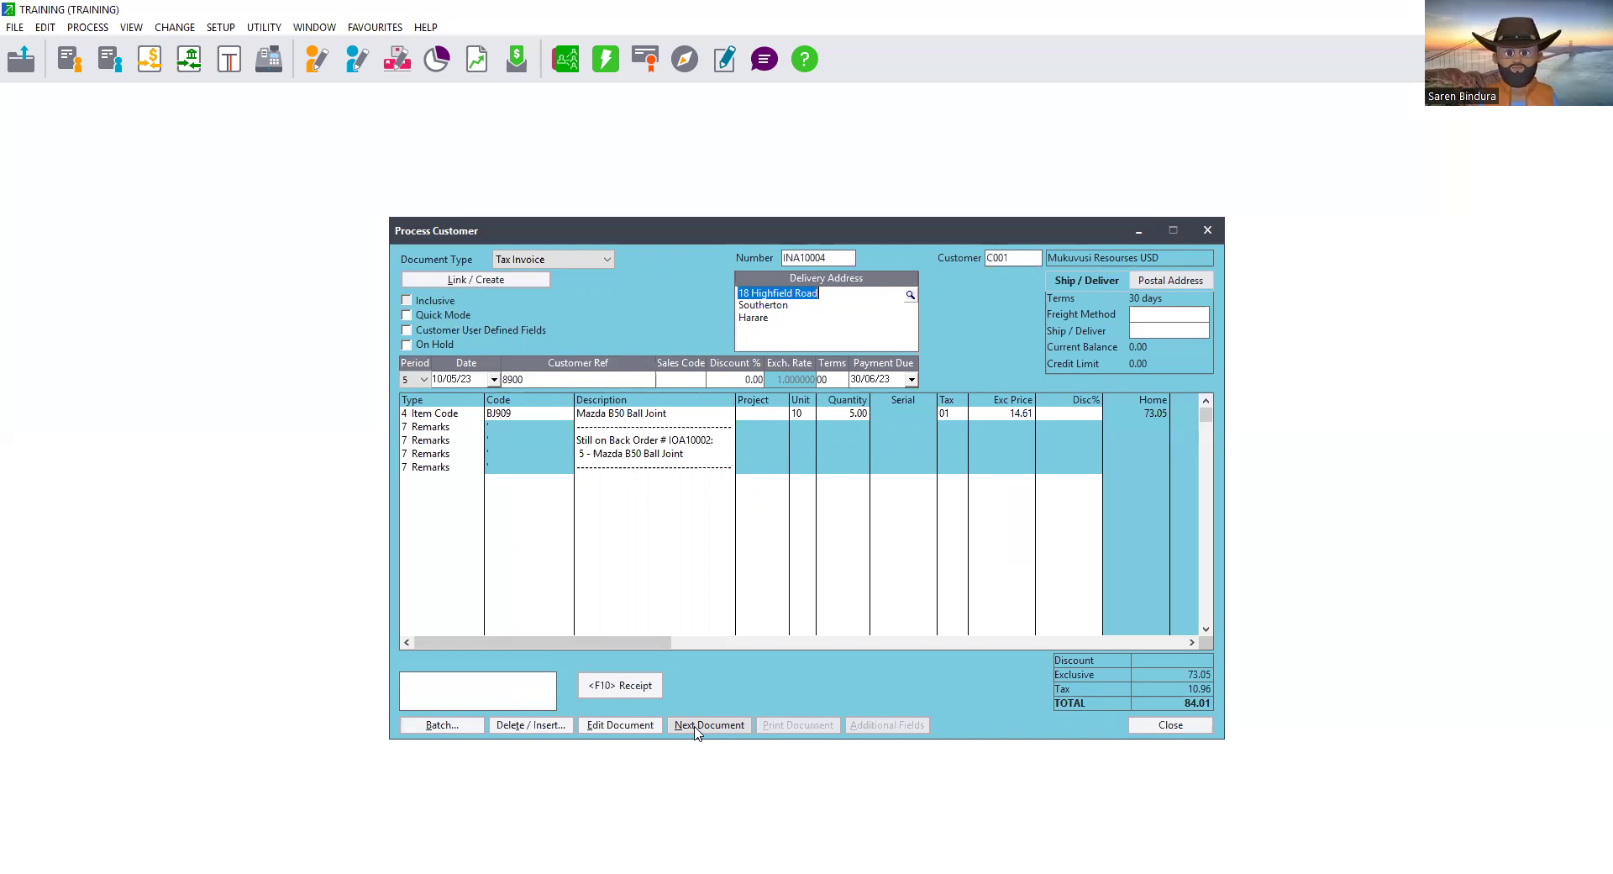
Step: Update the customer invoice batch without a backup and close customer processing
click(446, 728)
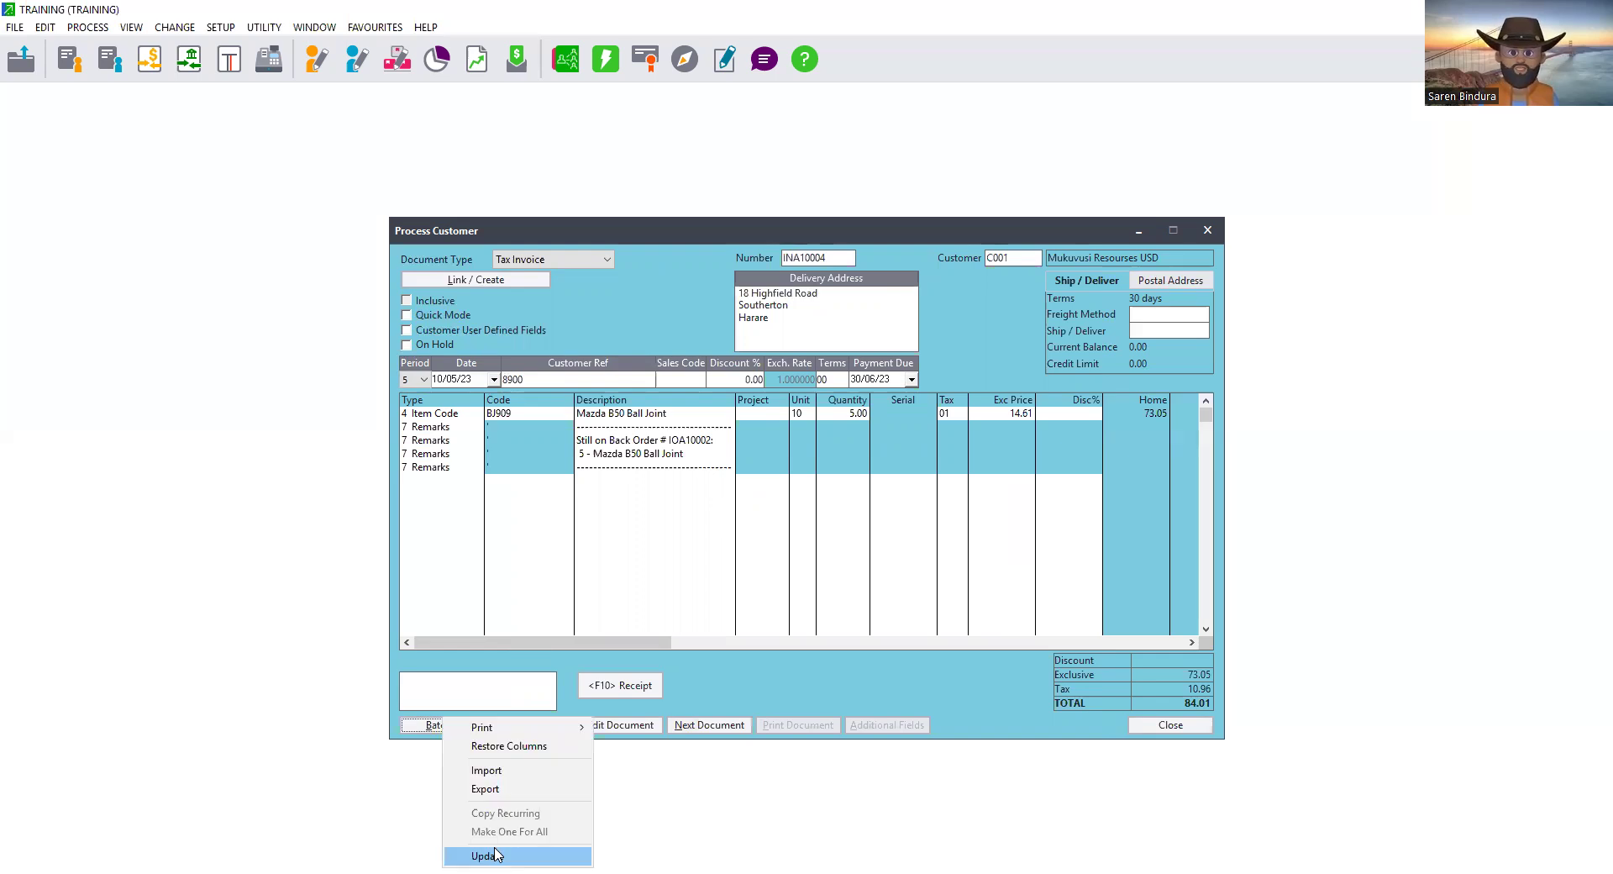
click(496, 854)
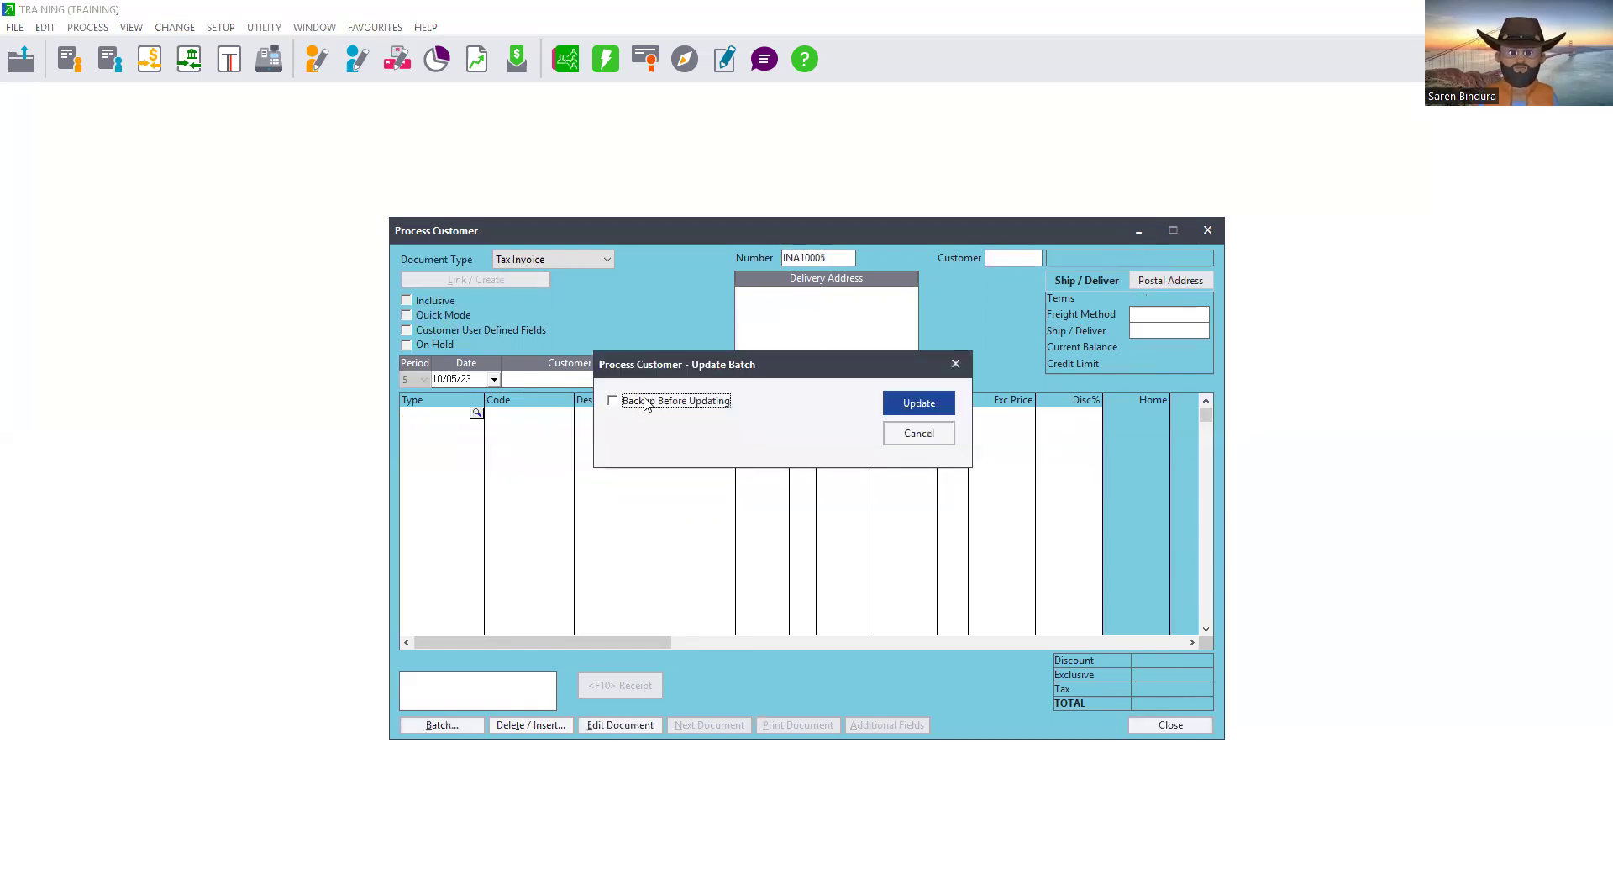
click(907, 412)
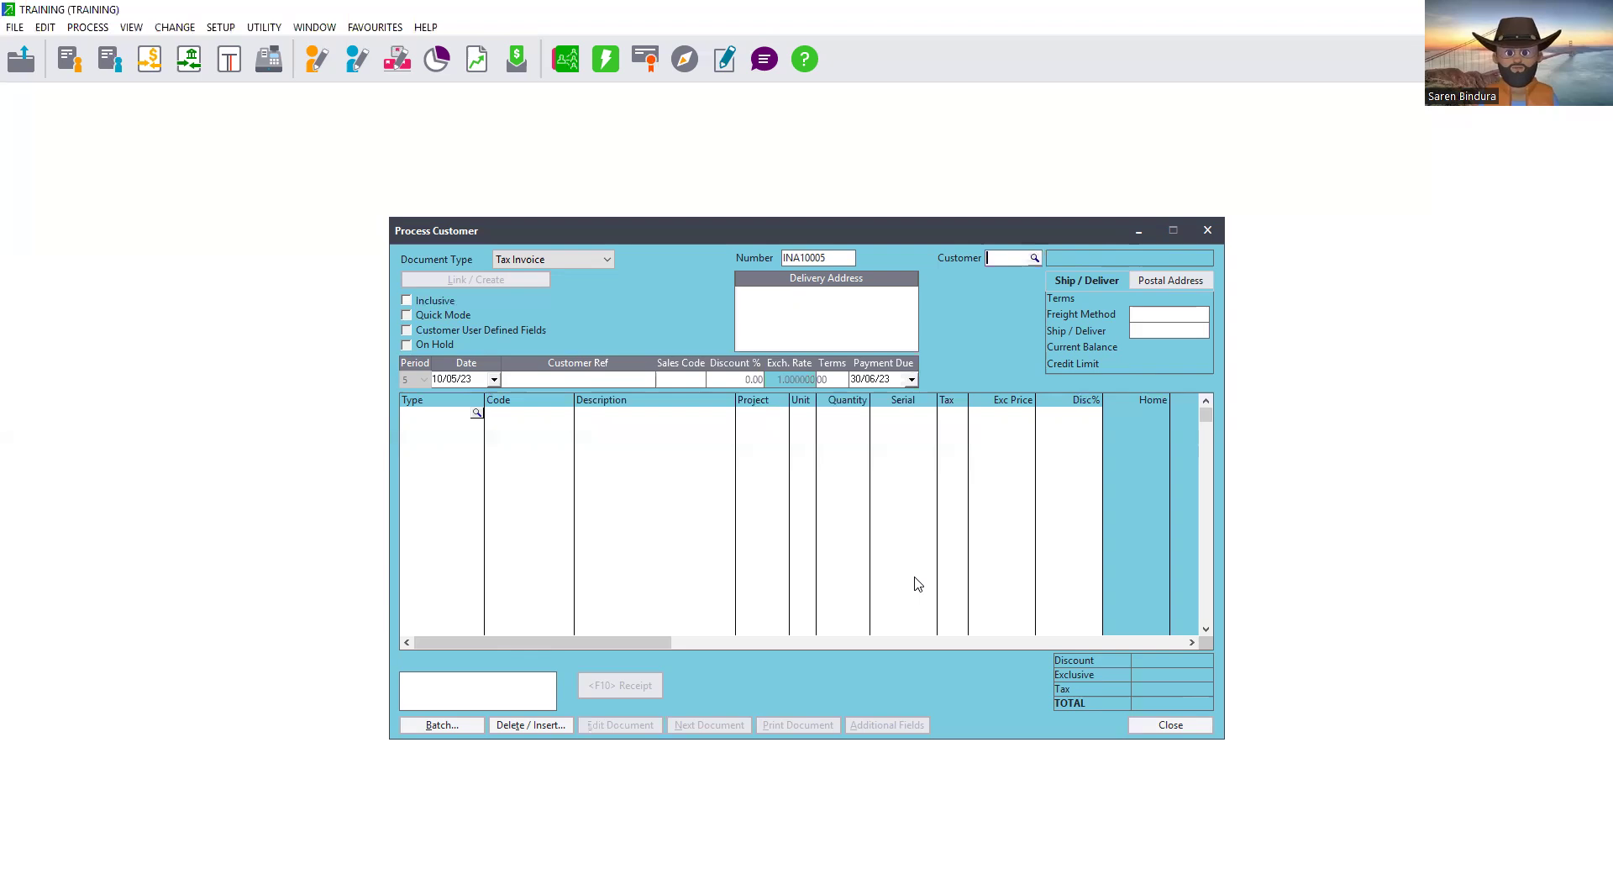
click(1147, 725)
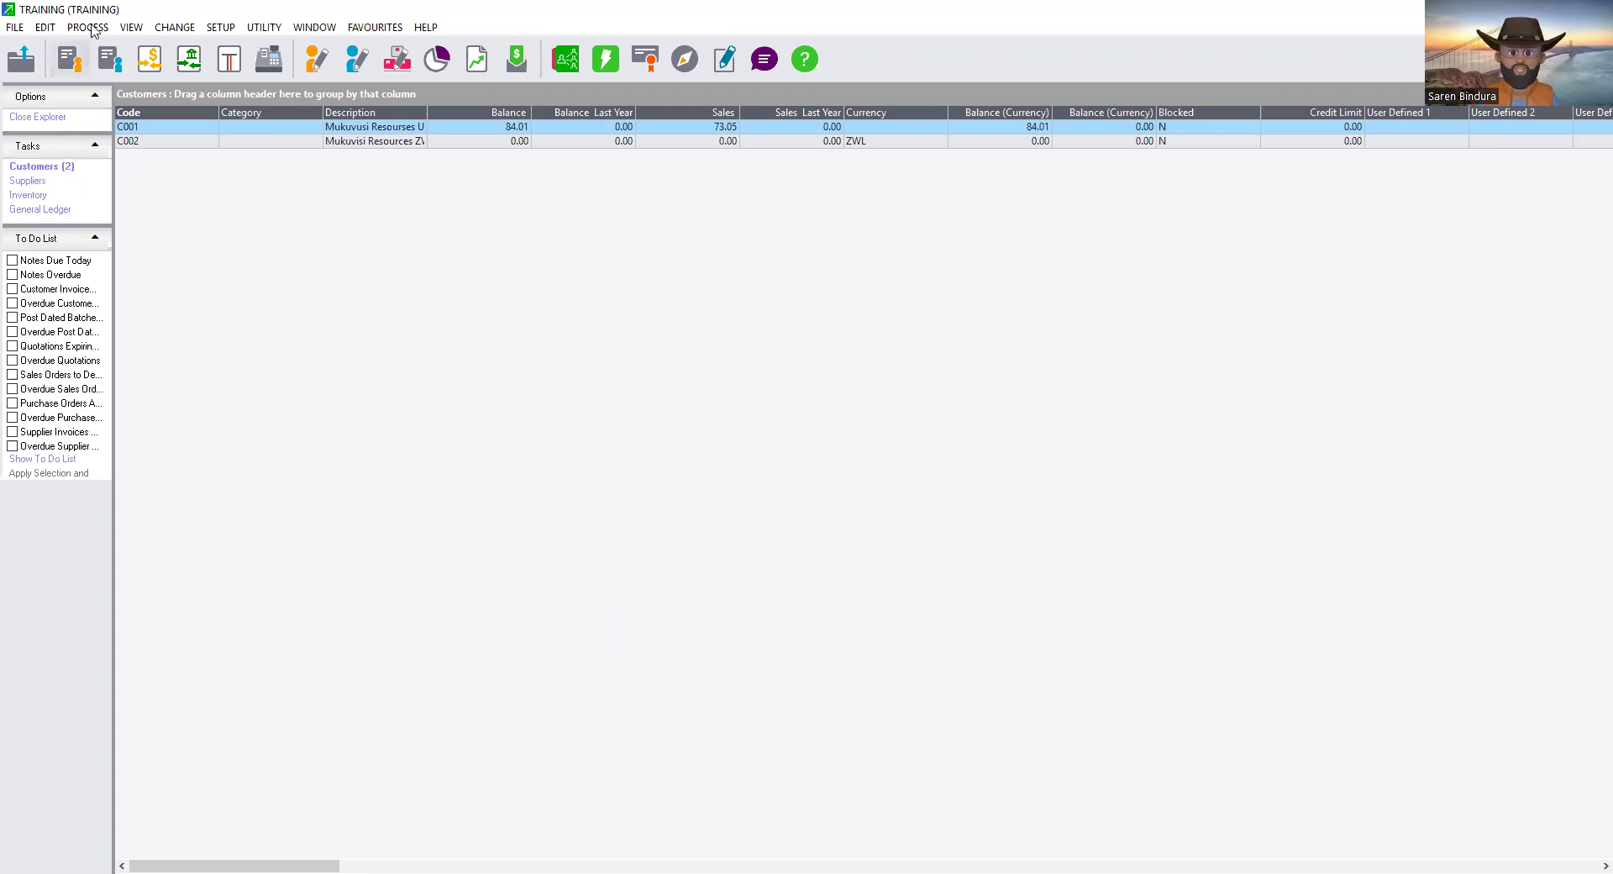
Step: Open the receipts of the CBZ BANK USD cash book and date the first line 09/05/23
mouse_move(134, 69)
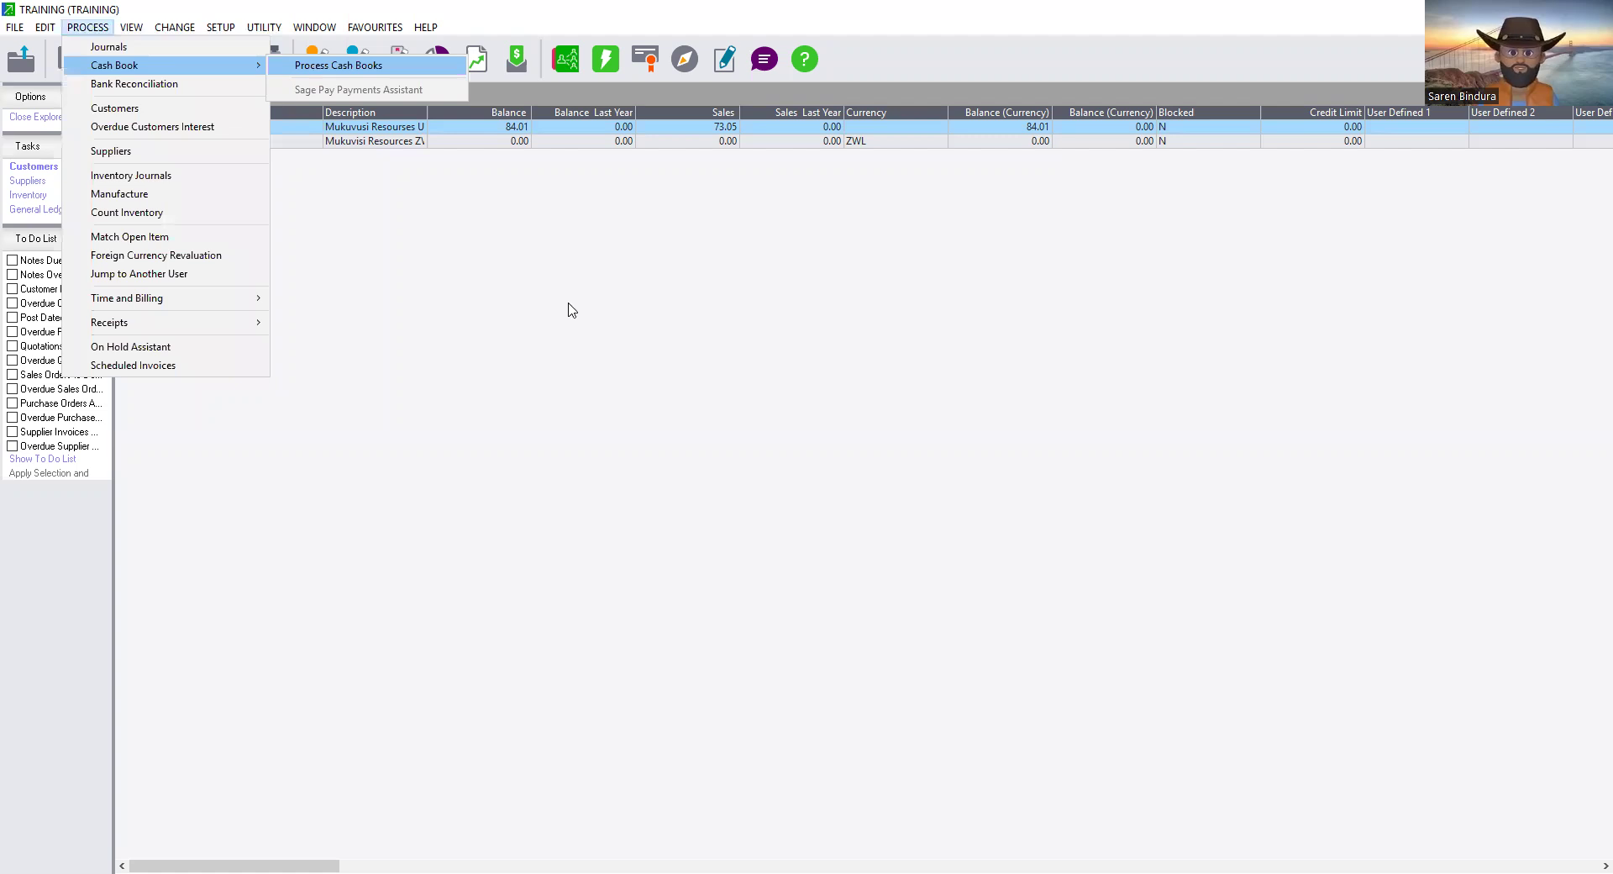
key(Return)
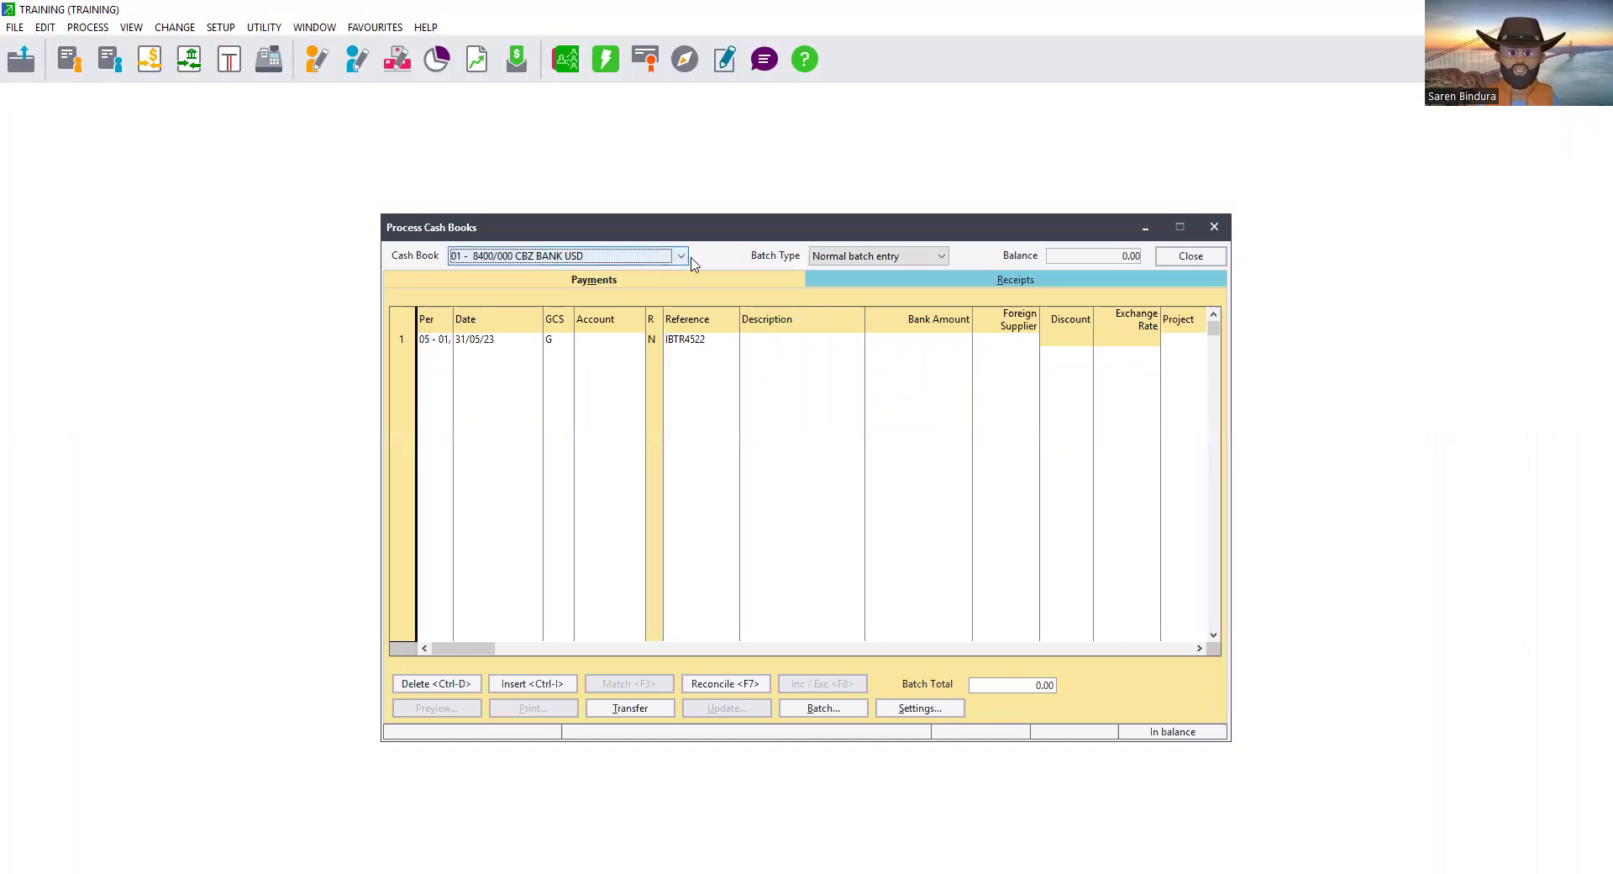
click(911, 280)
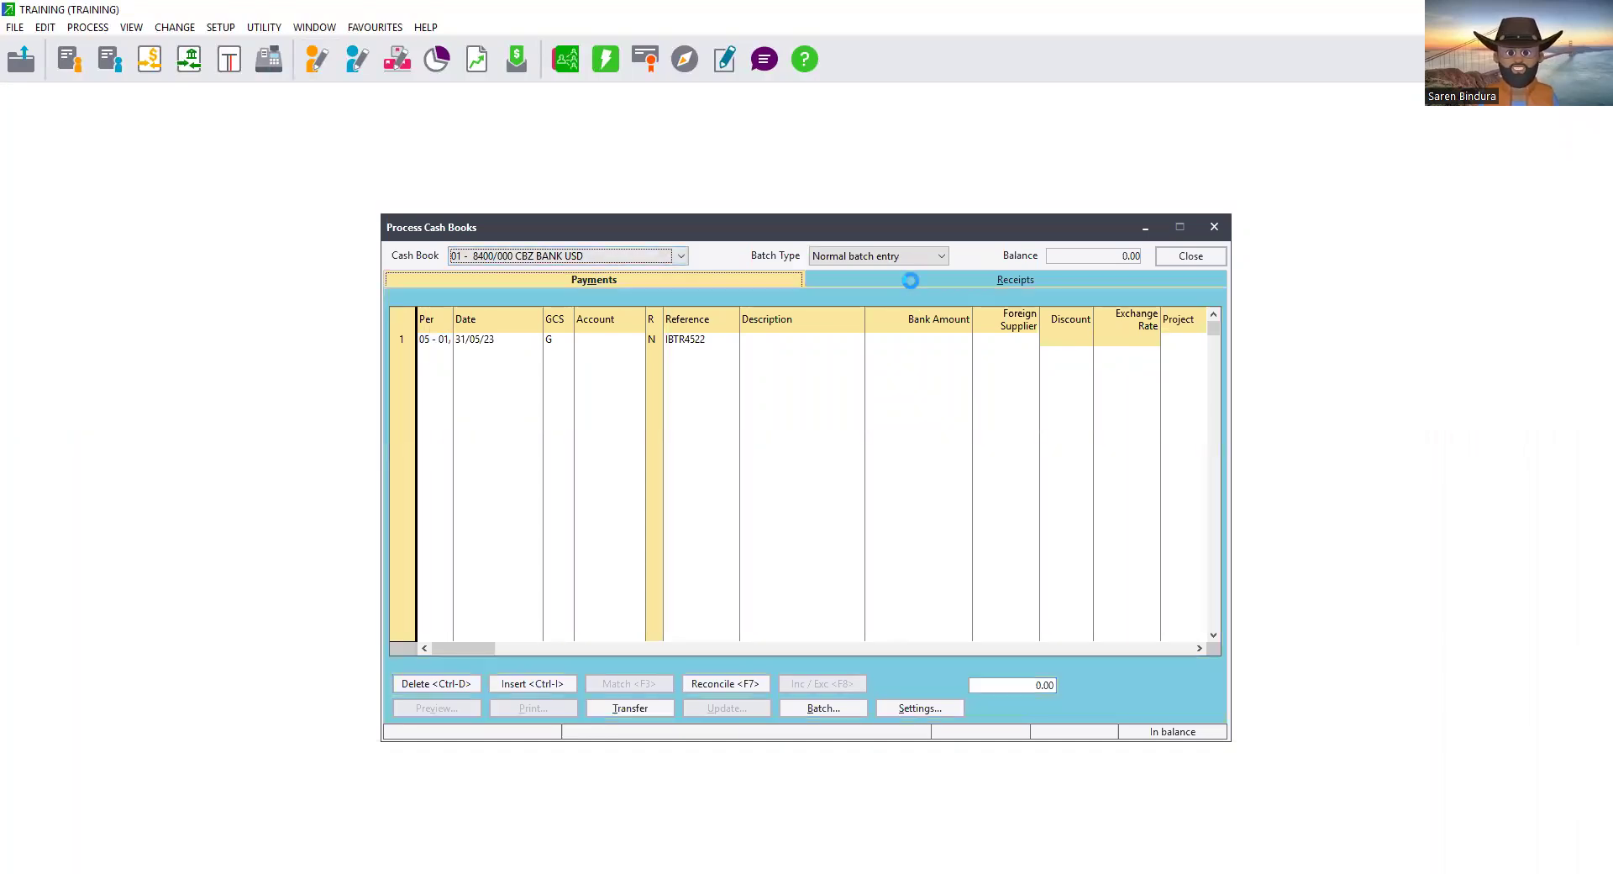
click(532, 343)
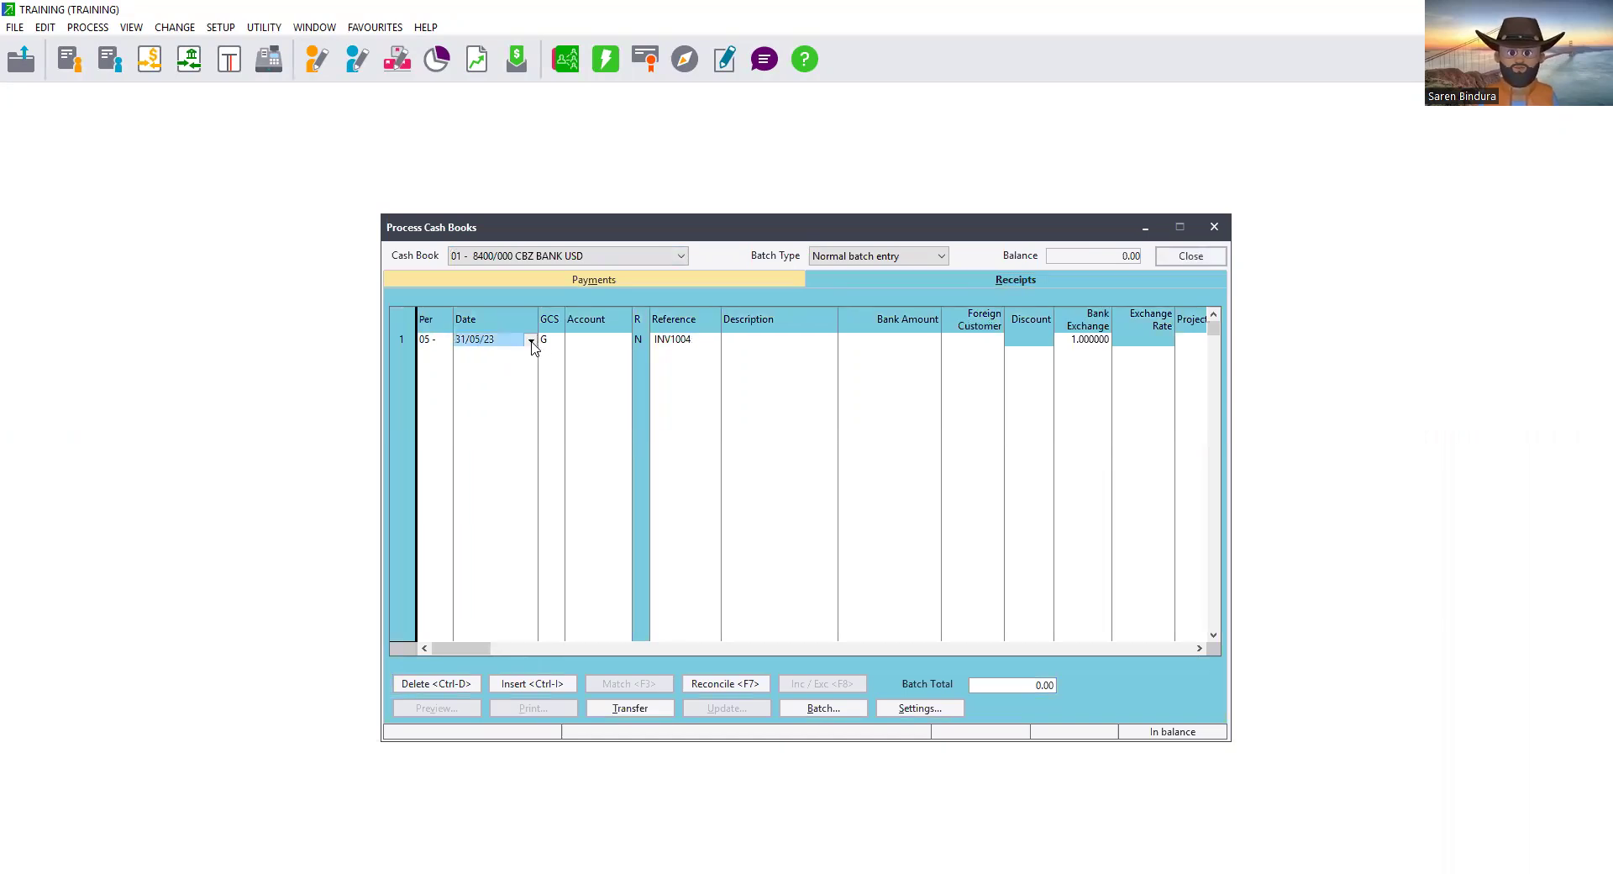
text(0)
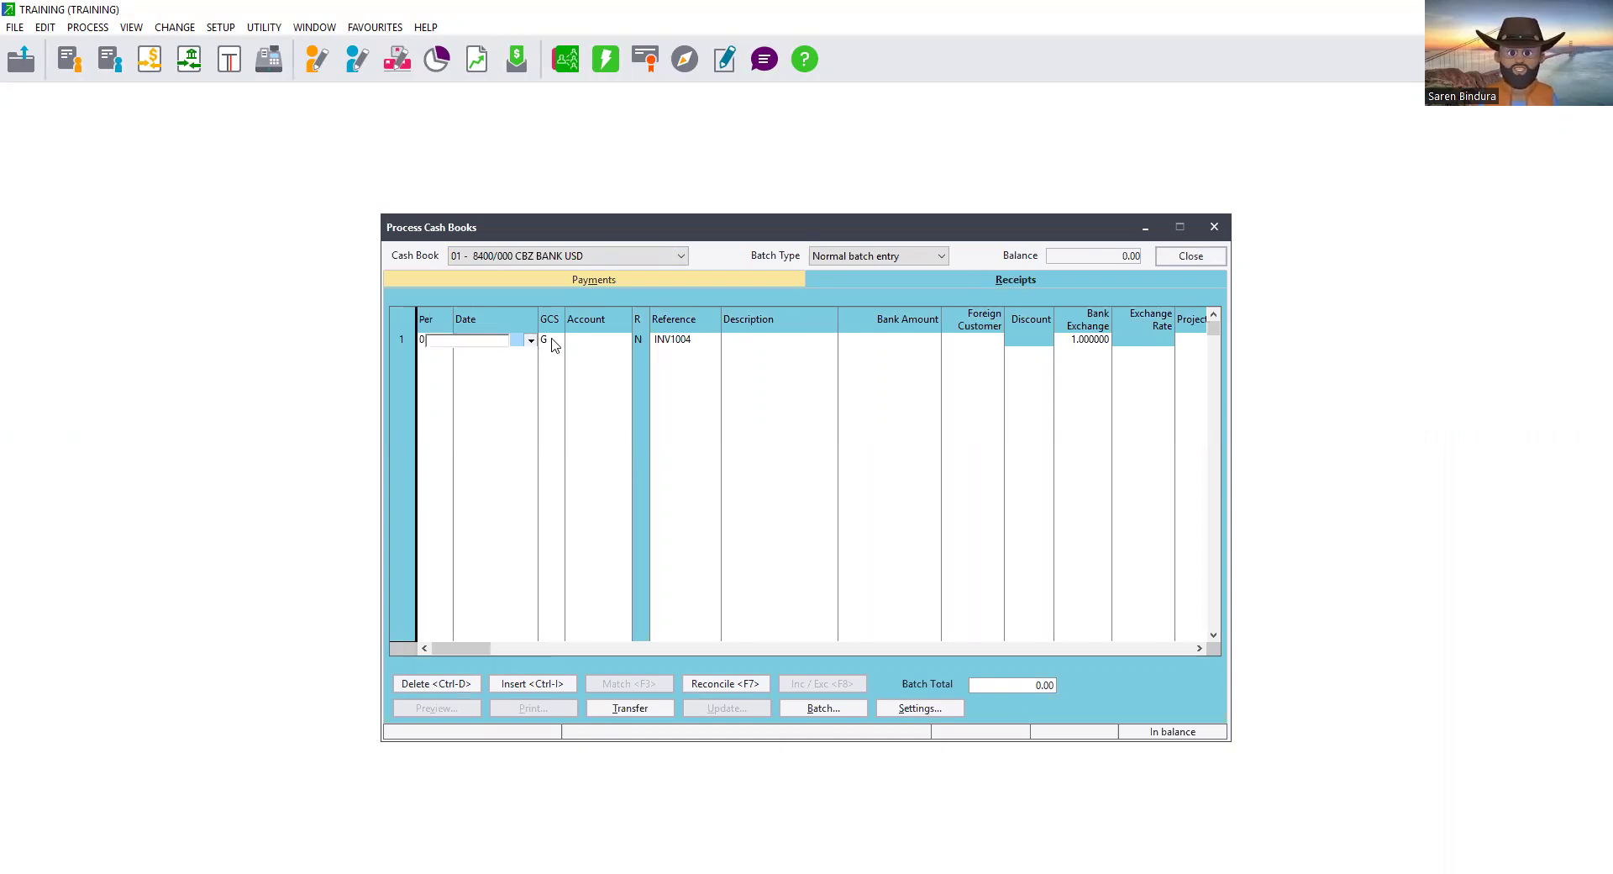
text(9)
key(Tab)
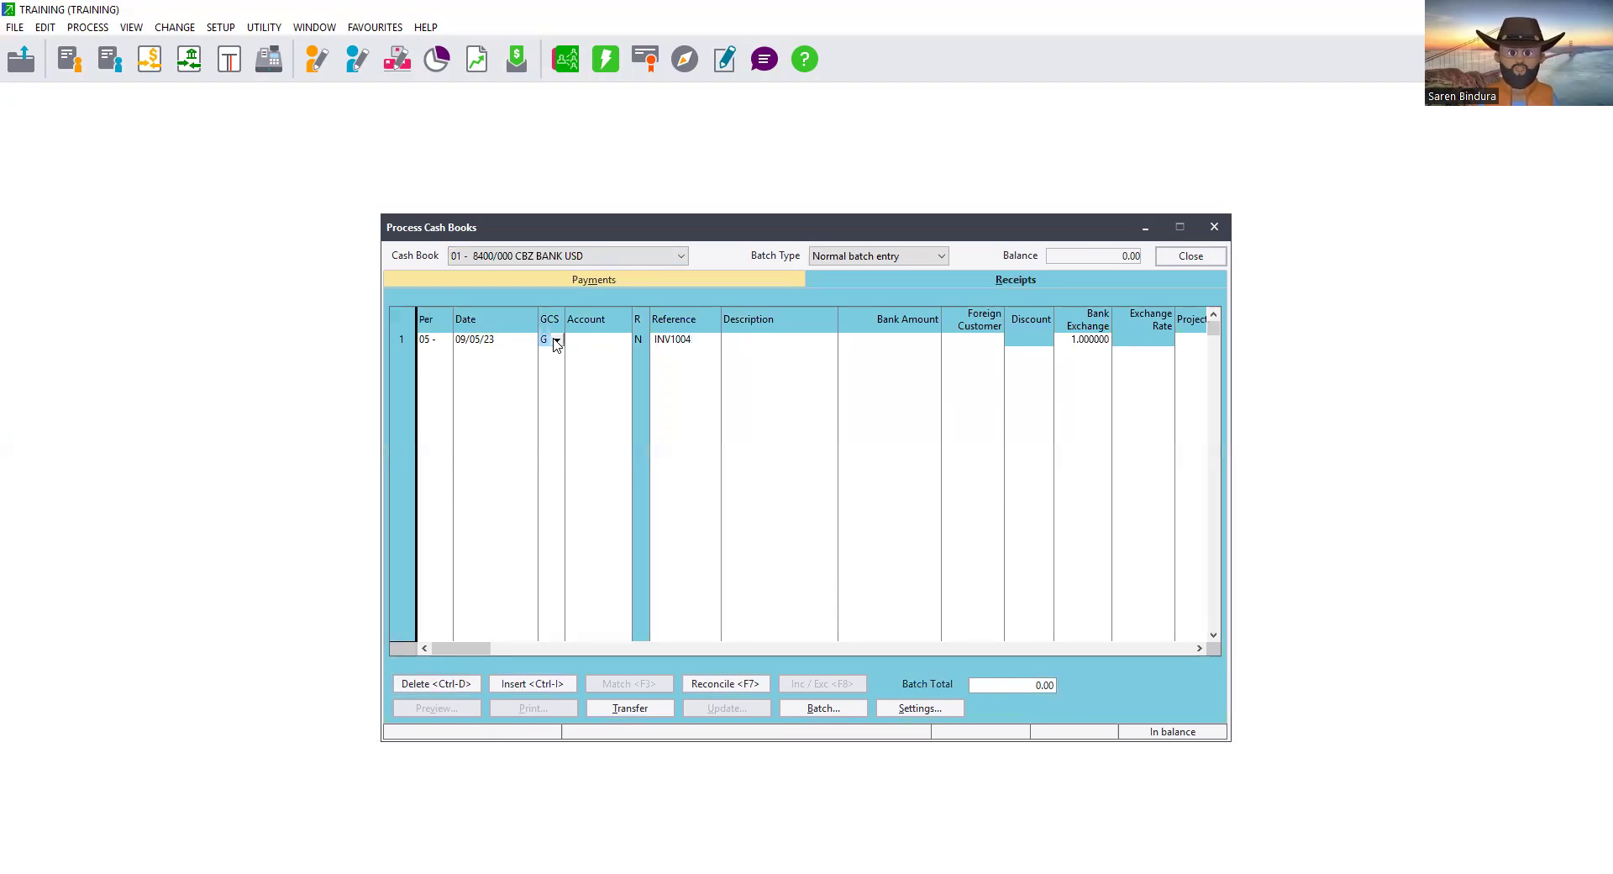
Step: Set the receipt line's GCS type to C and choose Mukuvusi Resourses USD as its account
click(557, 340)
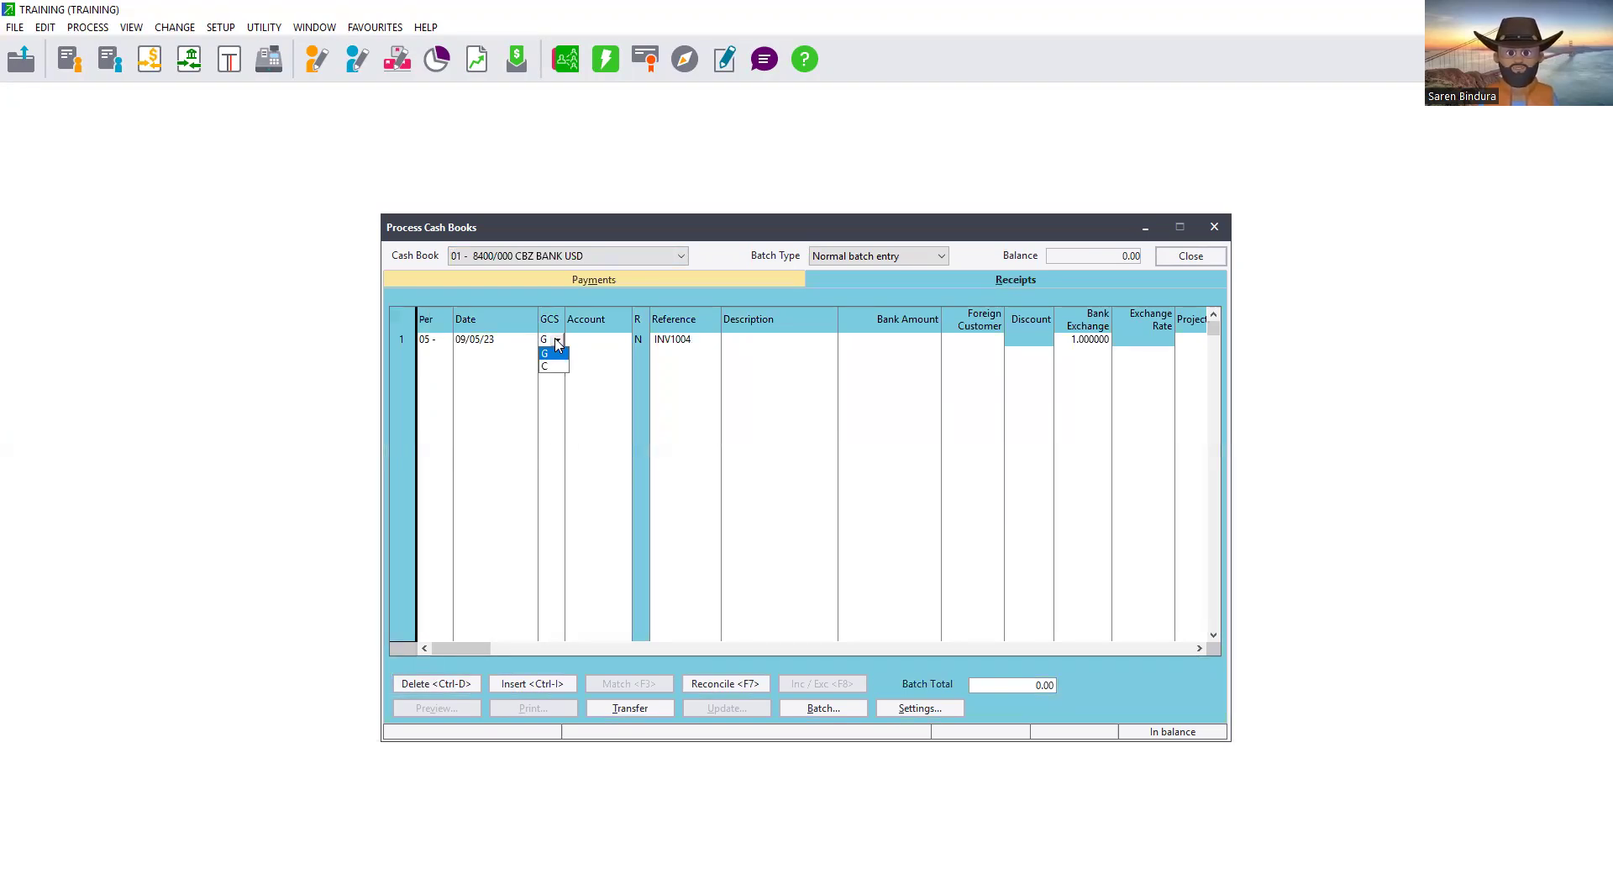
click(553, 367)
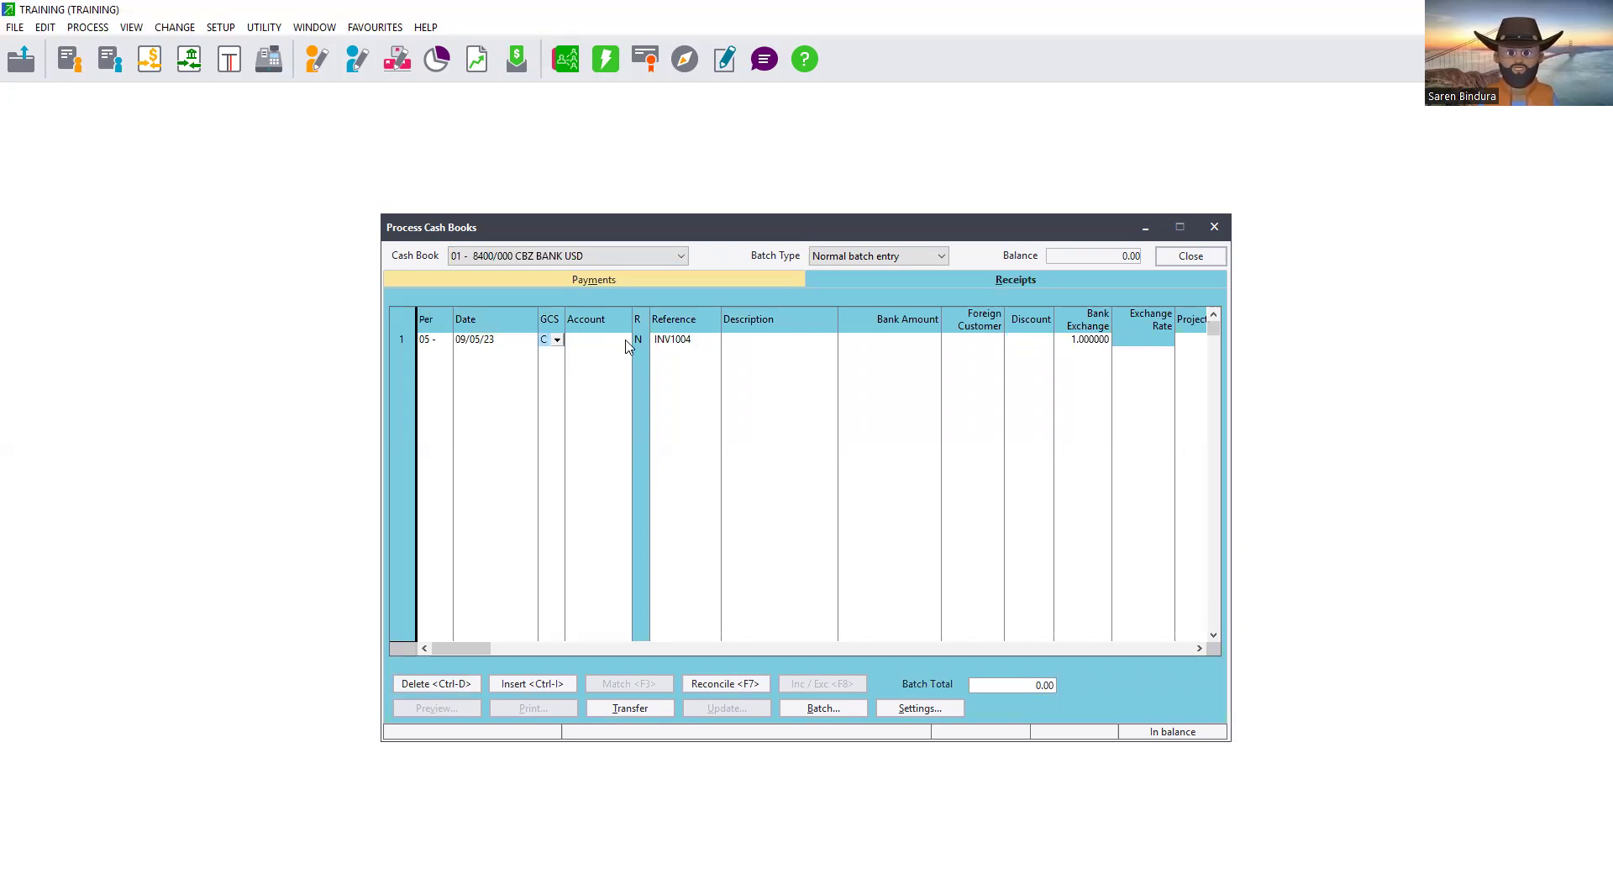
click(626, 340)
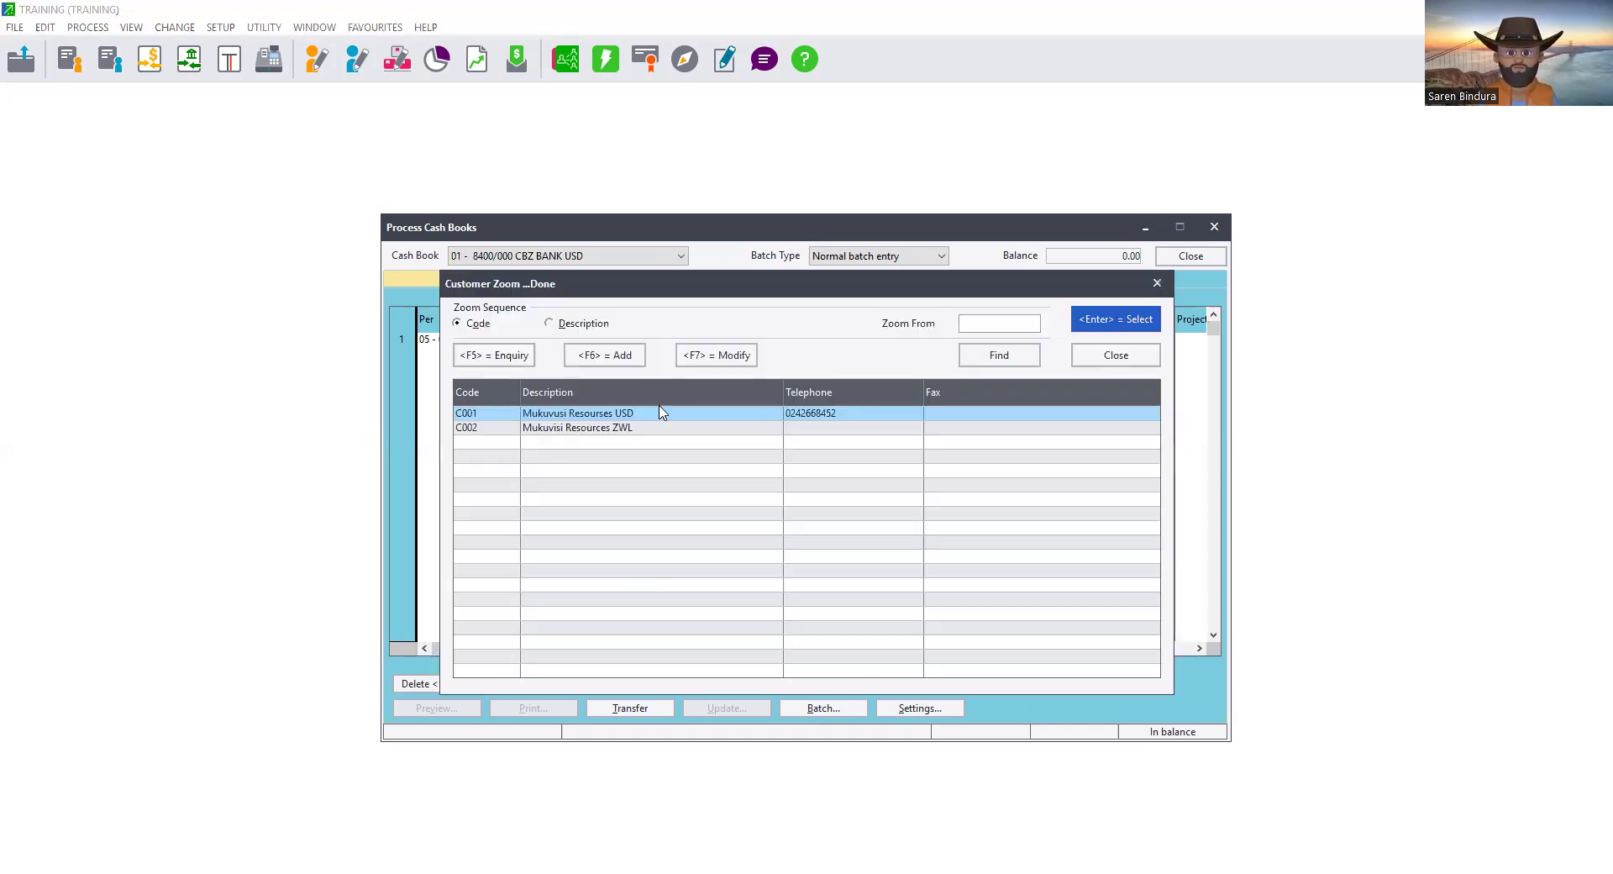
double_click(661, 412)
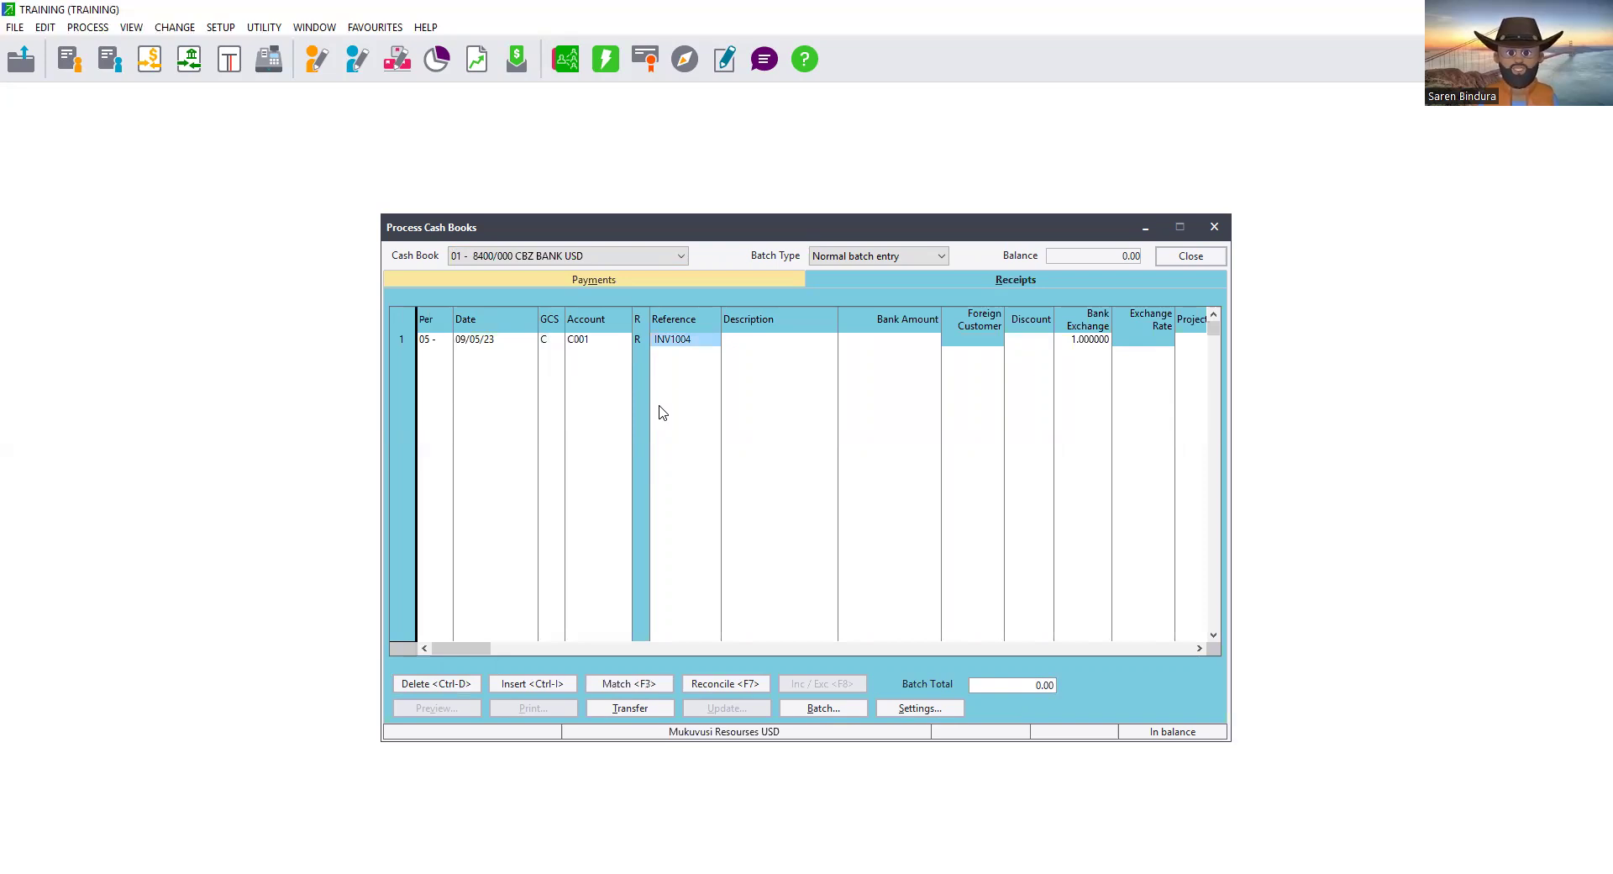
Step: Describe the receipt as "Payment for Ball Joints" and enter a bank amount of 169.00
key(Tab)
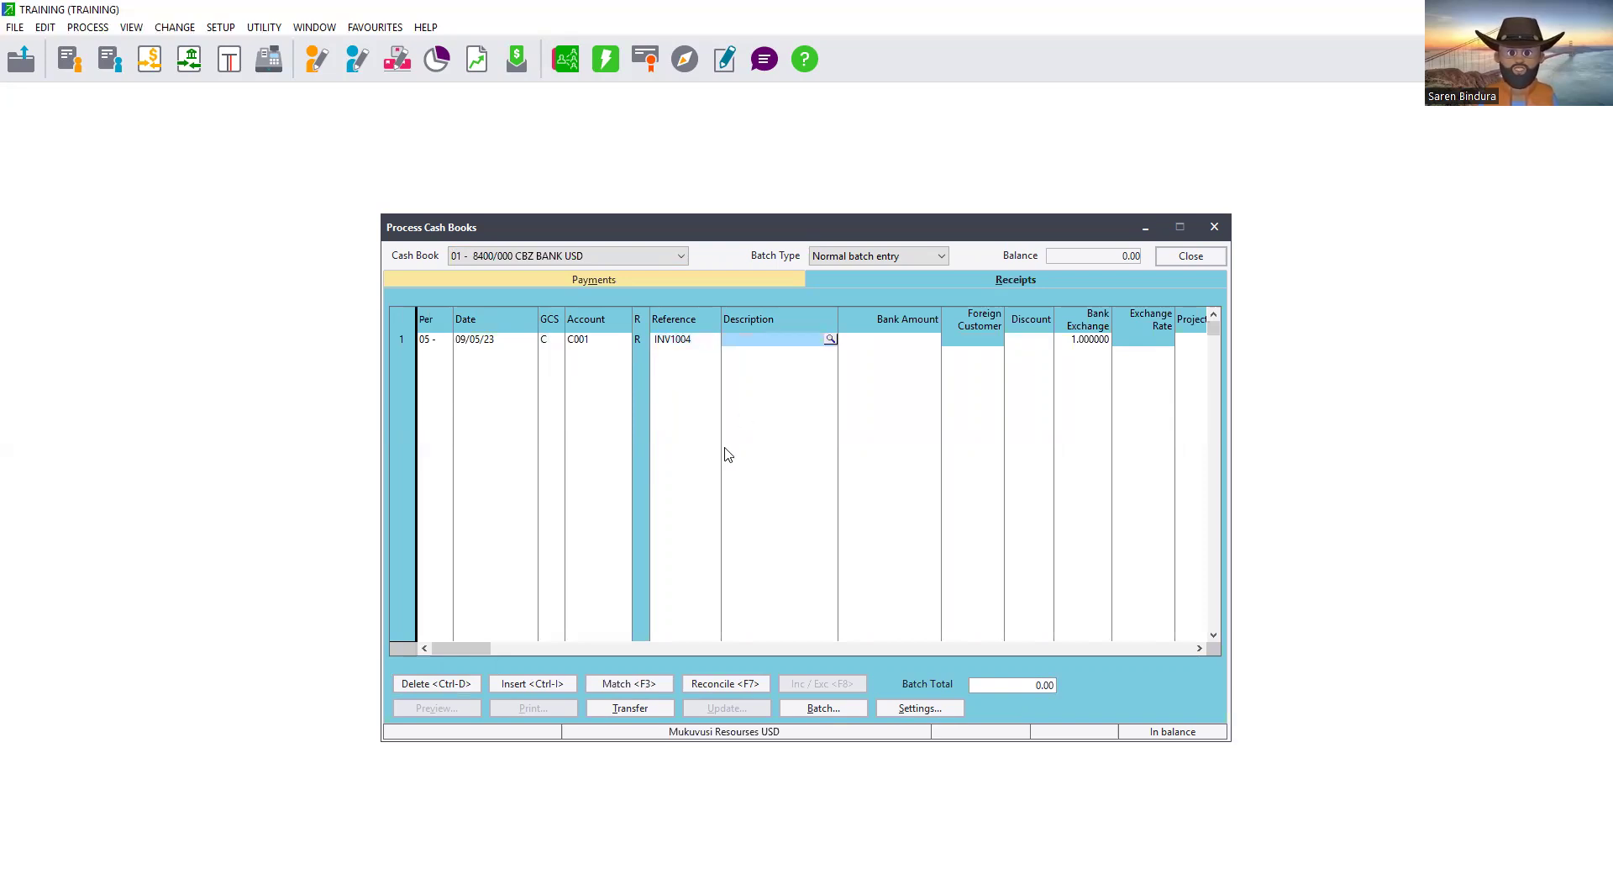
text(Pay)
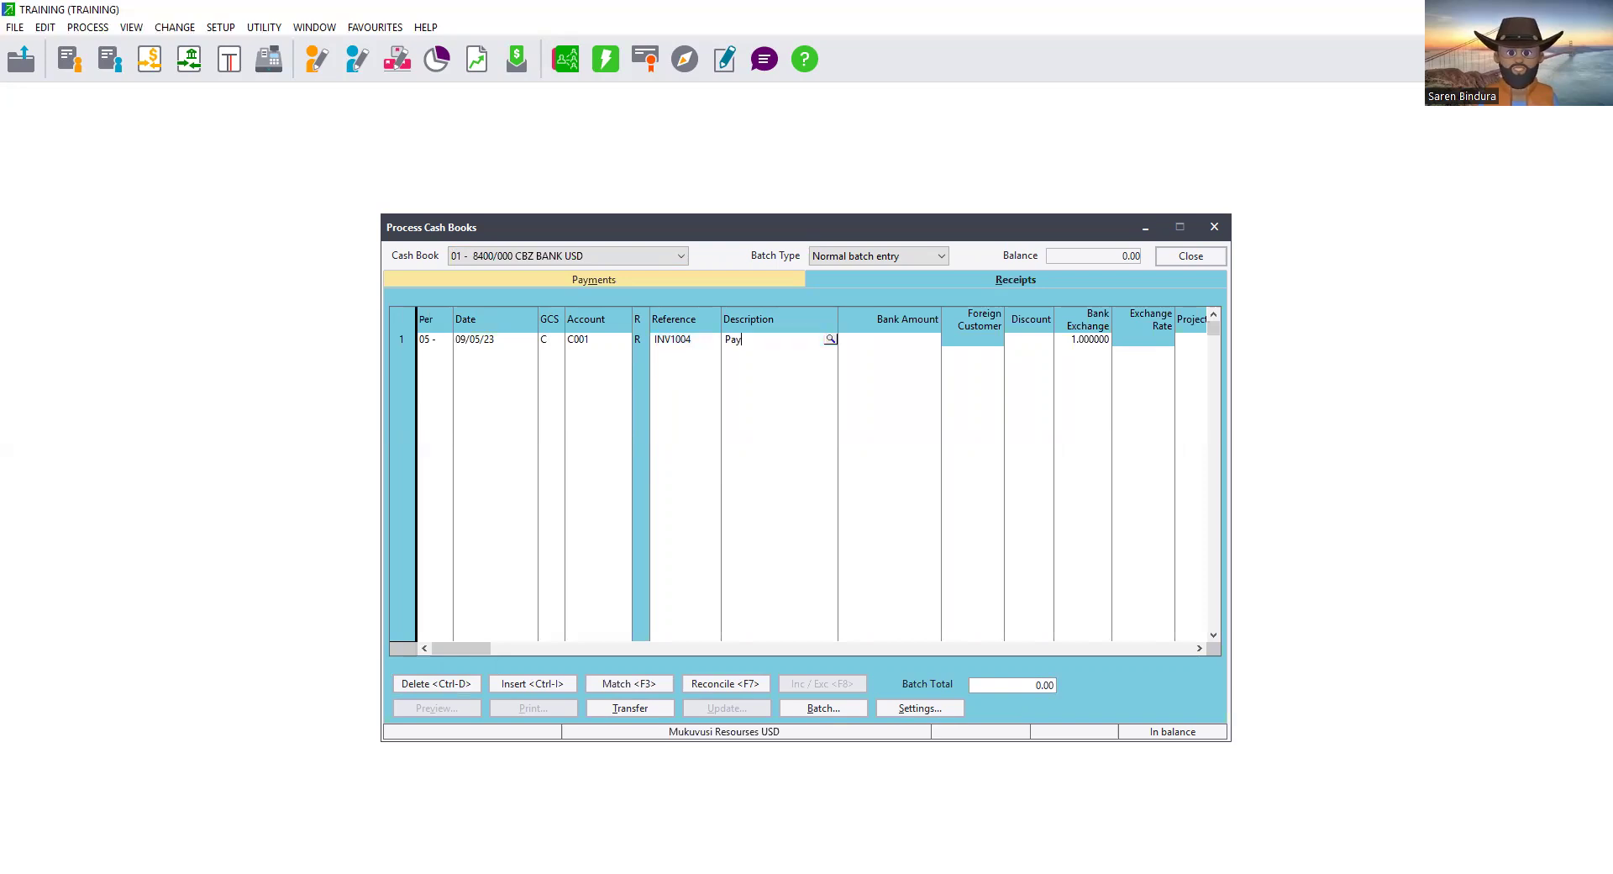
text(ment for Ball)
text(Joints)
key(Tab)
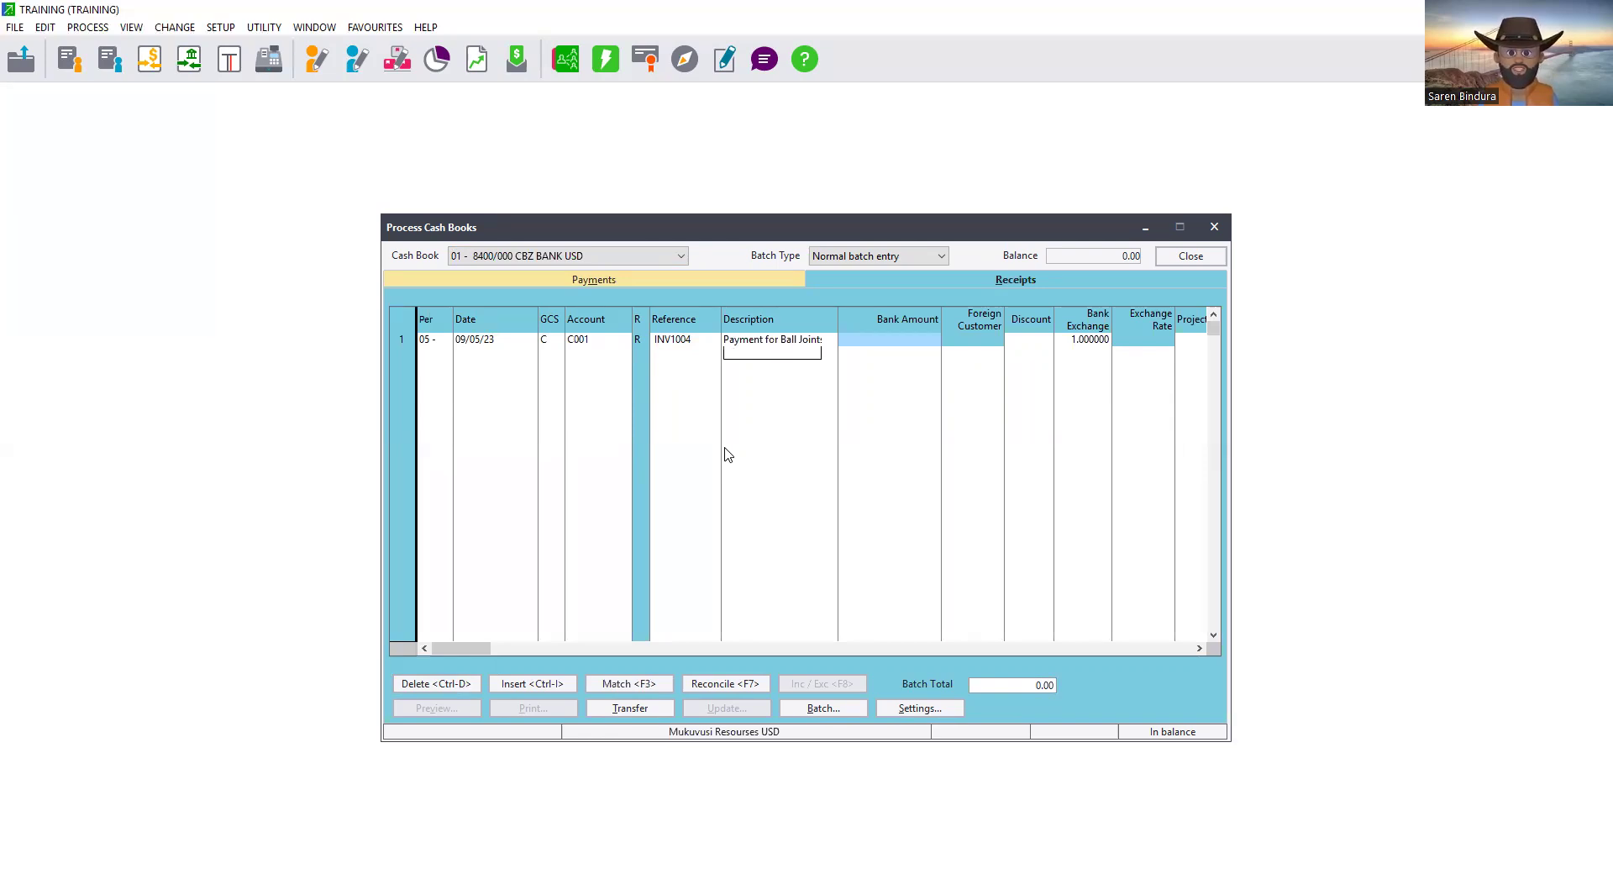
text(1)
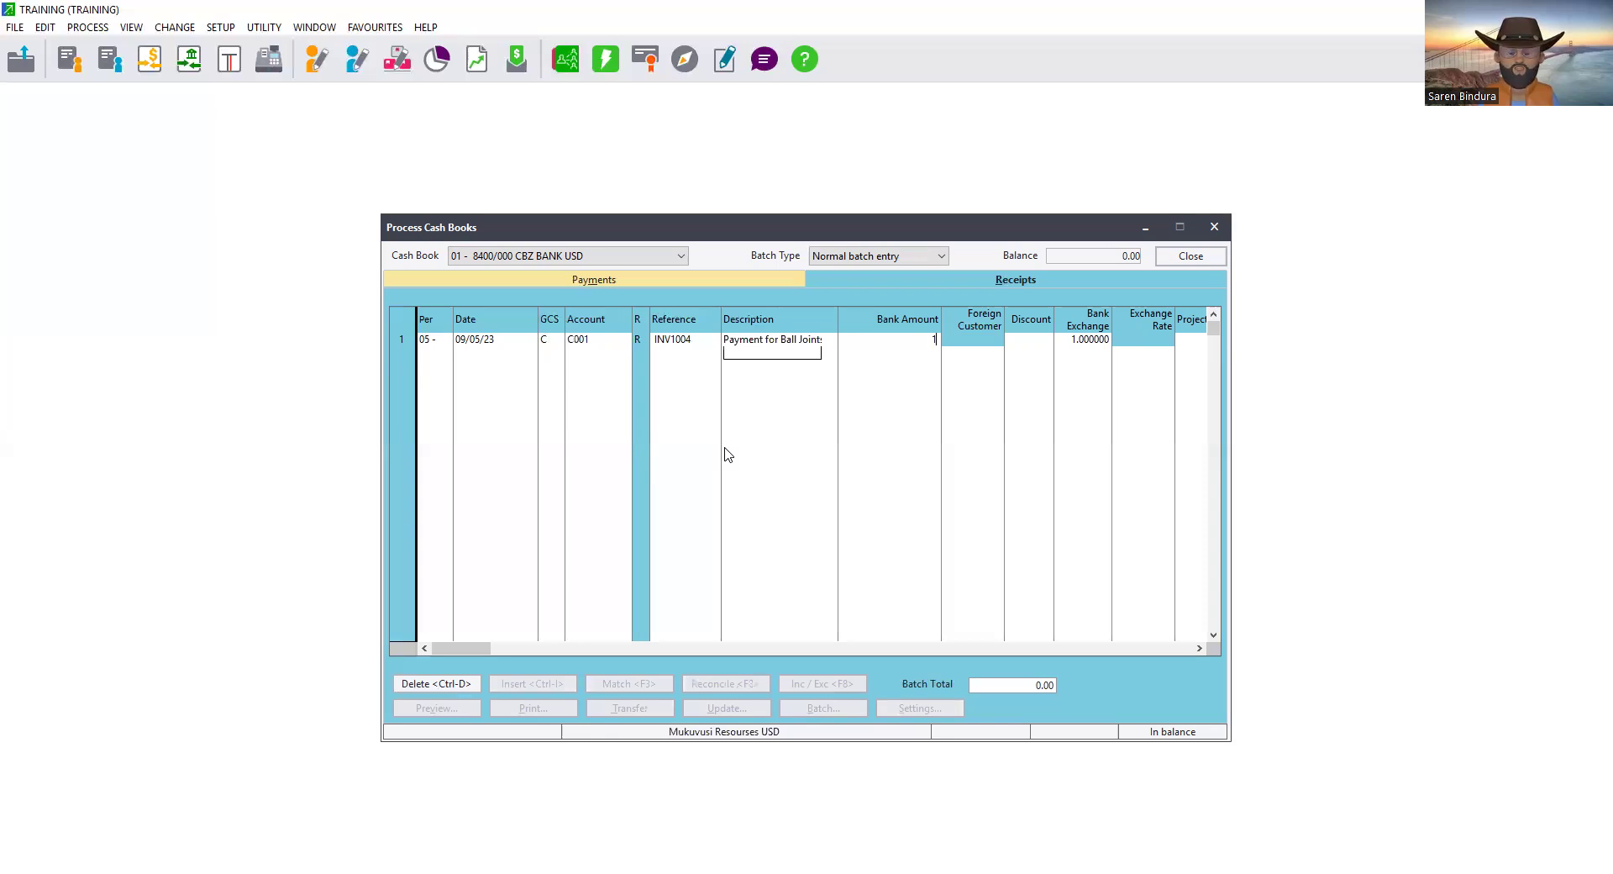
text(69.0)
key(Tab)
key(Tab)
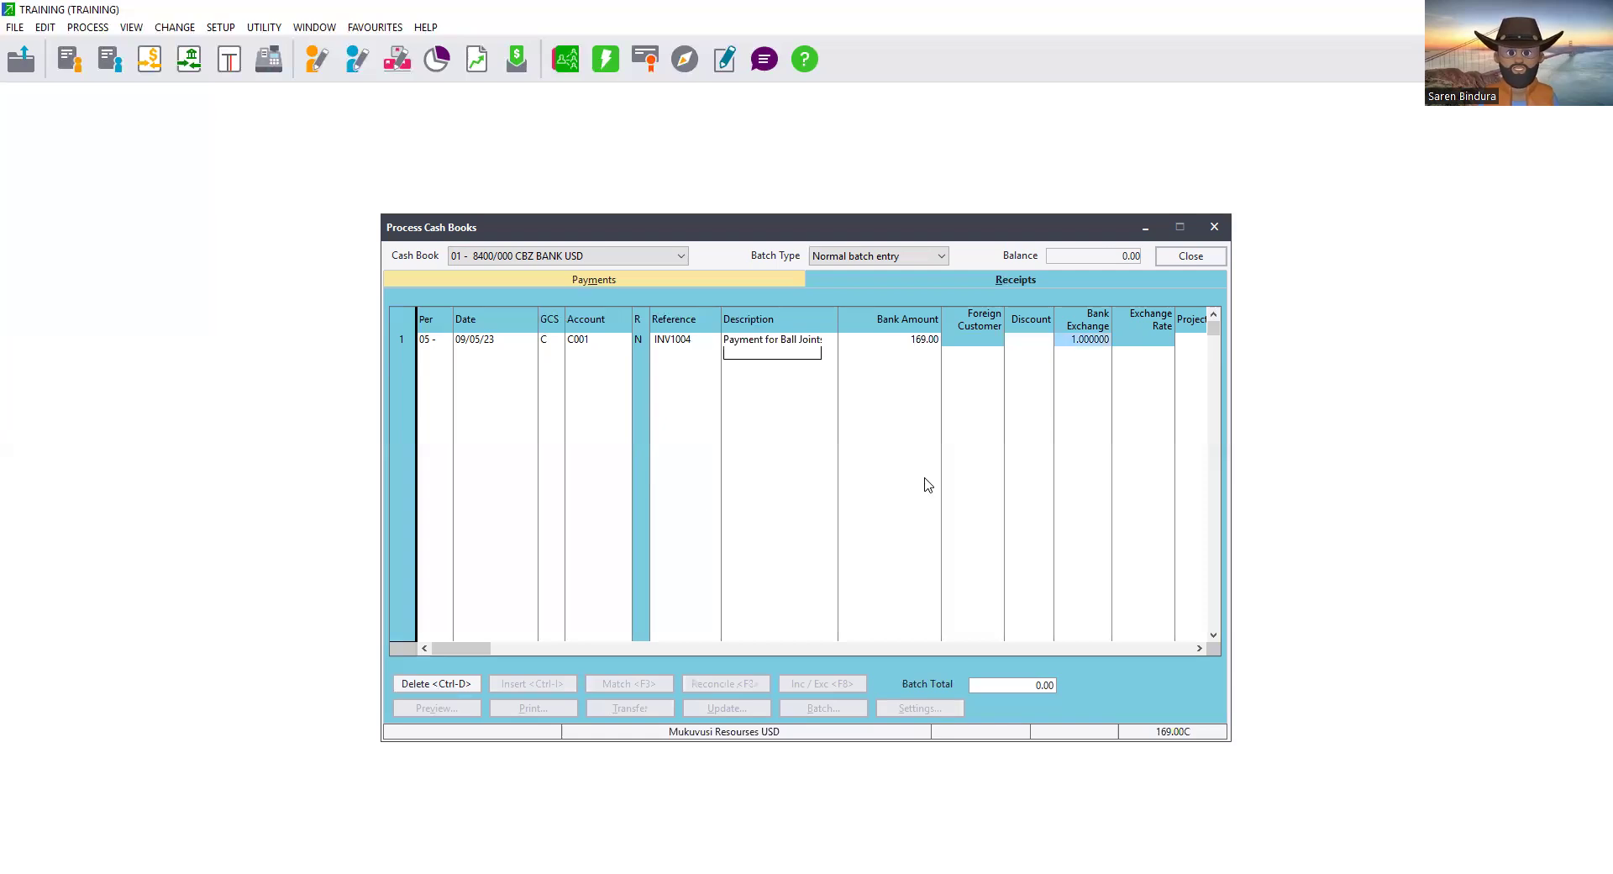
key(Tab)
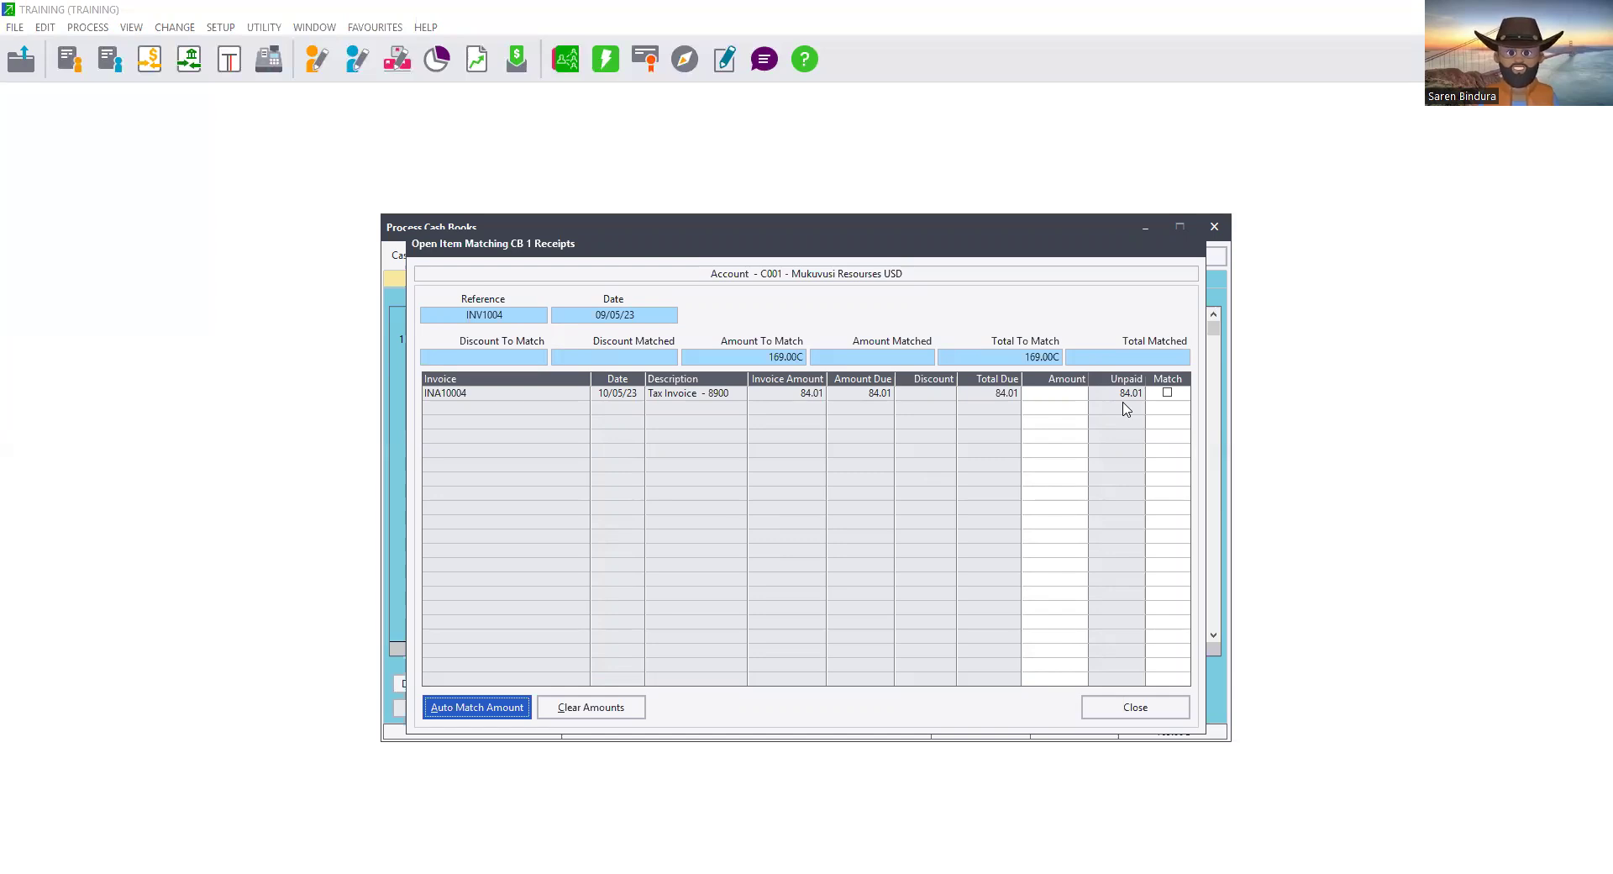
Step: Match the receipt to the customer's open tax invoice and leave the rest of the amount unmatched
click(1170, 394)
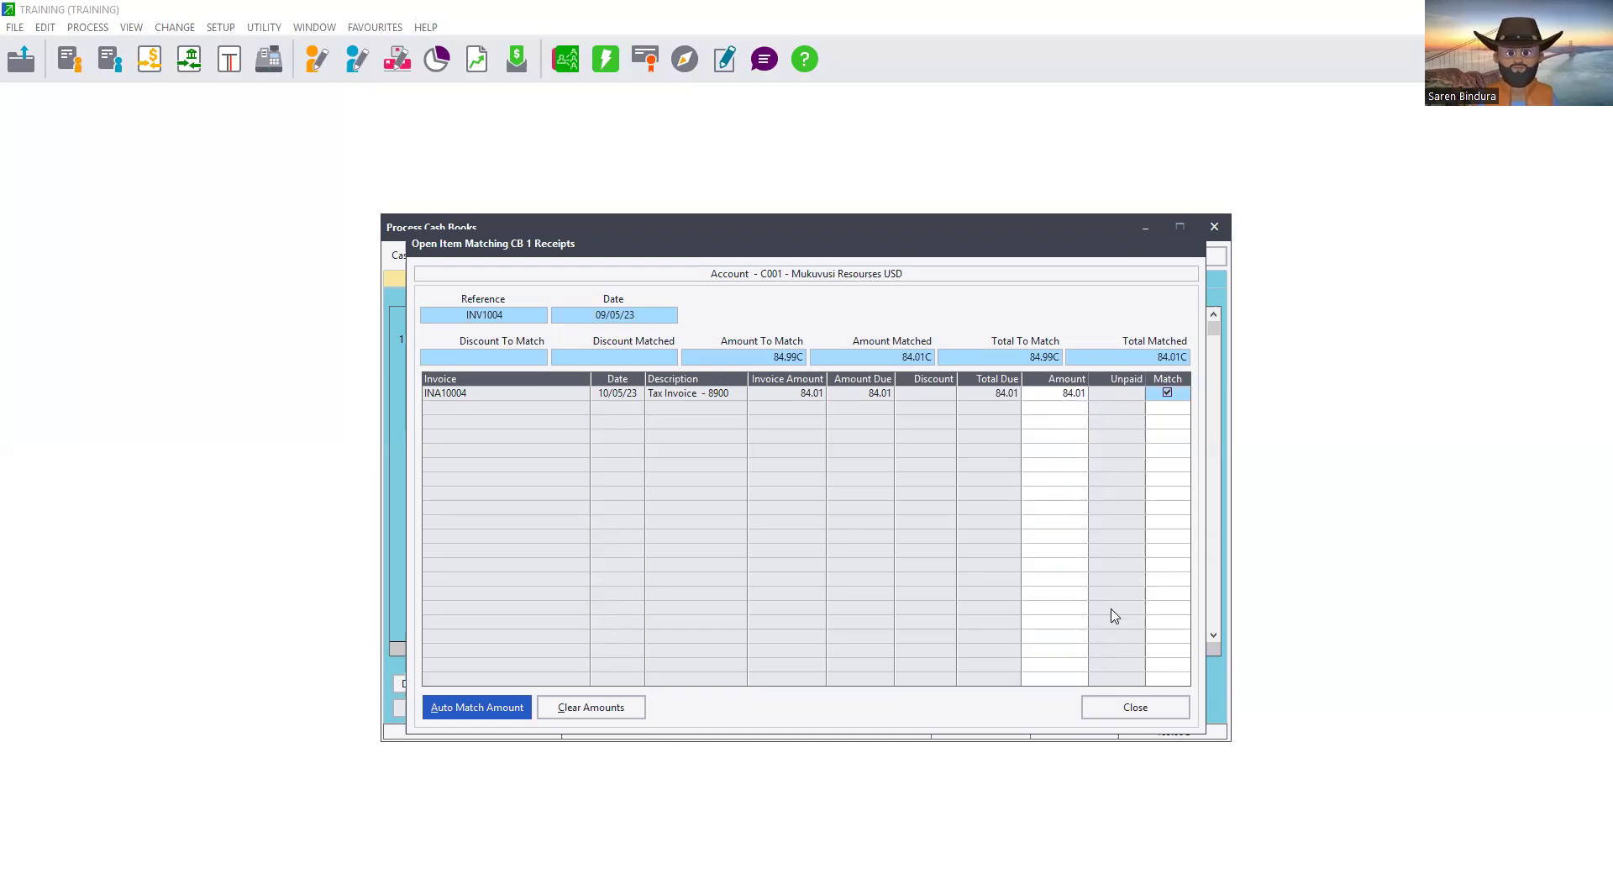
click(1136, 715)
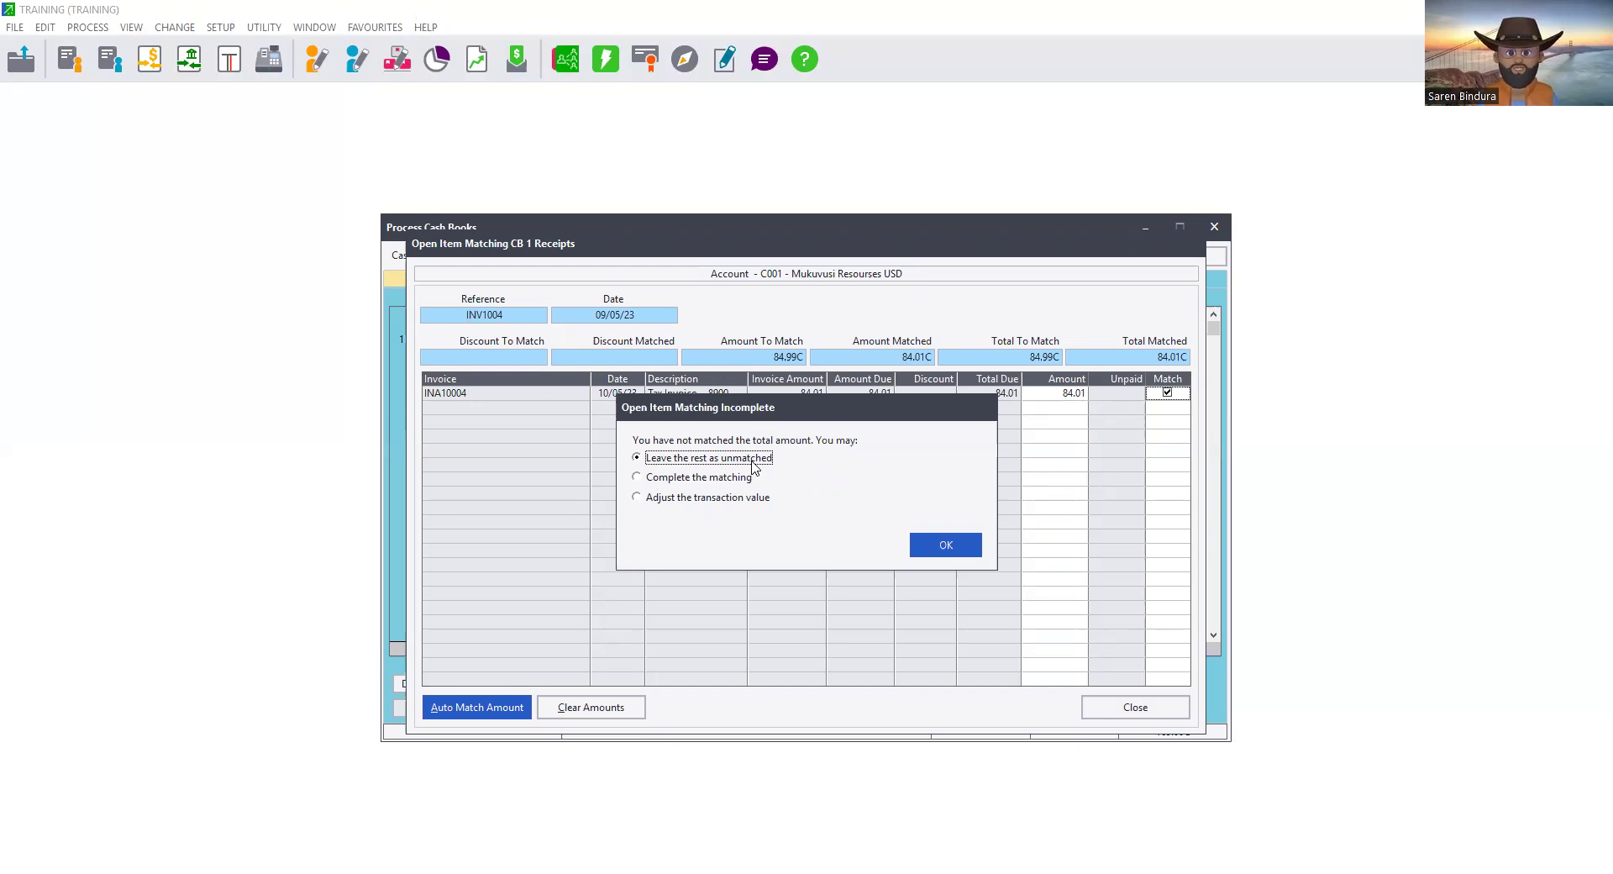
click(947, 553)
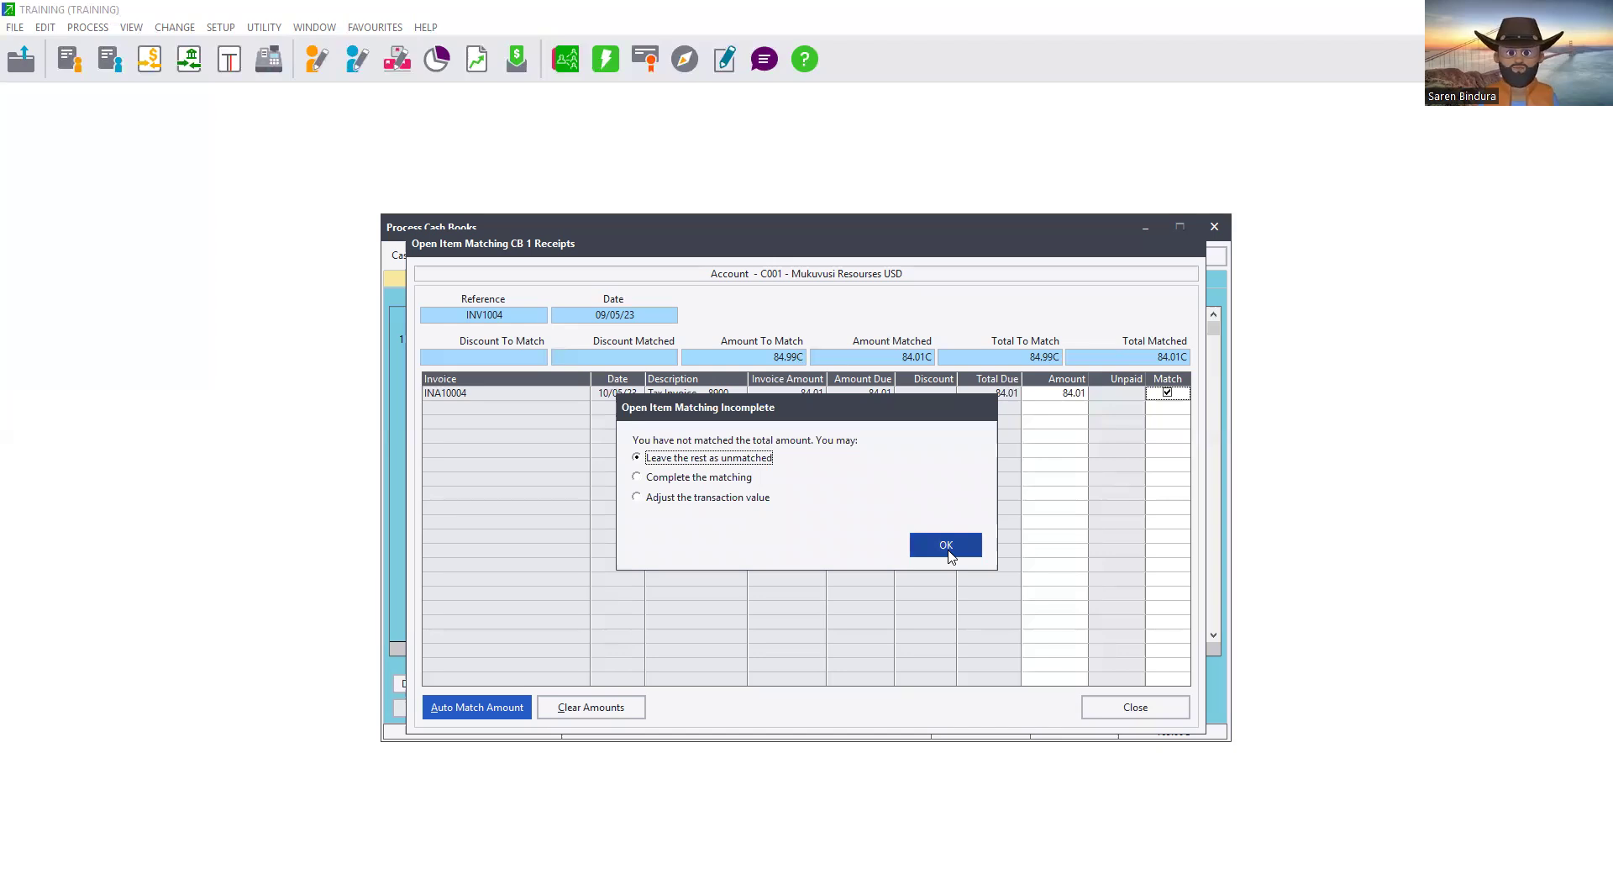
click(950, 554)
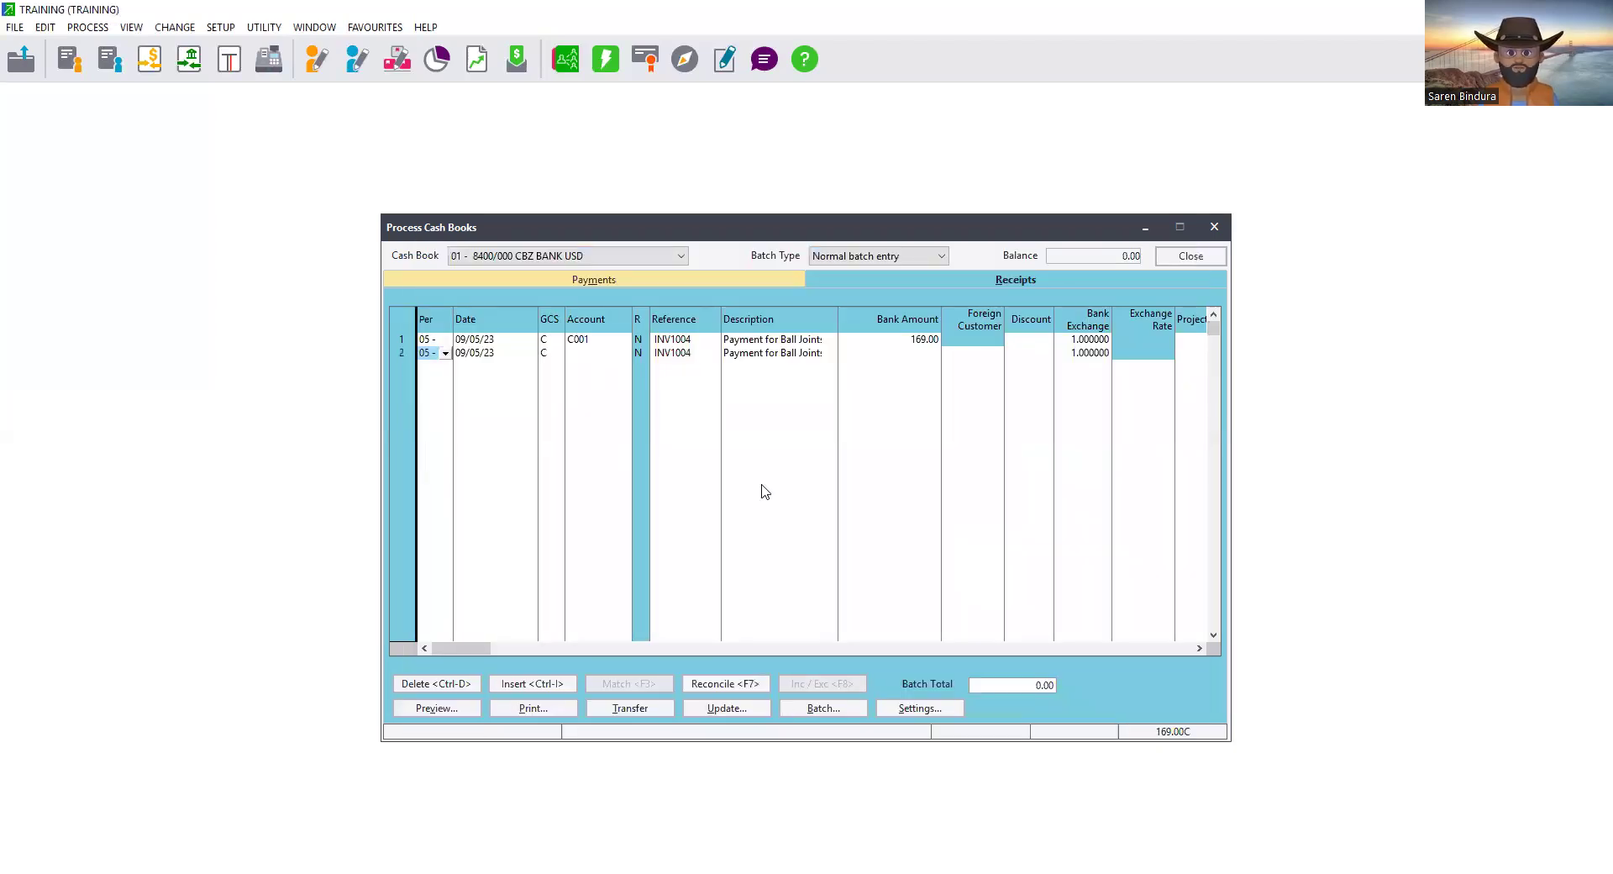
Step: Update the receipts batch without a backup or printout and close the cash book
click(728, 712)
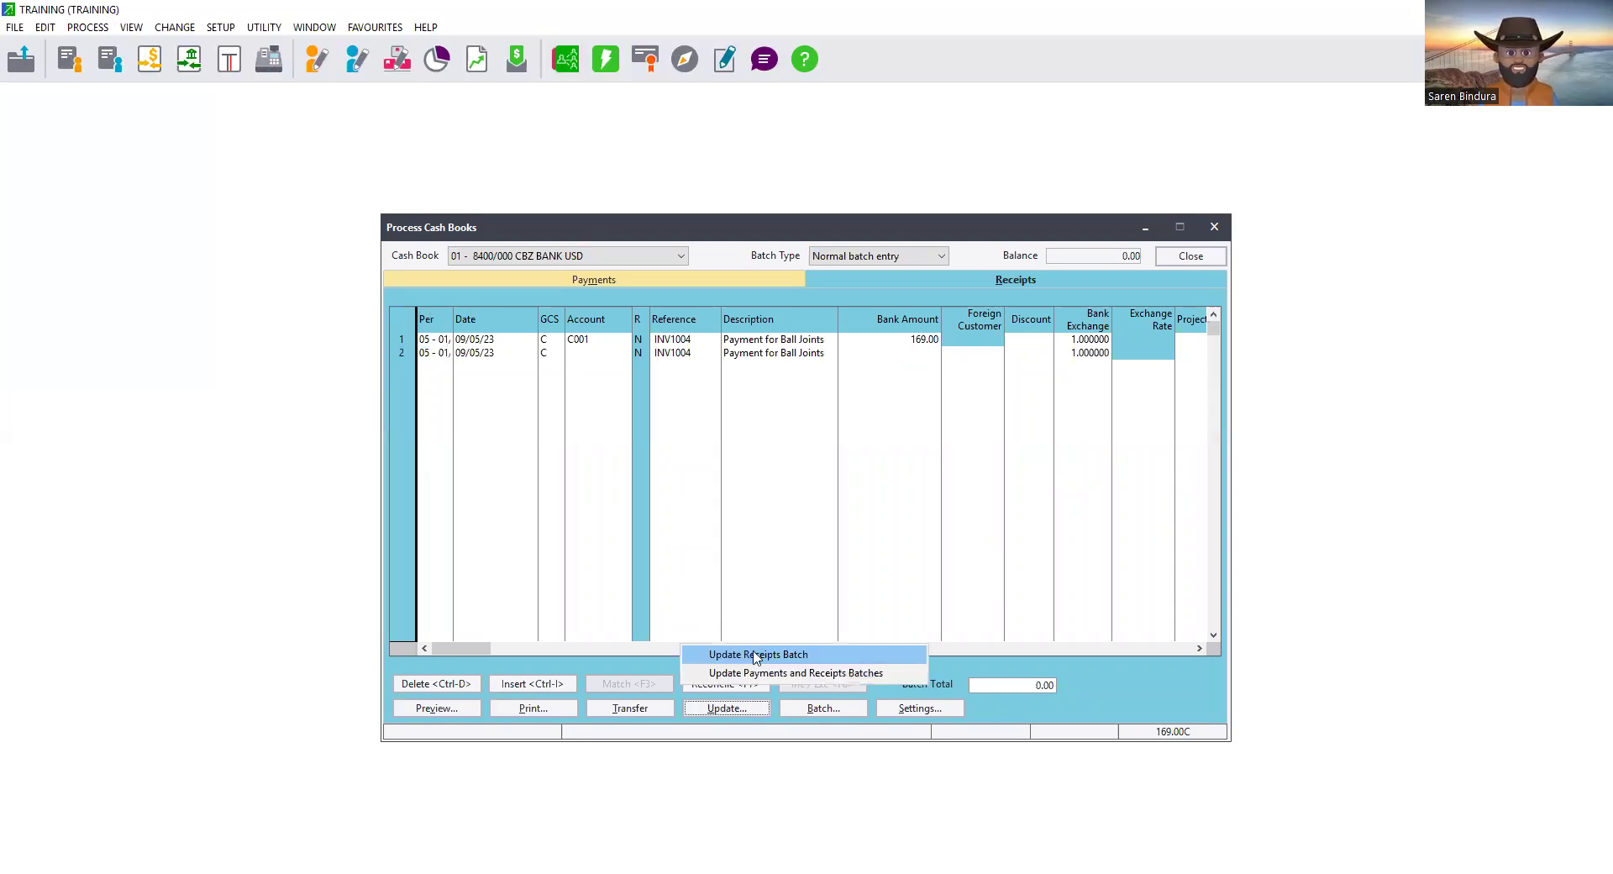
click(755, 655)
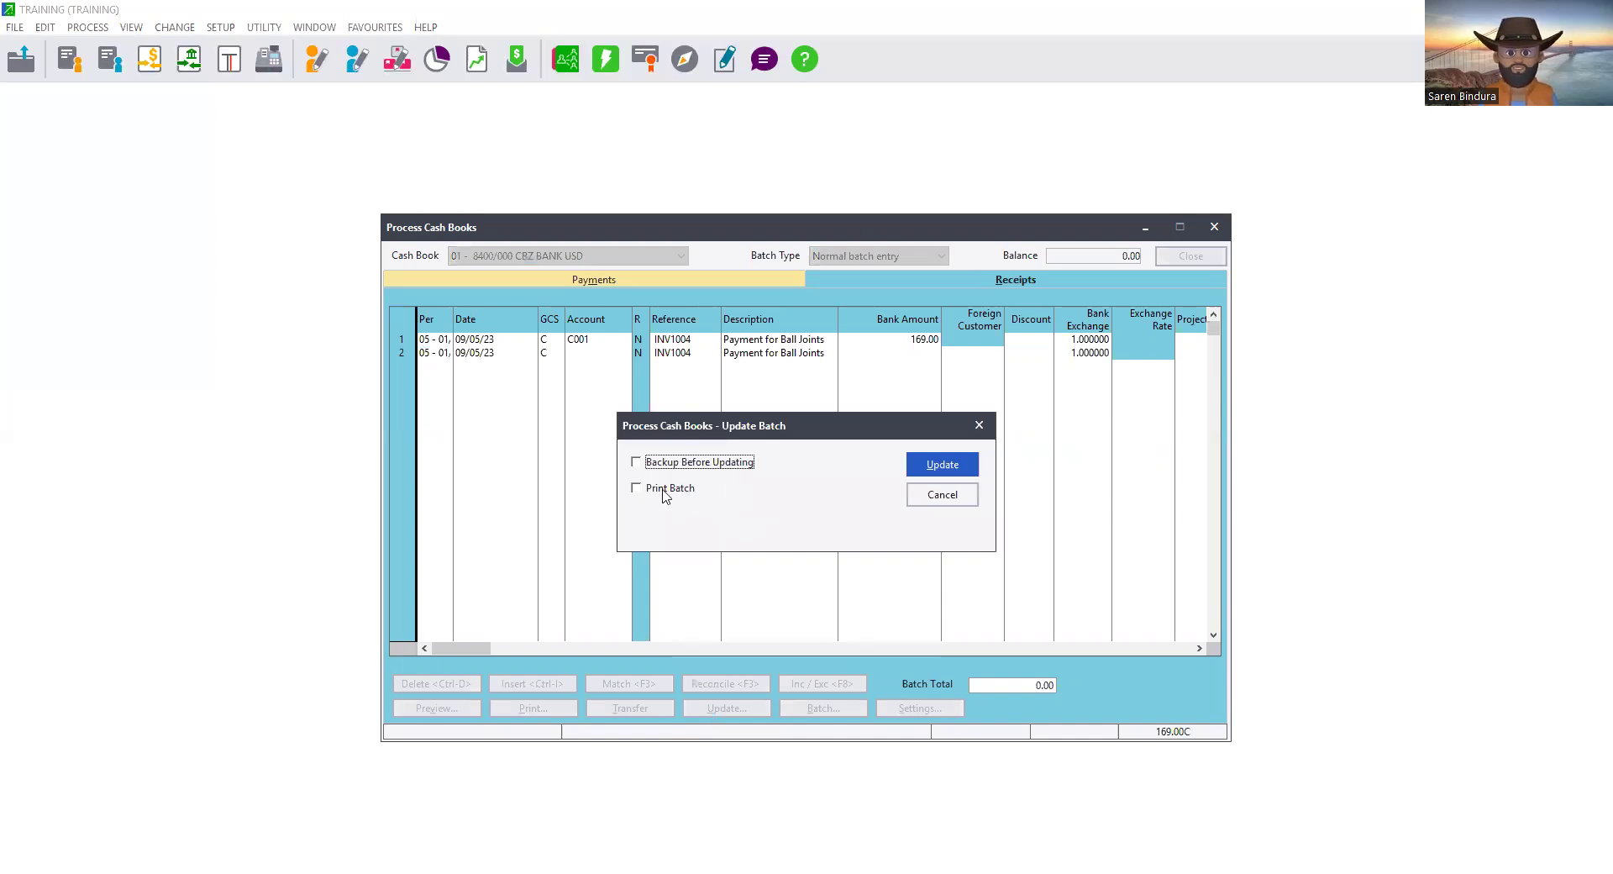
click(934, 466)
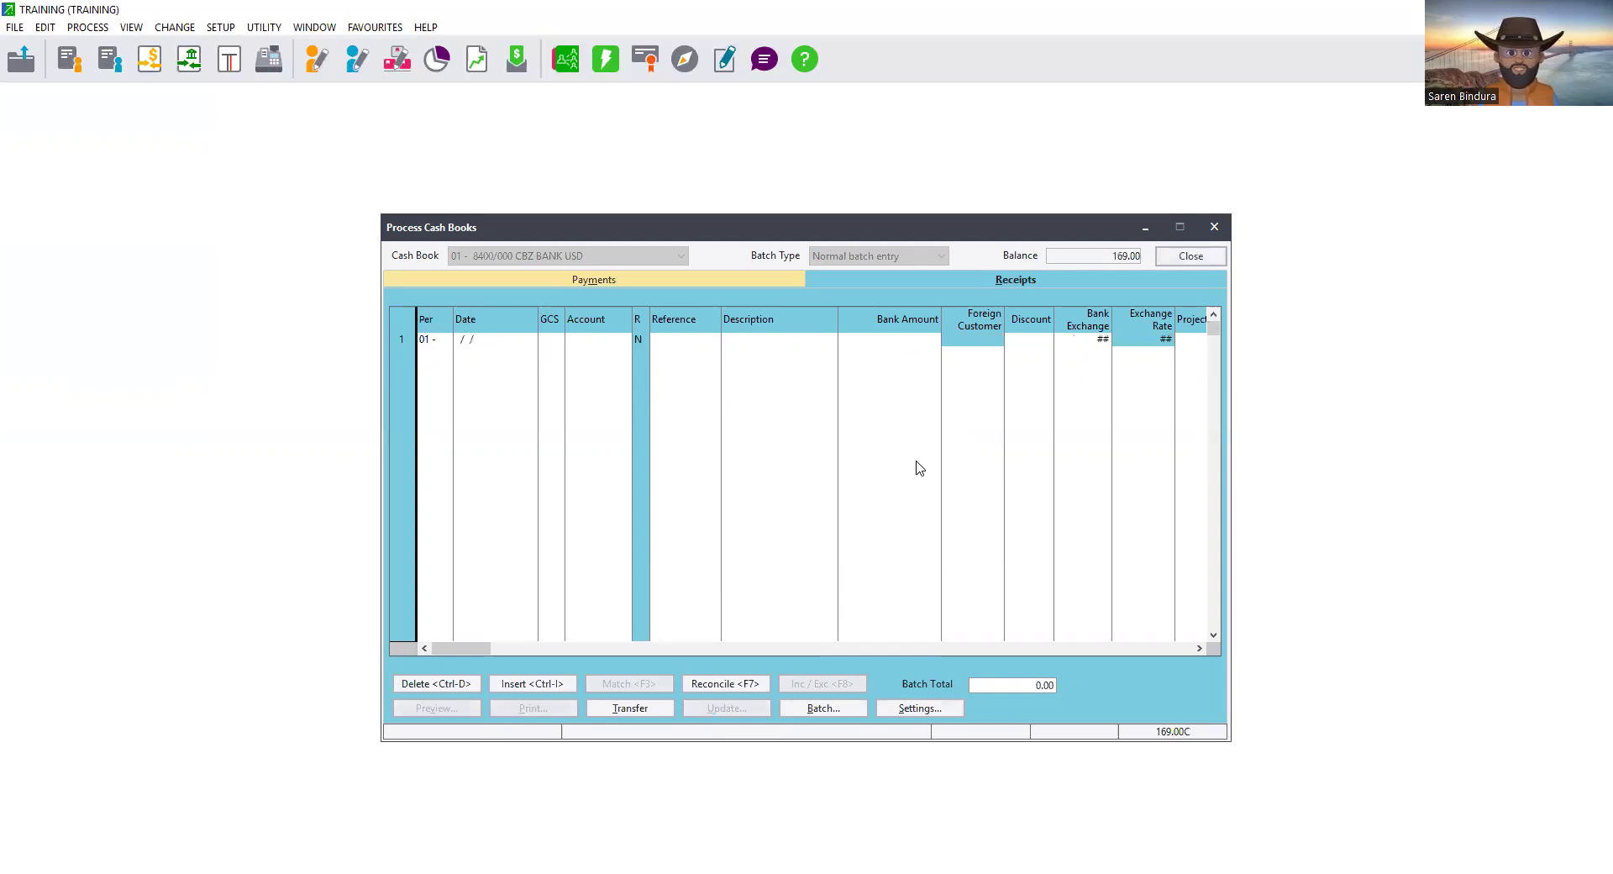
click(1210, 260)
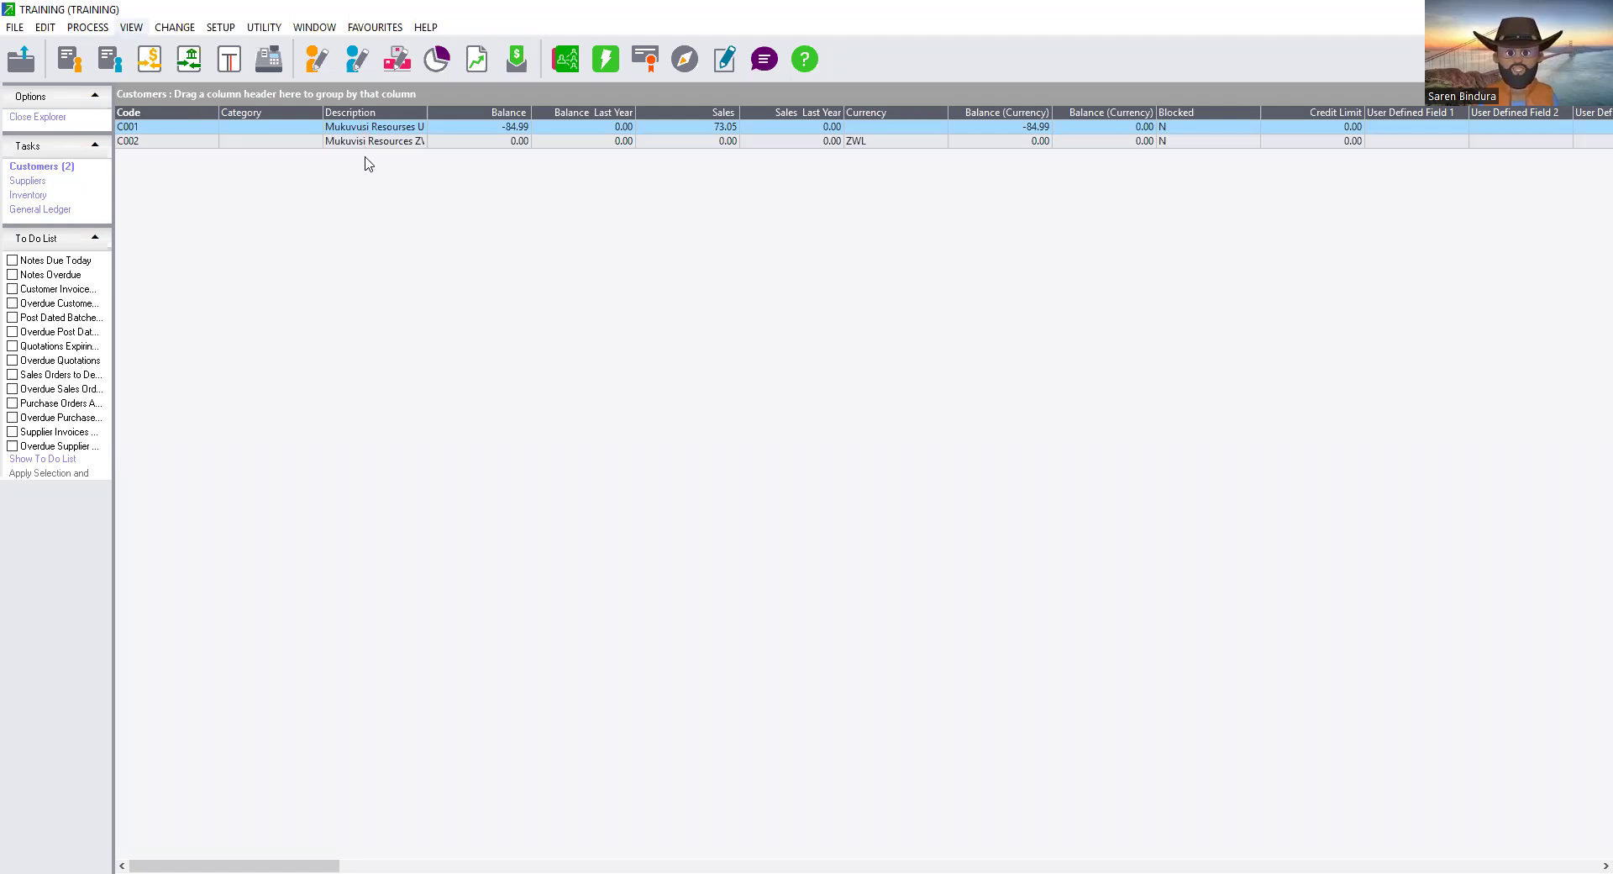
Step: Display the outstanding back orders report by customer on screen for Mukuvusi Resourses USD, with delivery dates 01/05/2023 to 31/05/2023
key(alt+v)
key(c)
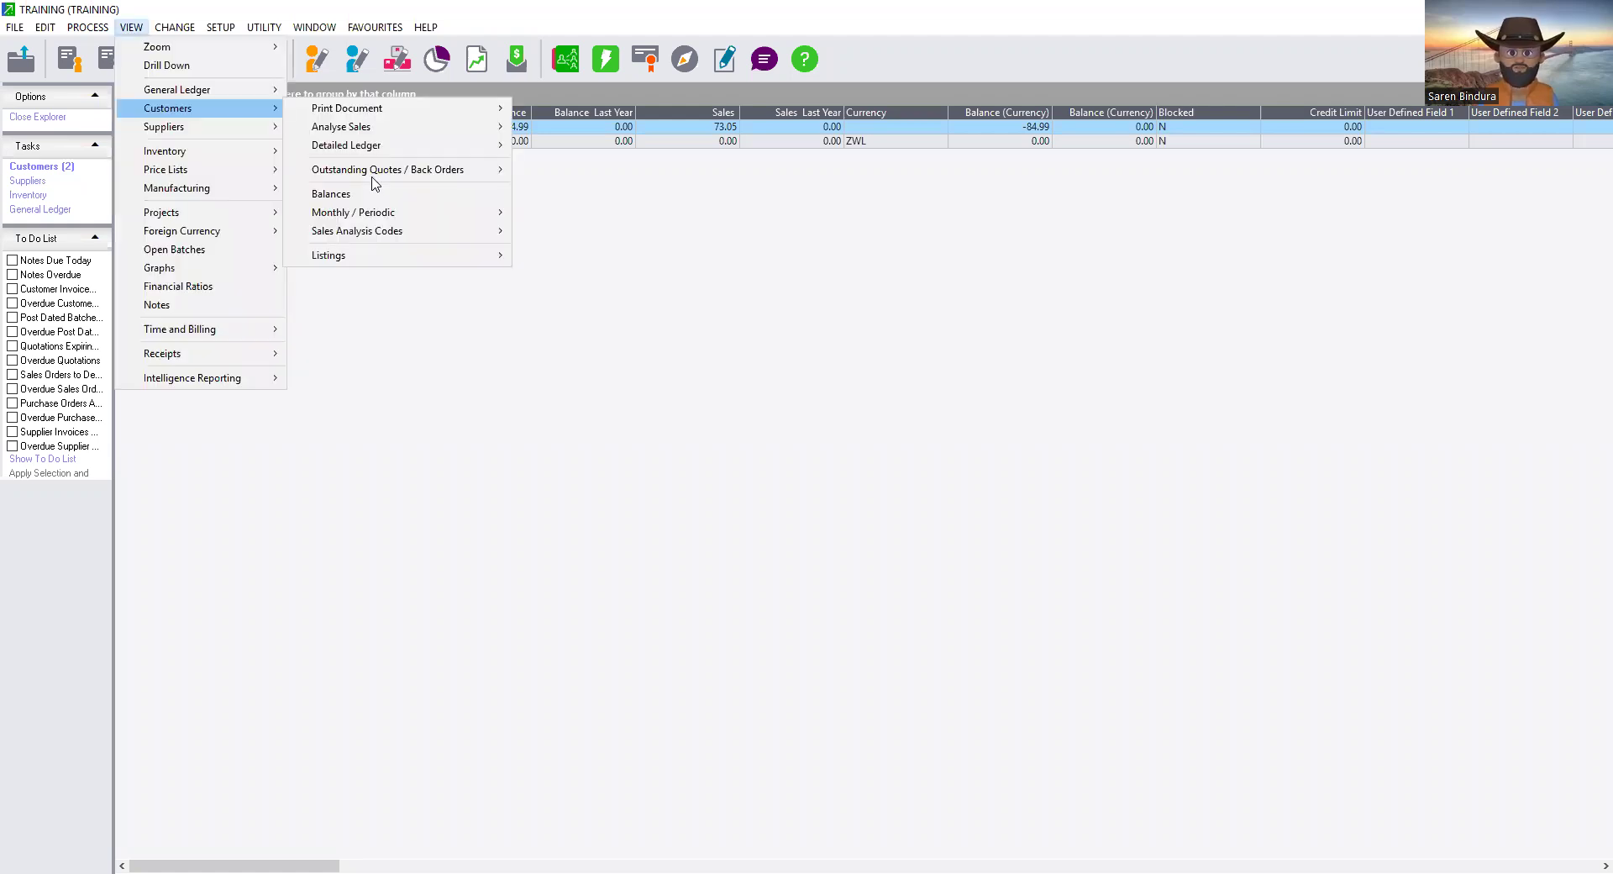
click(464, 172)
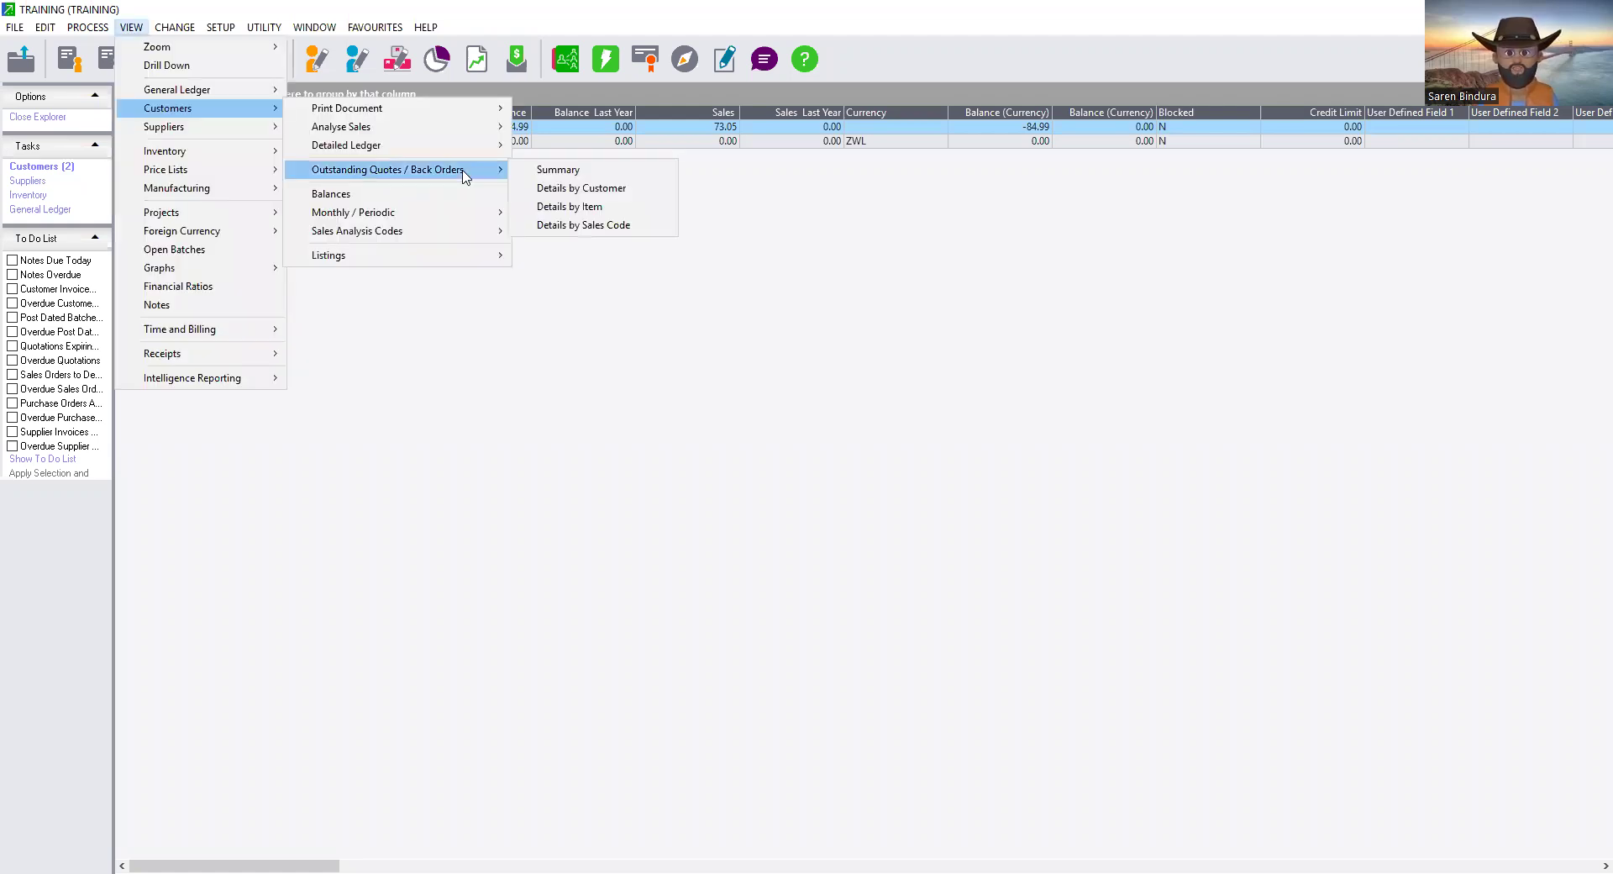
click(552, 195)
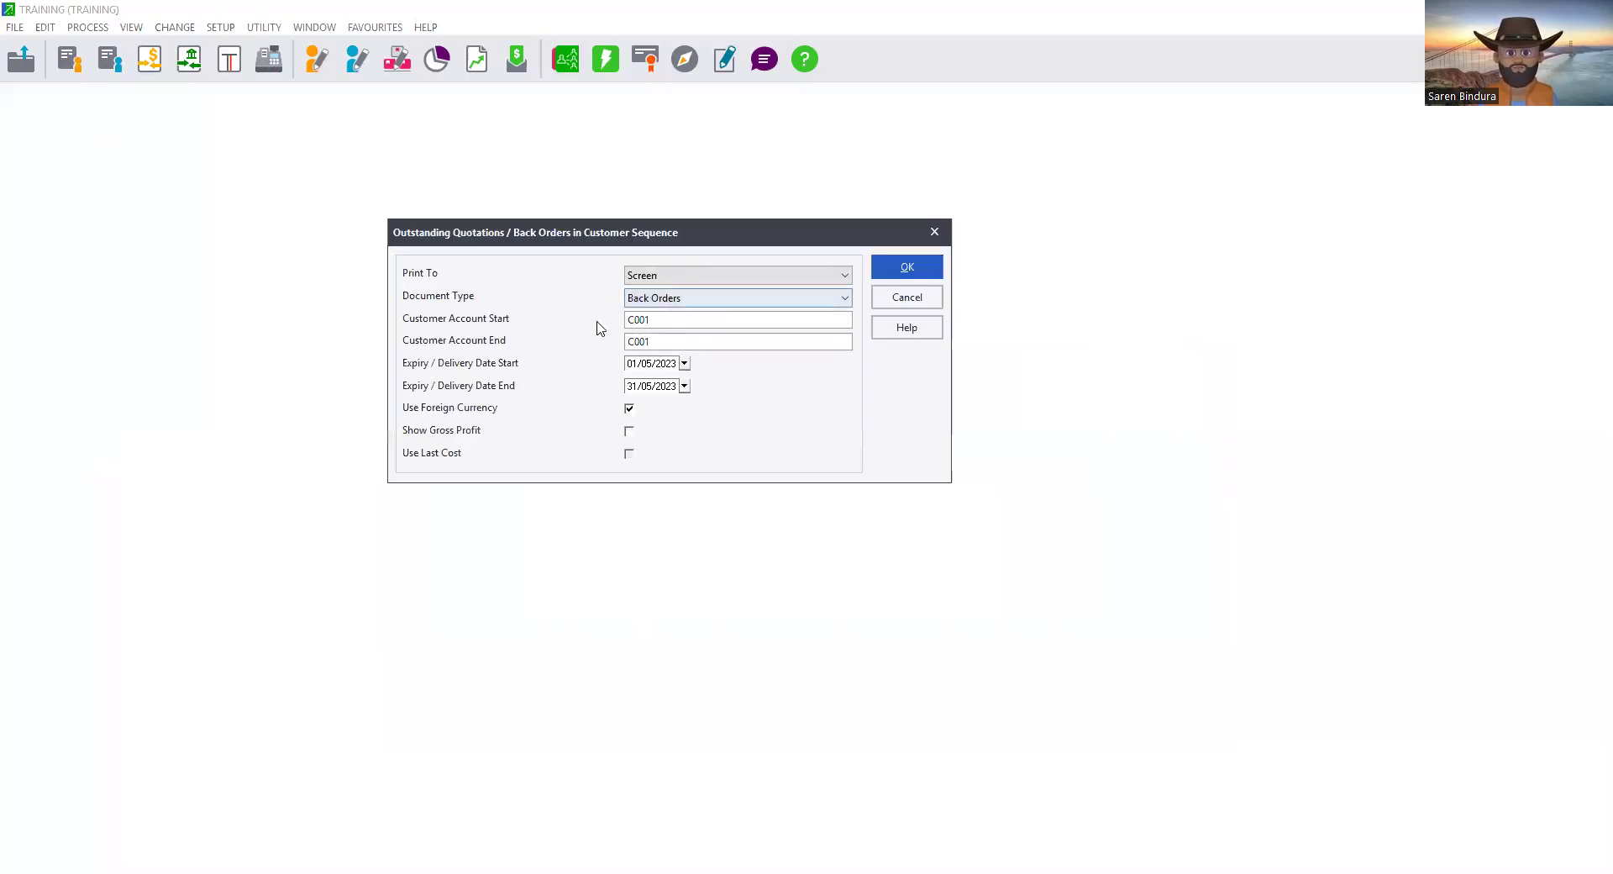
click(667, 340)
click(667, 364)
click(665, 383)
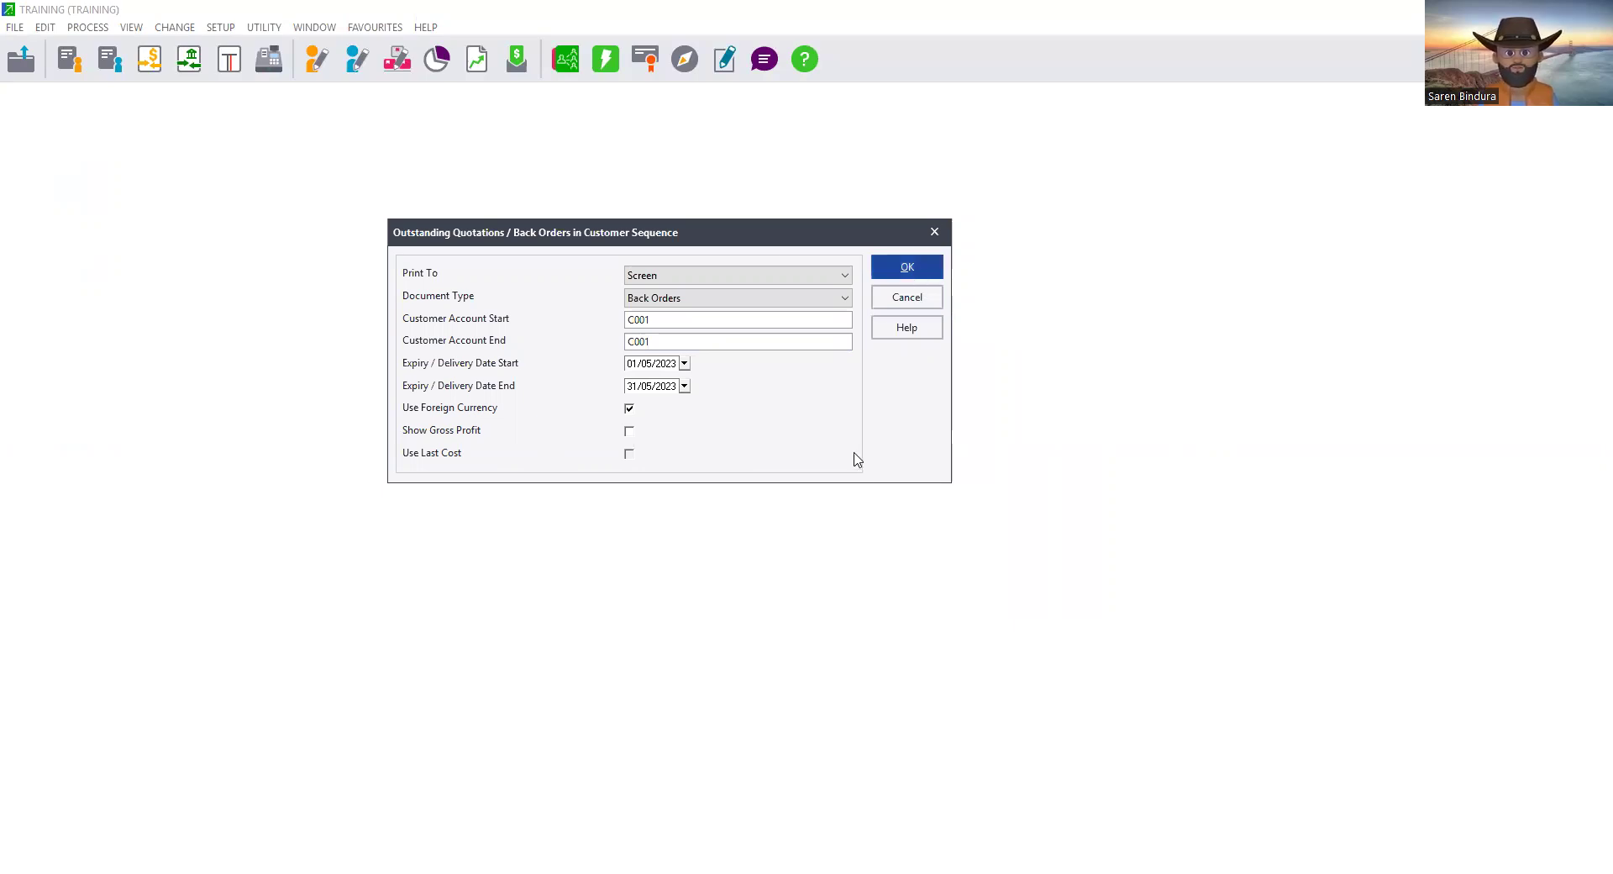
key(Return)
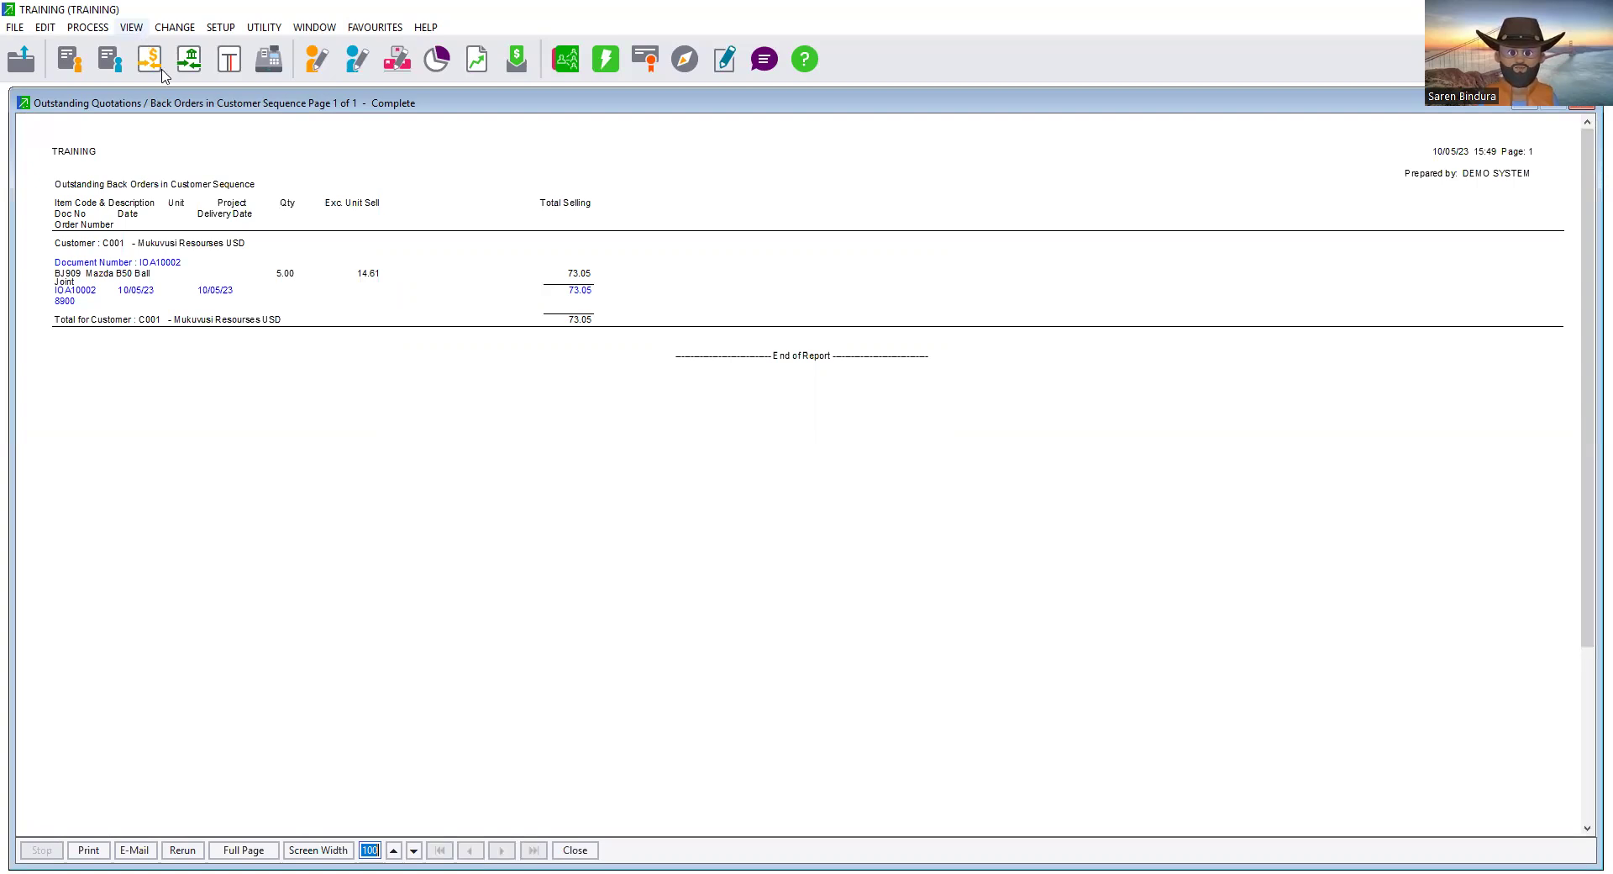
Step: Display the detailed ledger for Mukuvusi Resourses USD on screen for May (01/05/23 to 31/05/23), and close the open reports
click(137, 29)
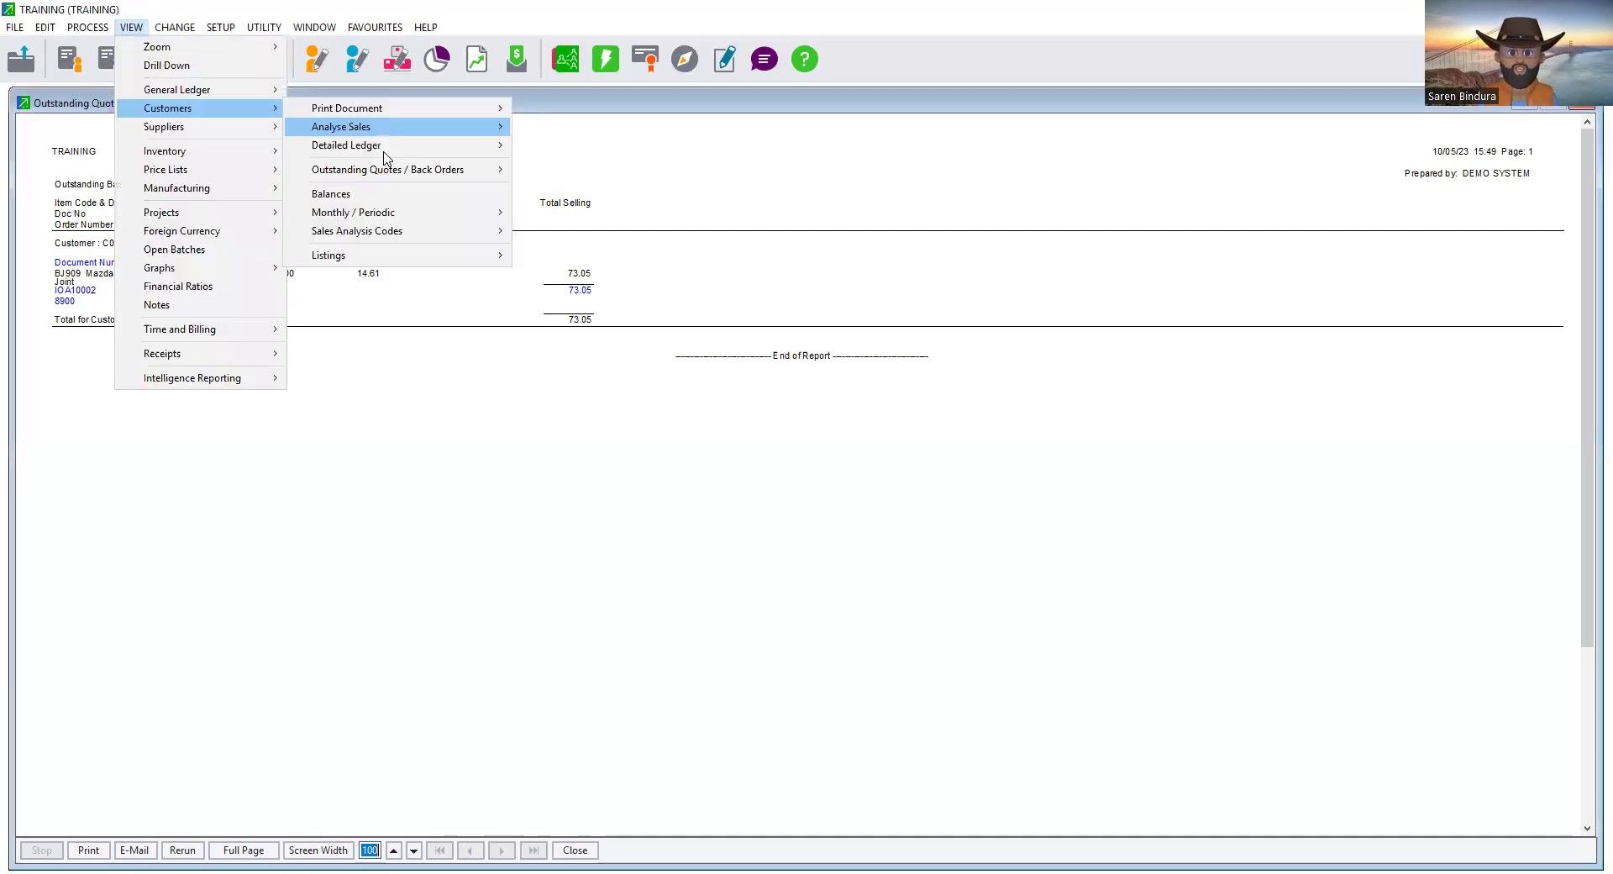
click(557, 327)
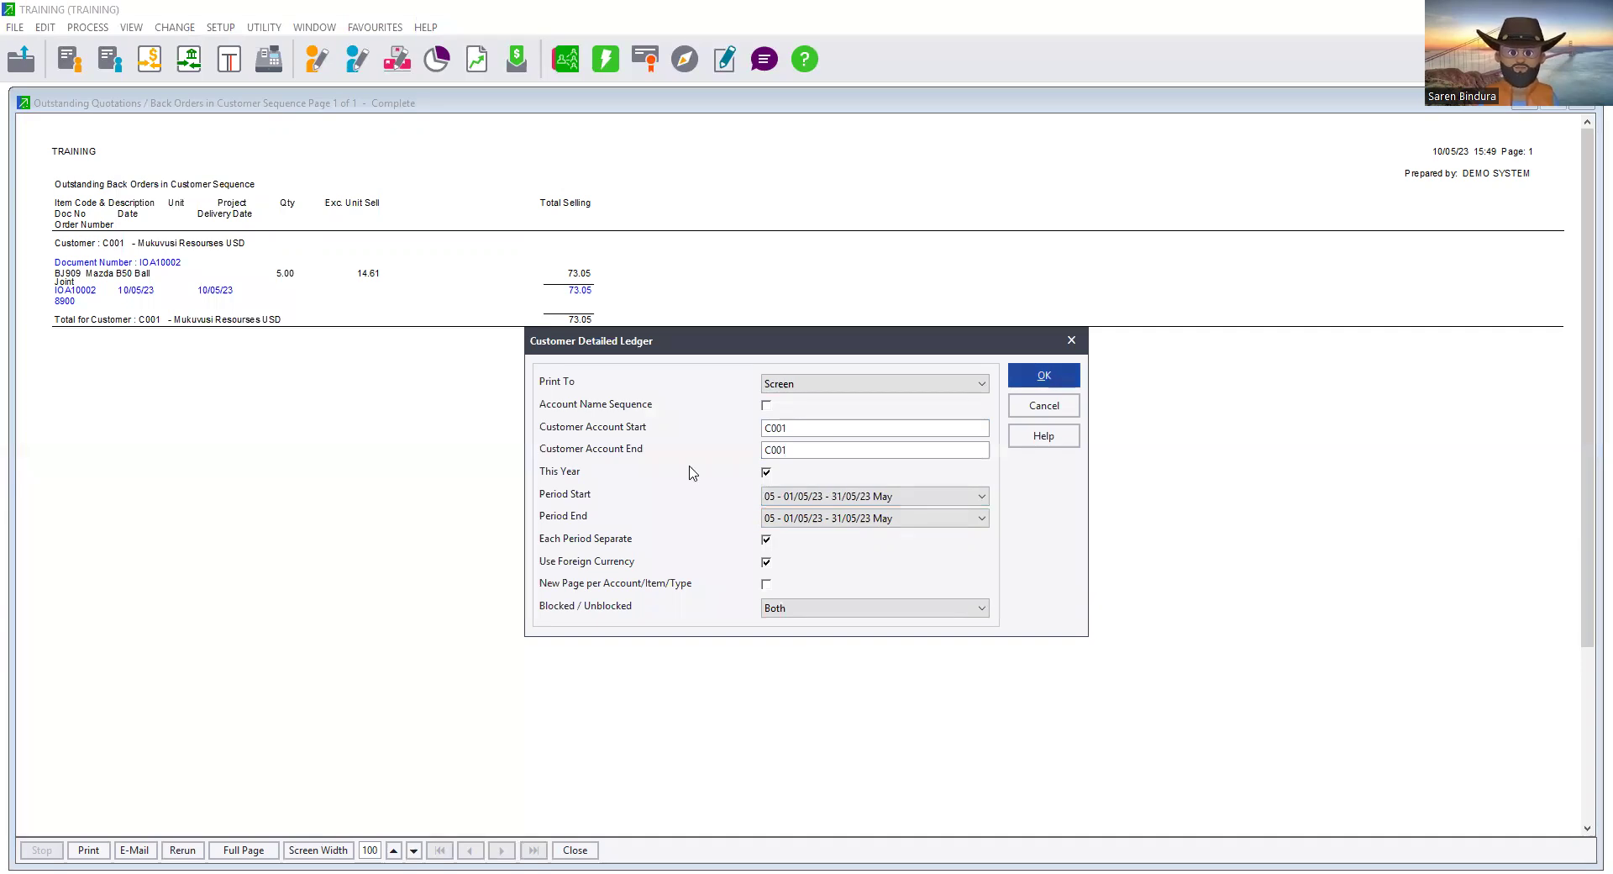
key(Return)
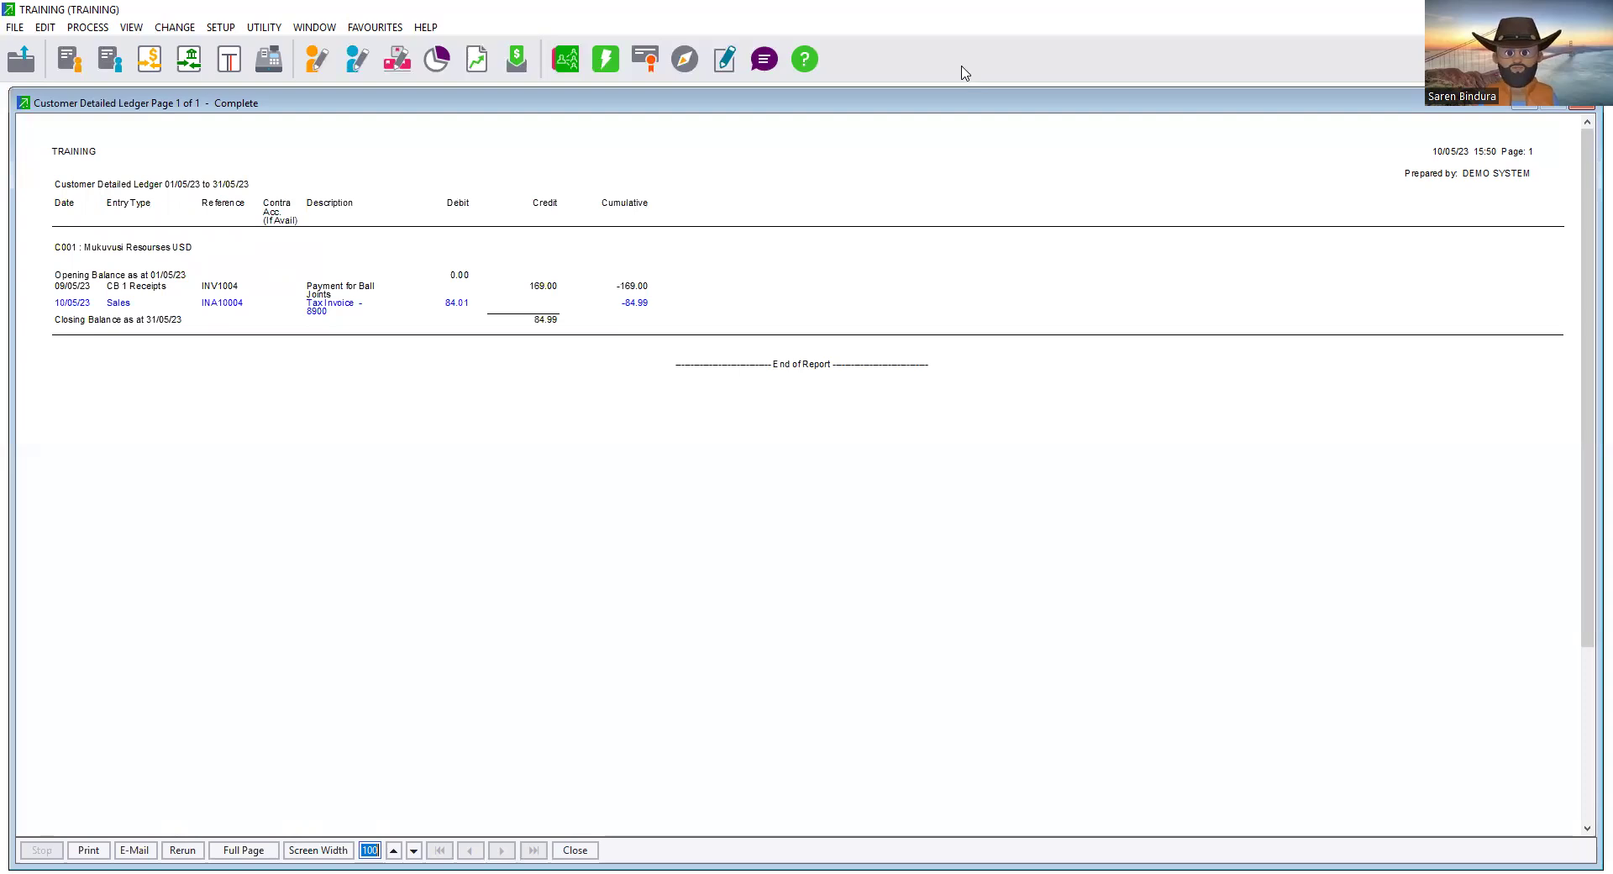
drag(937, 104, 959, 168)
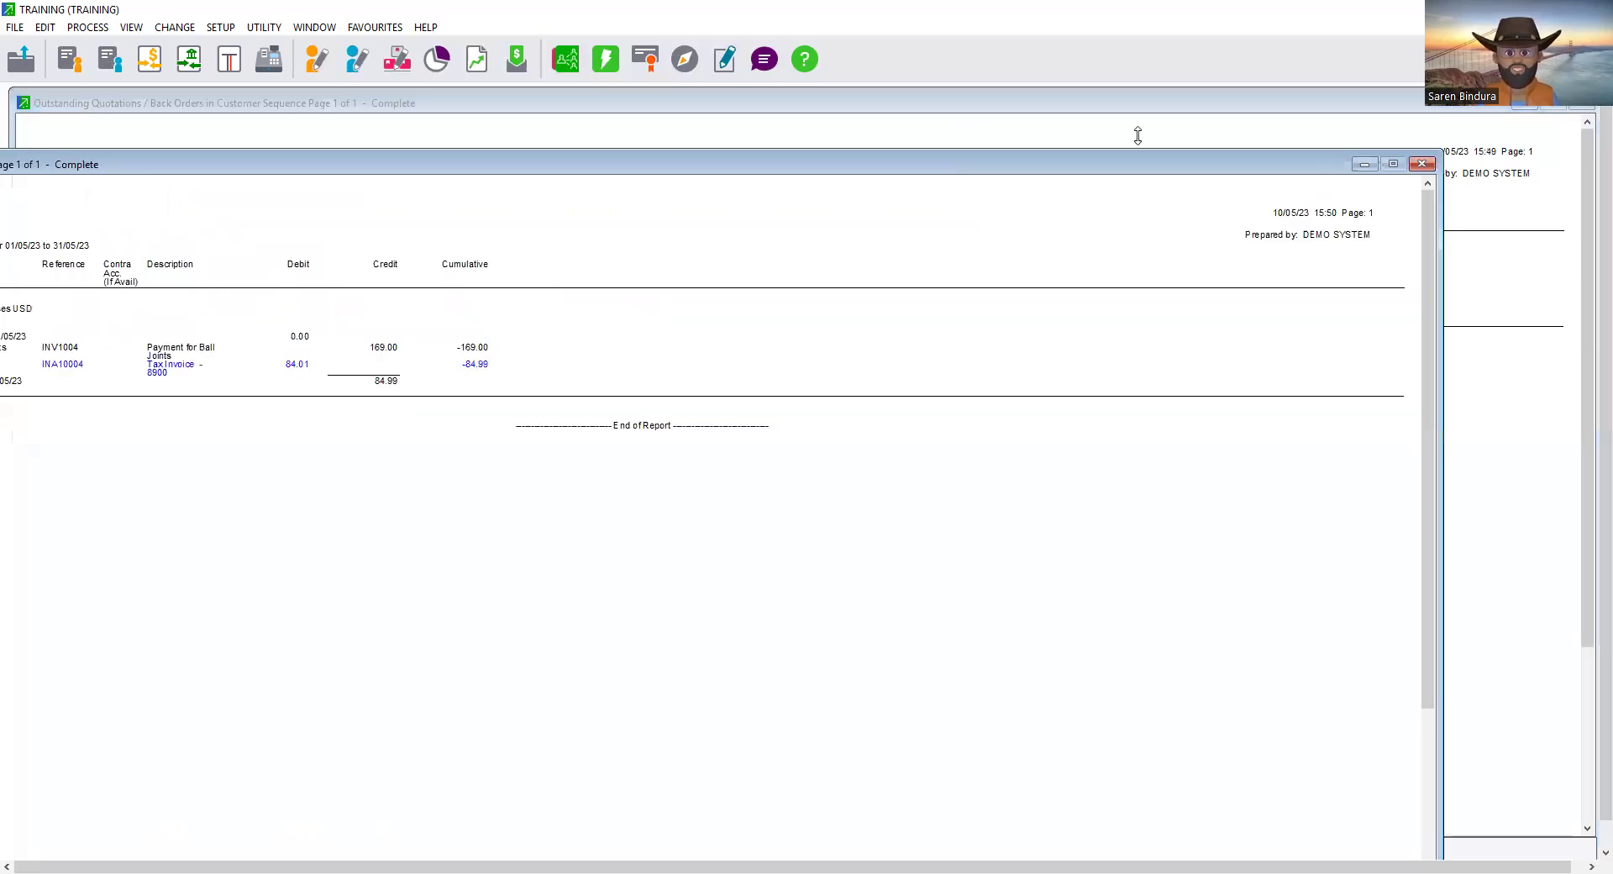
click(1241, 151)
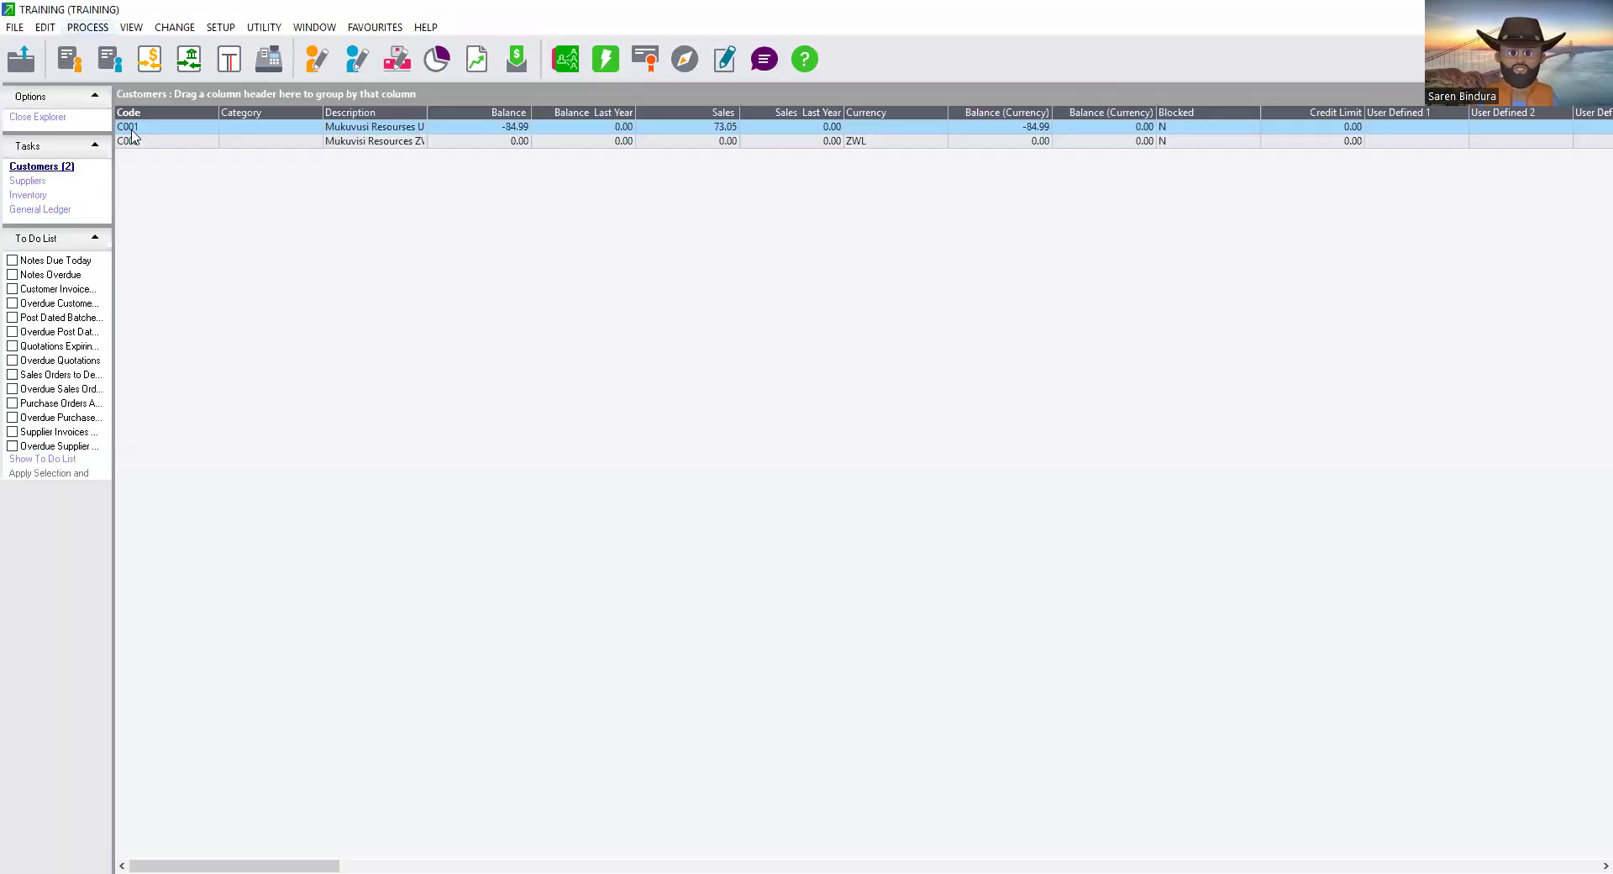
Step: Start a new customer tax invoice for Mukuvusi Resourses USD
click(88, 27)
click(159, 124)
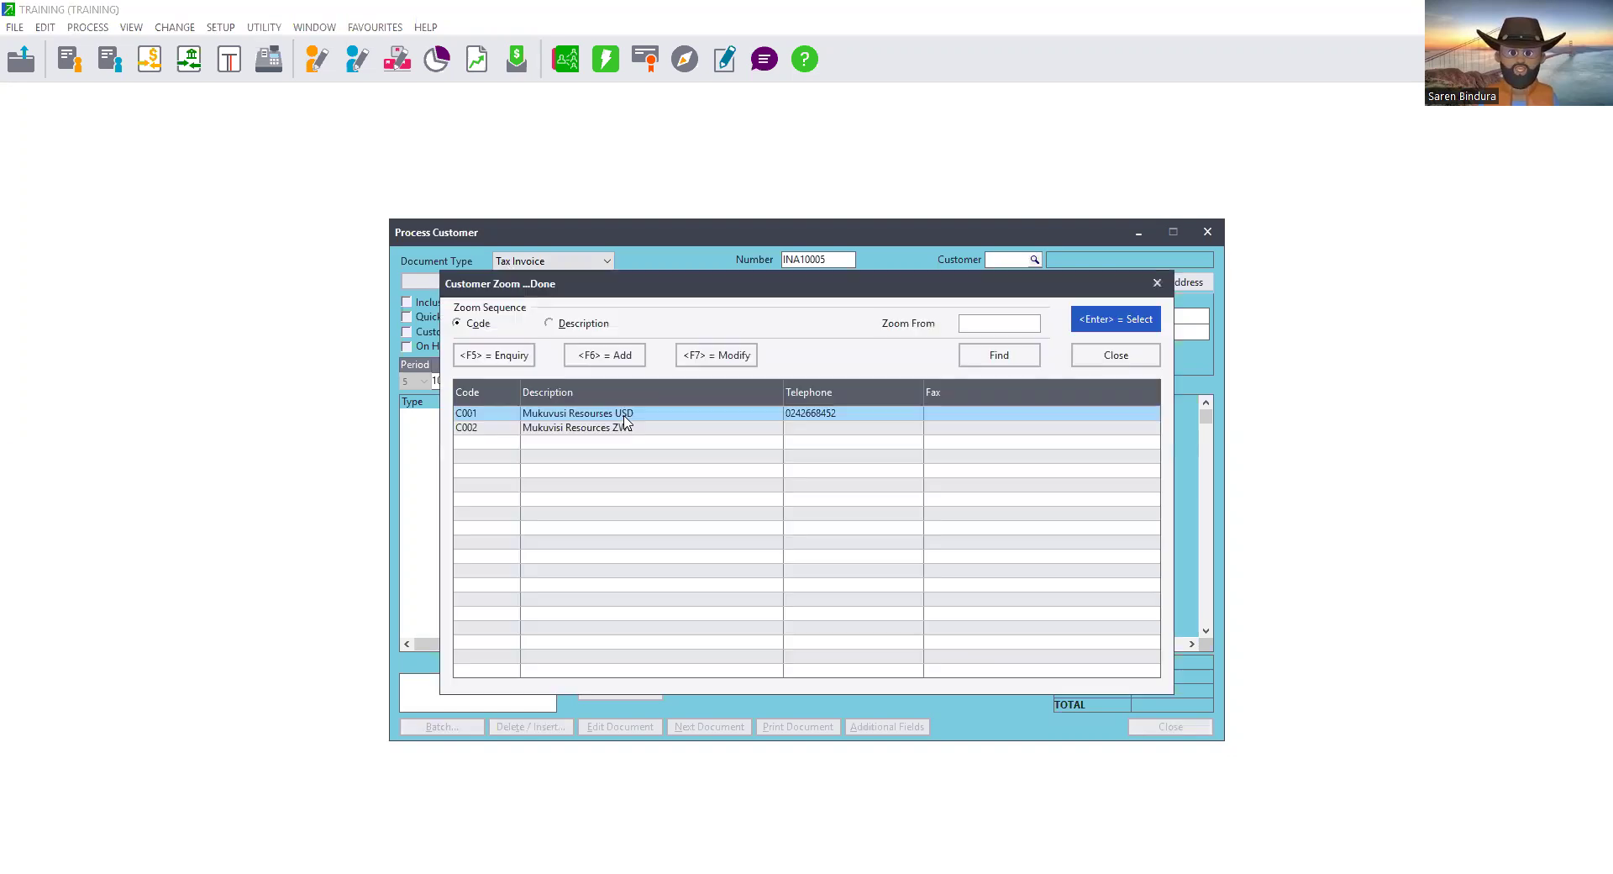
double_click(623, 416)
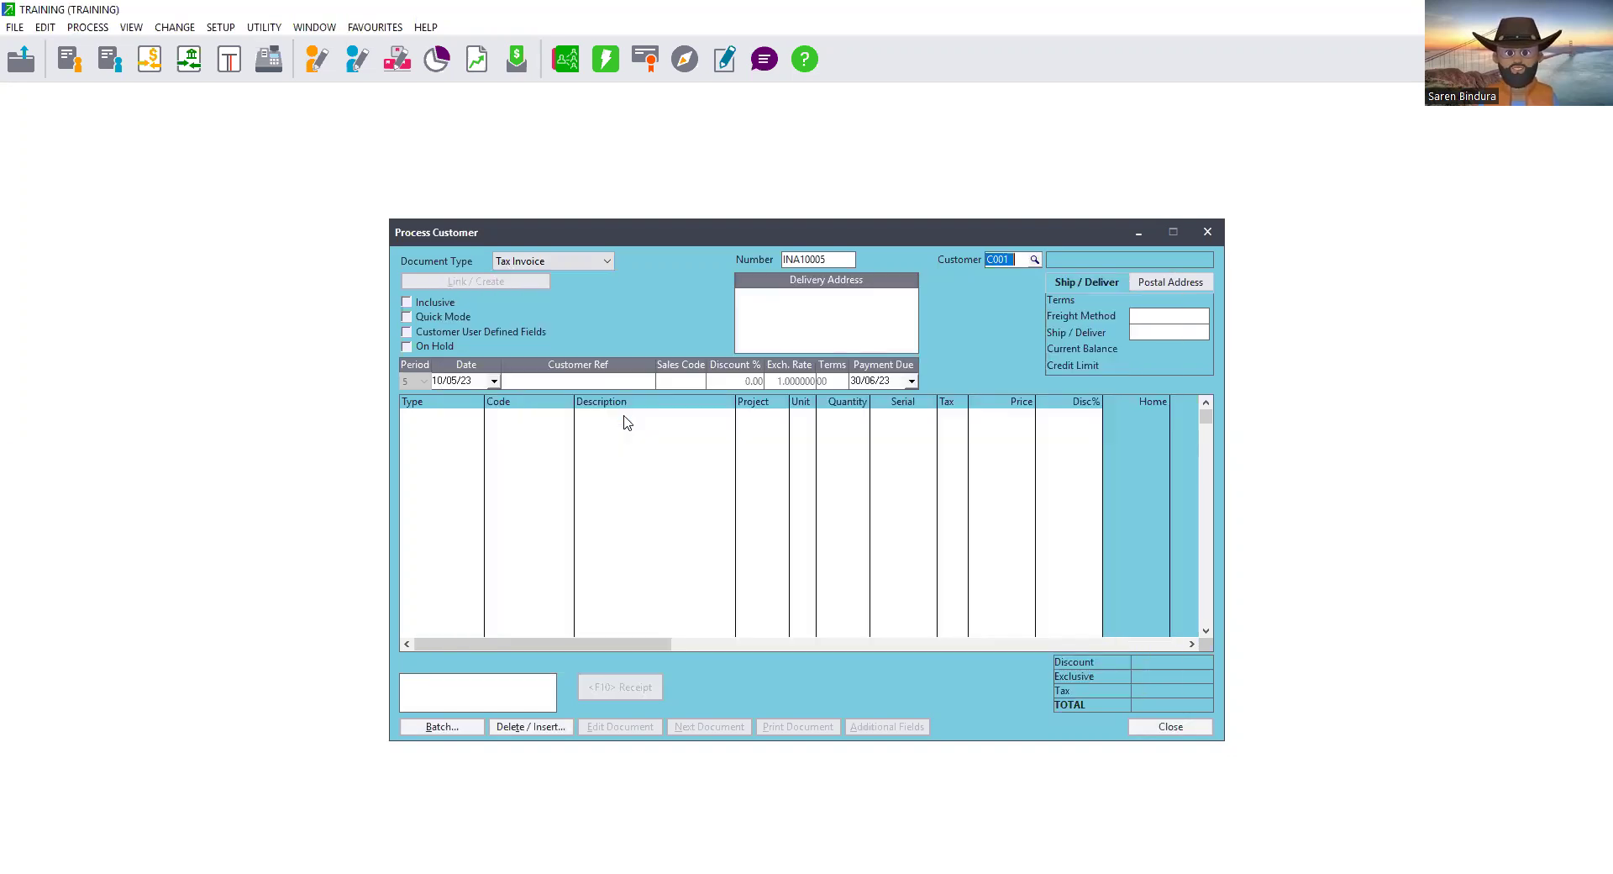
key(BackSpace)
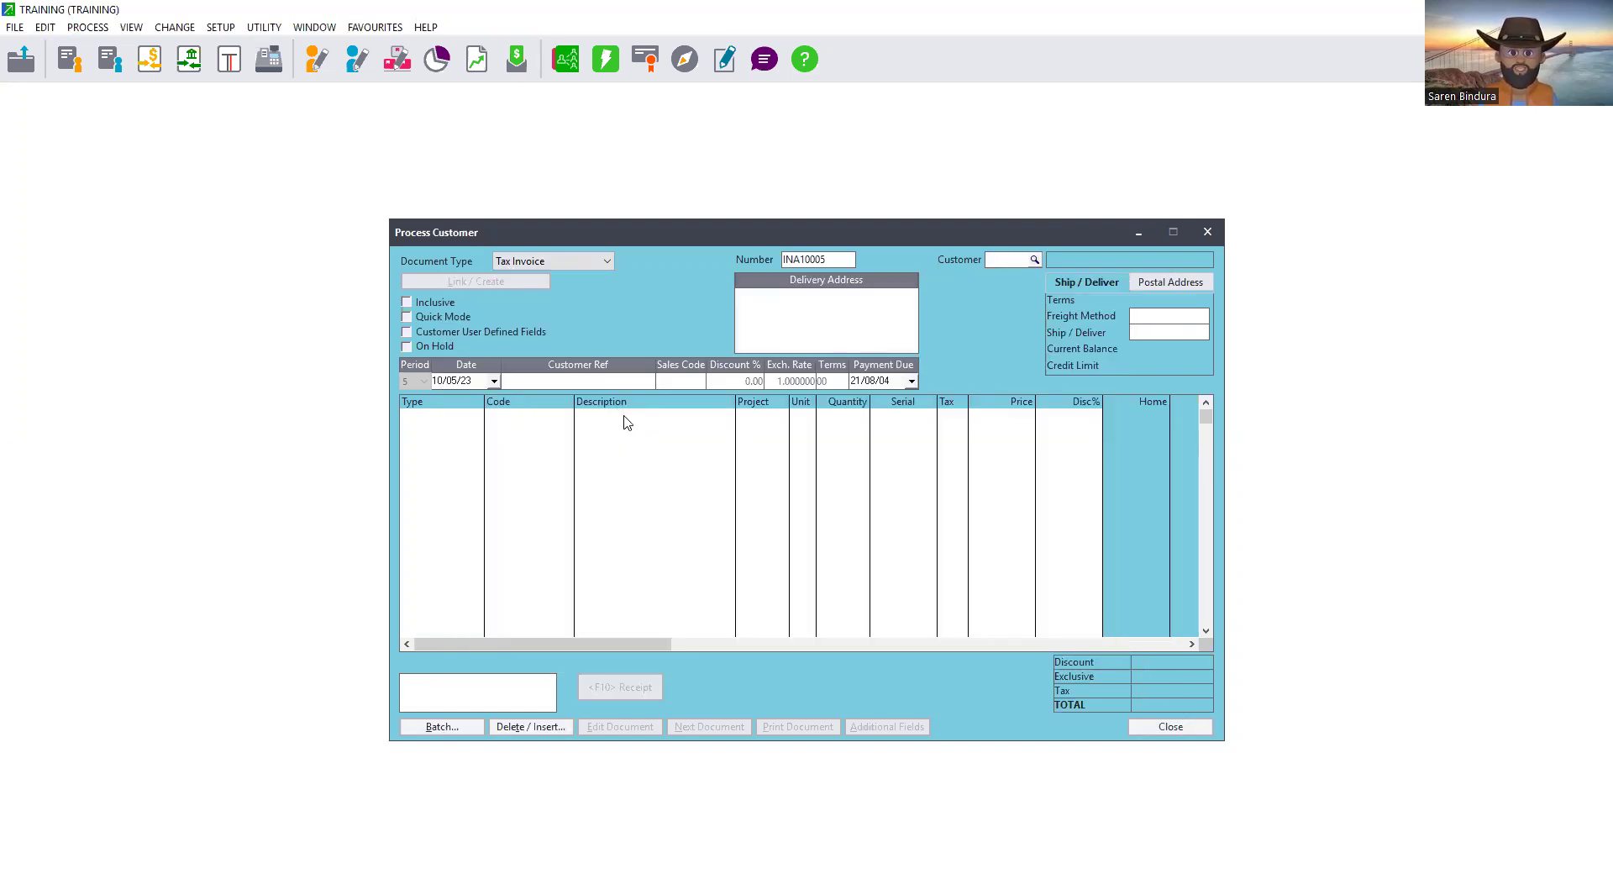
text(C001)
key(Tab)
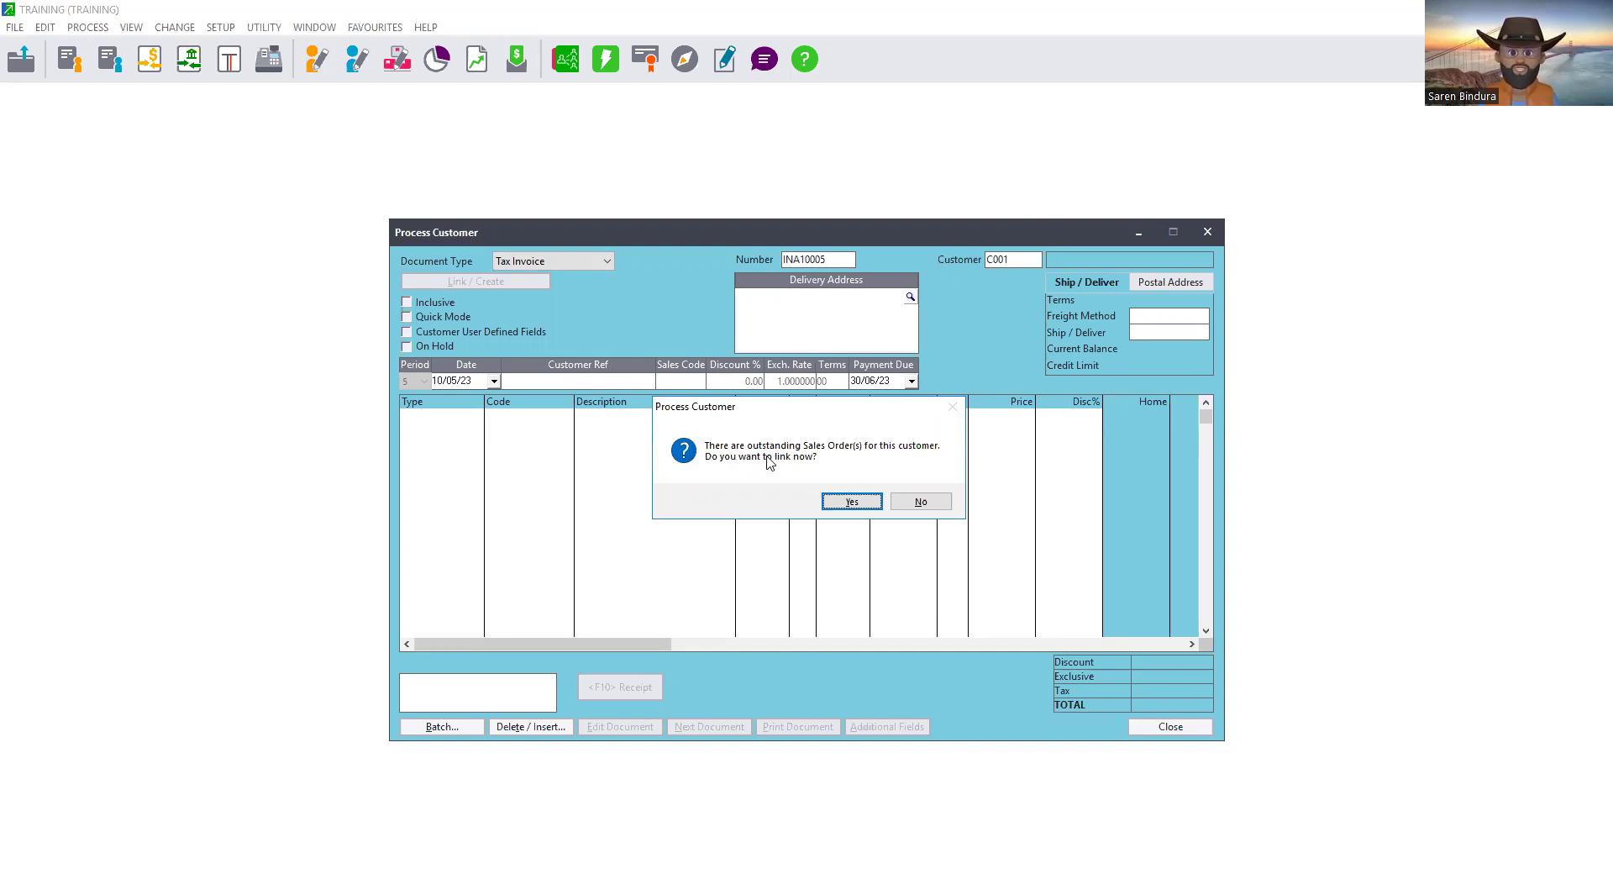
Step: Link the invoice to the outstanding sales order for 5 Mazda B50 ball joints, deleting only used lines from the original document
click(852, 501)
click(826, 283)
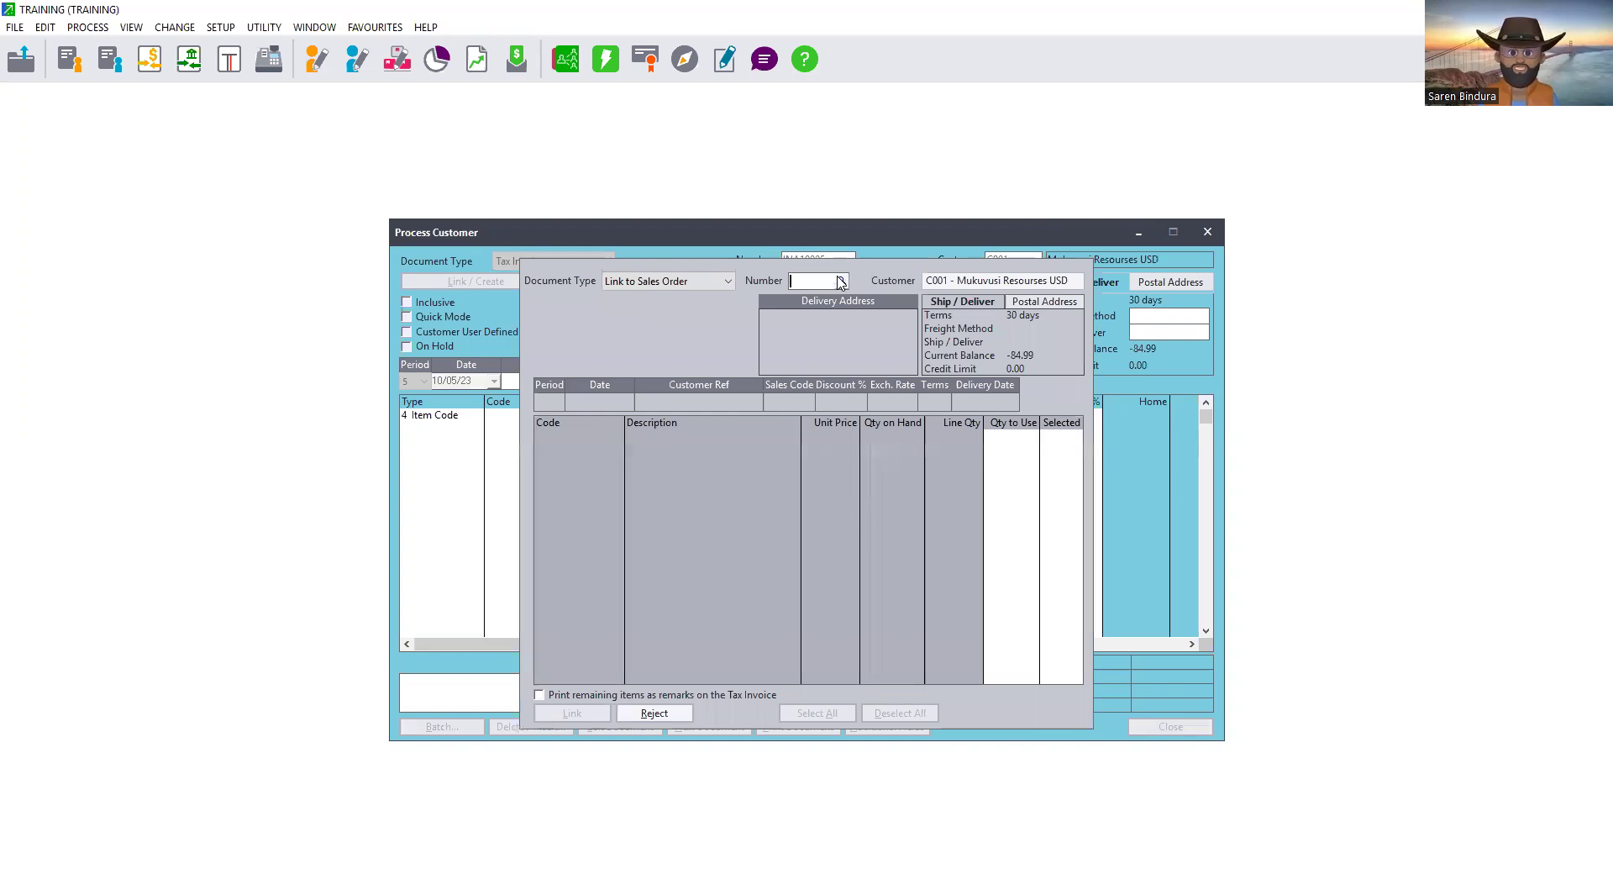
key(Return)
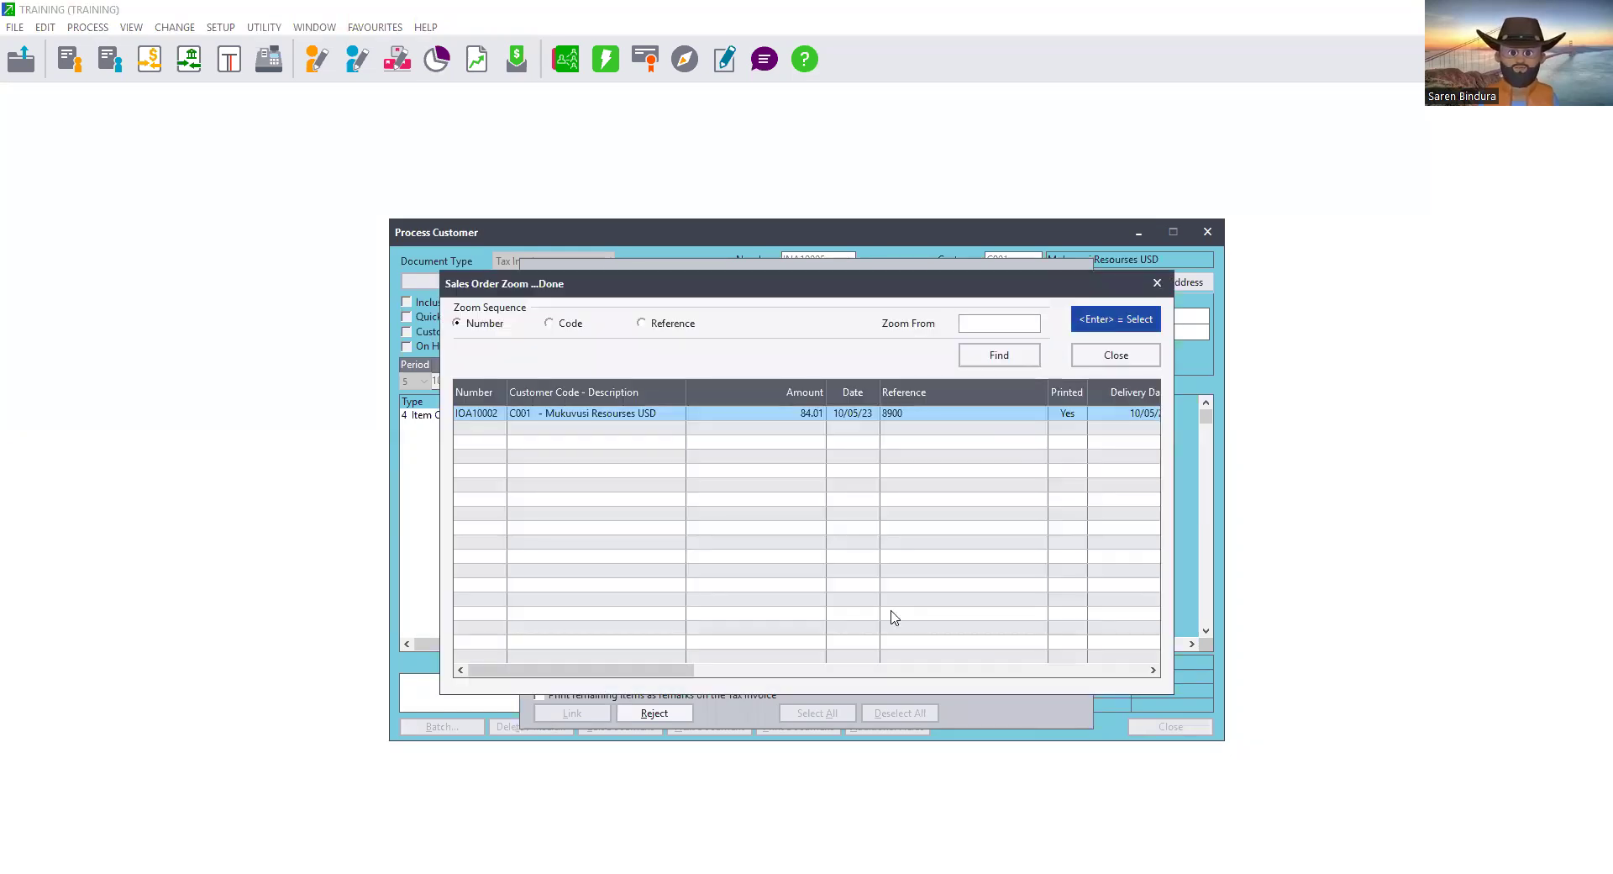
key(Return)
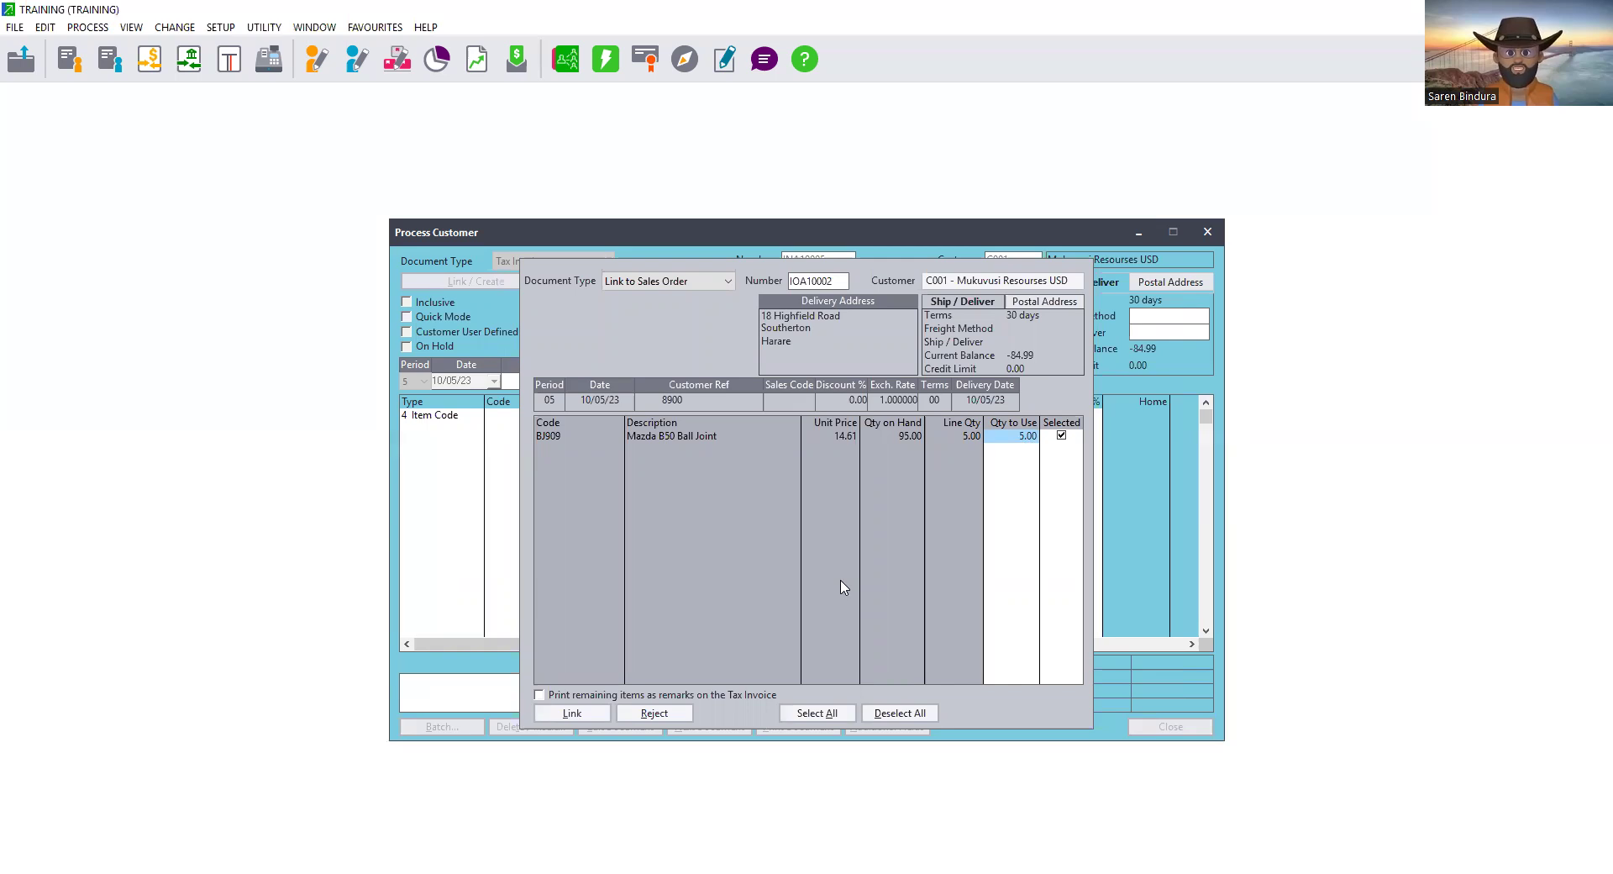
click(568, 716)
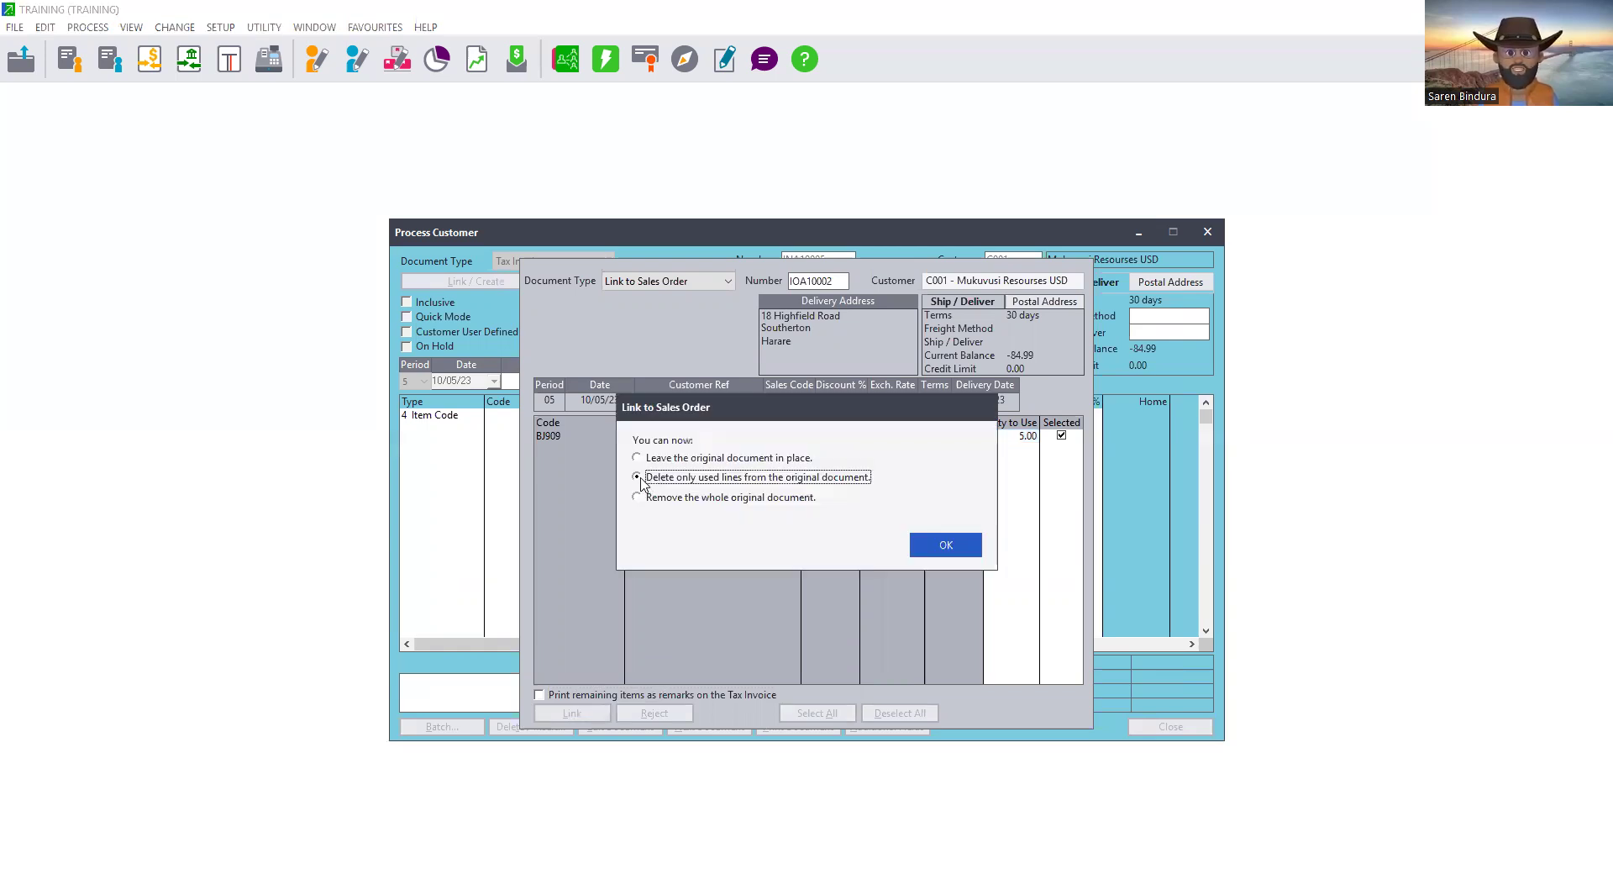
click(928, 546)
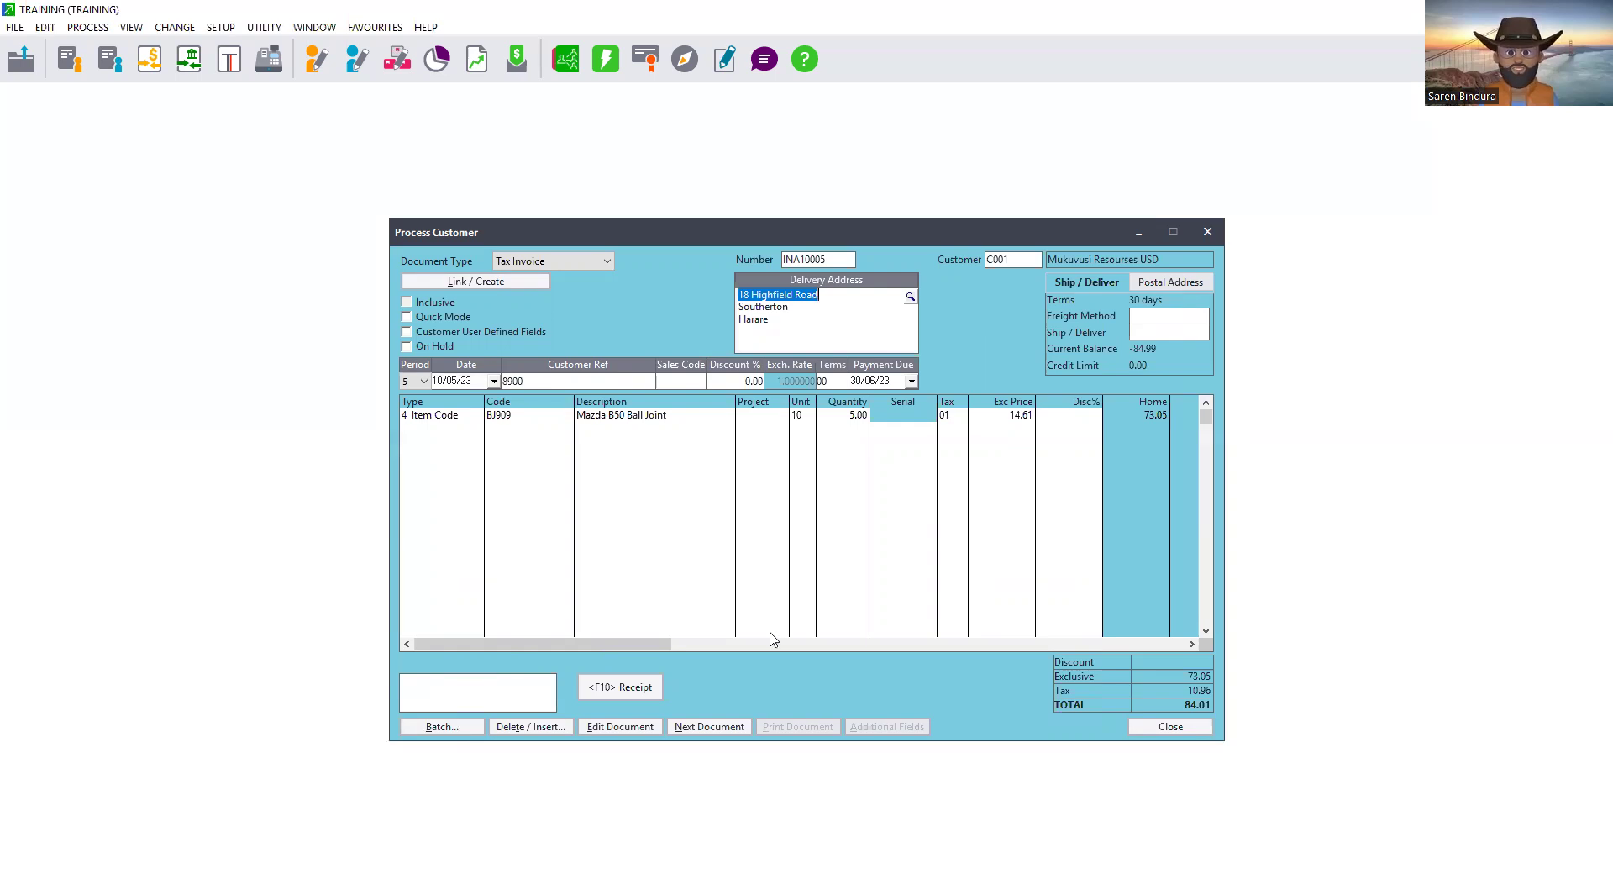
Step: Print the invoice while keeping its reused customer reference, update the batch without a backup, and close customer processing
click(710, 445)
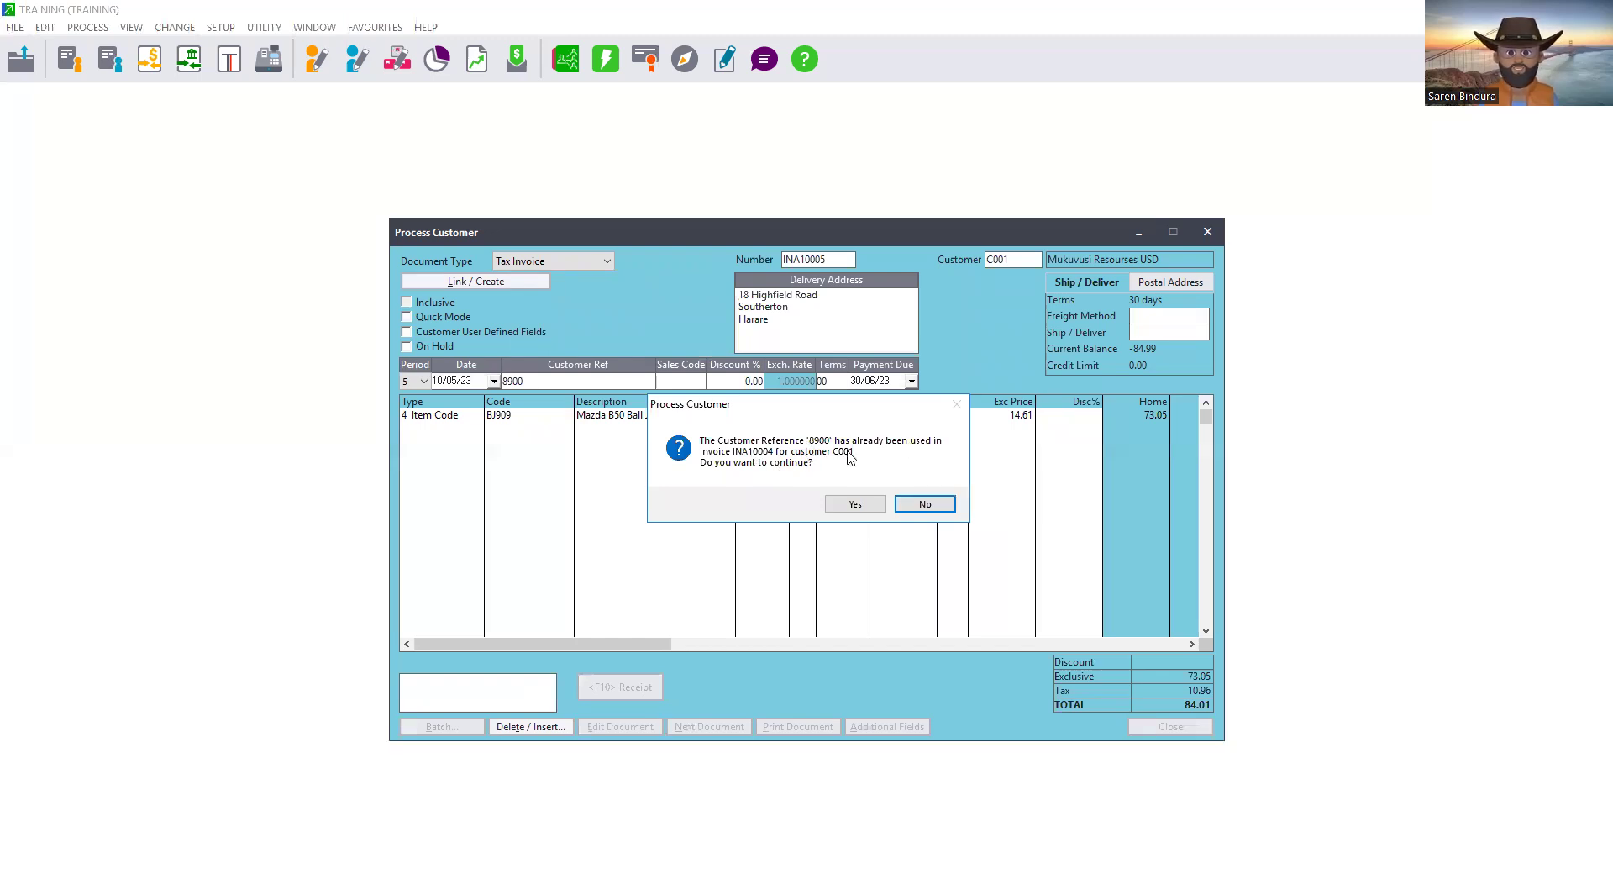
click(840, 507)
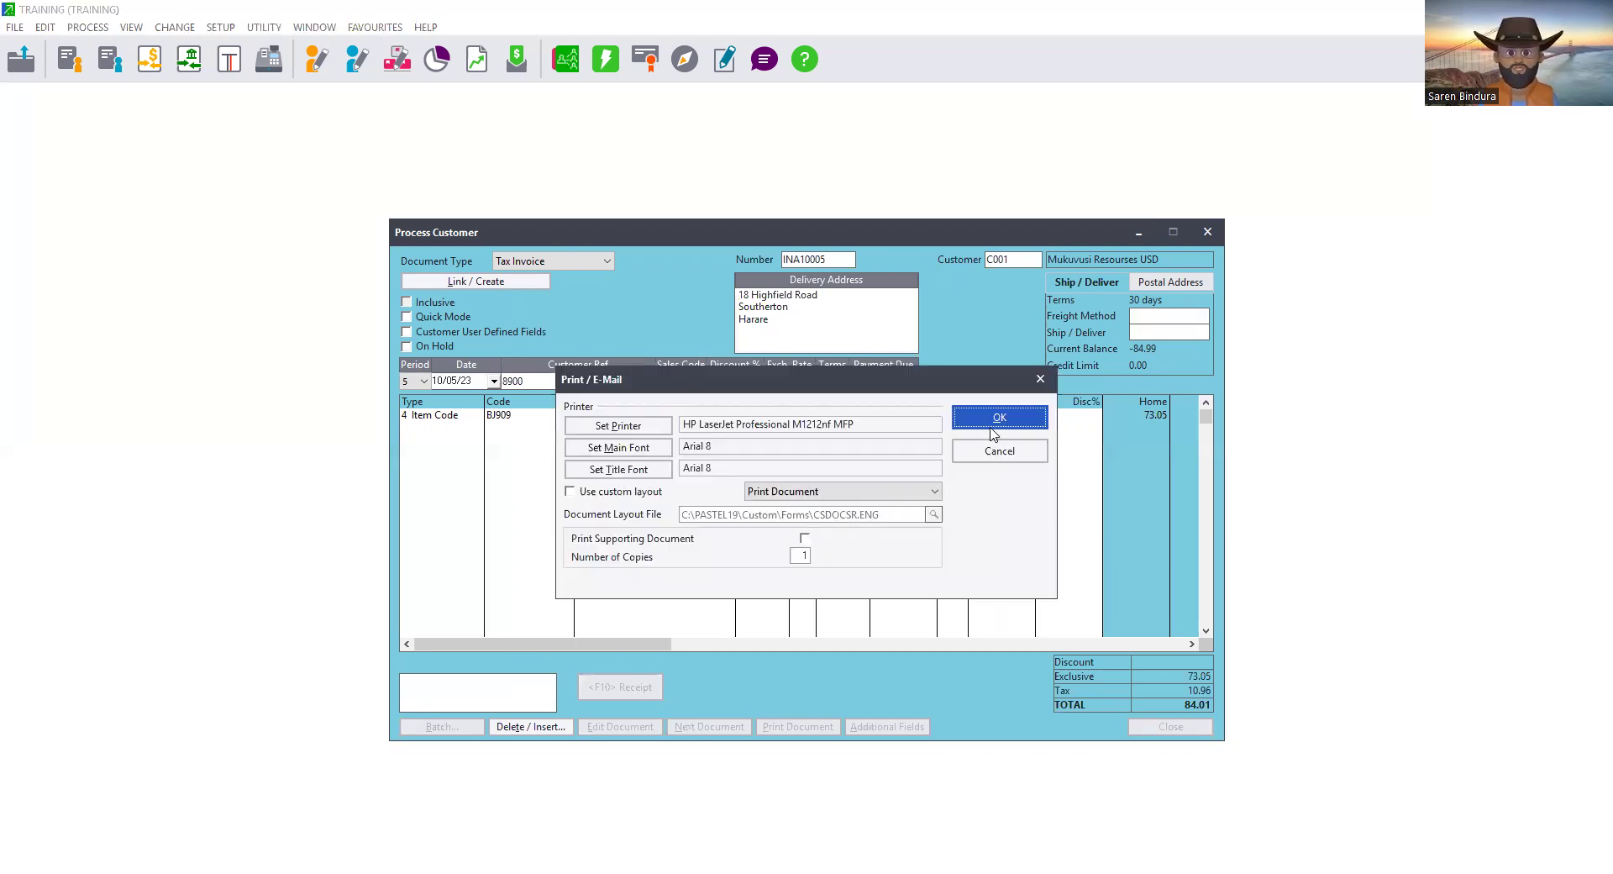
click(988, 424)
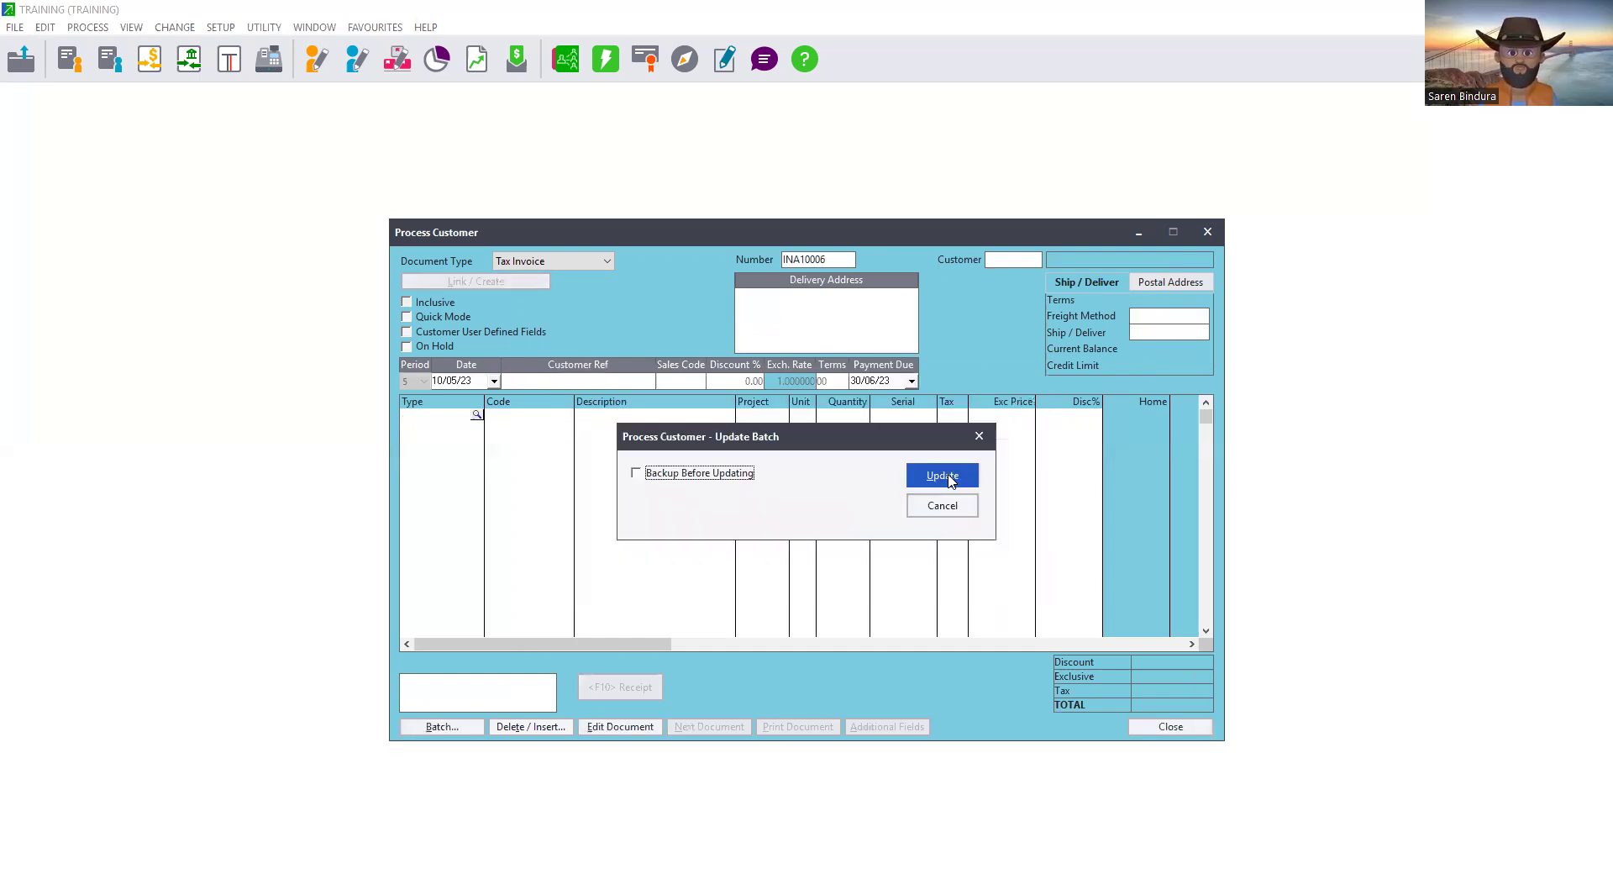
click(950, 480)
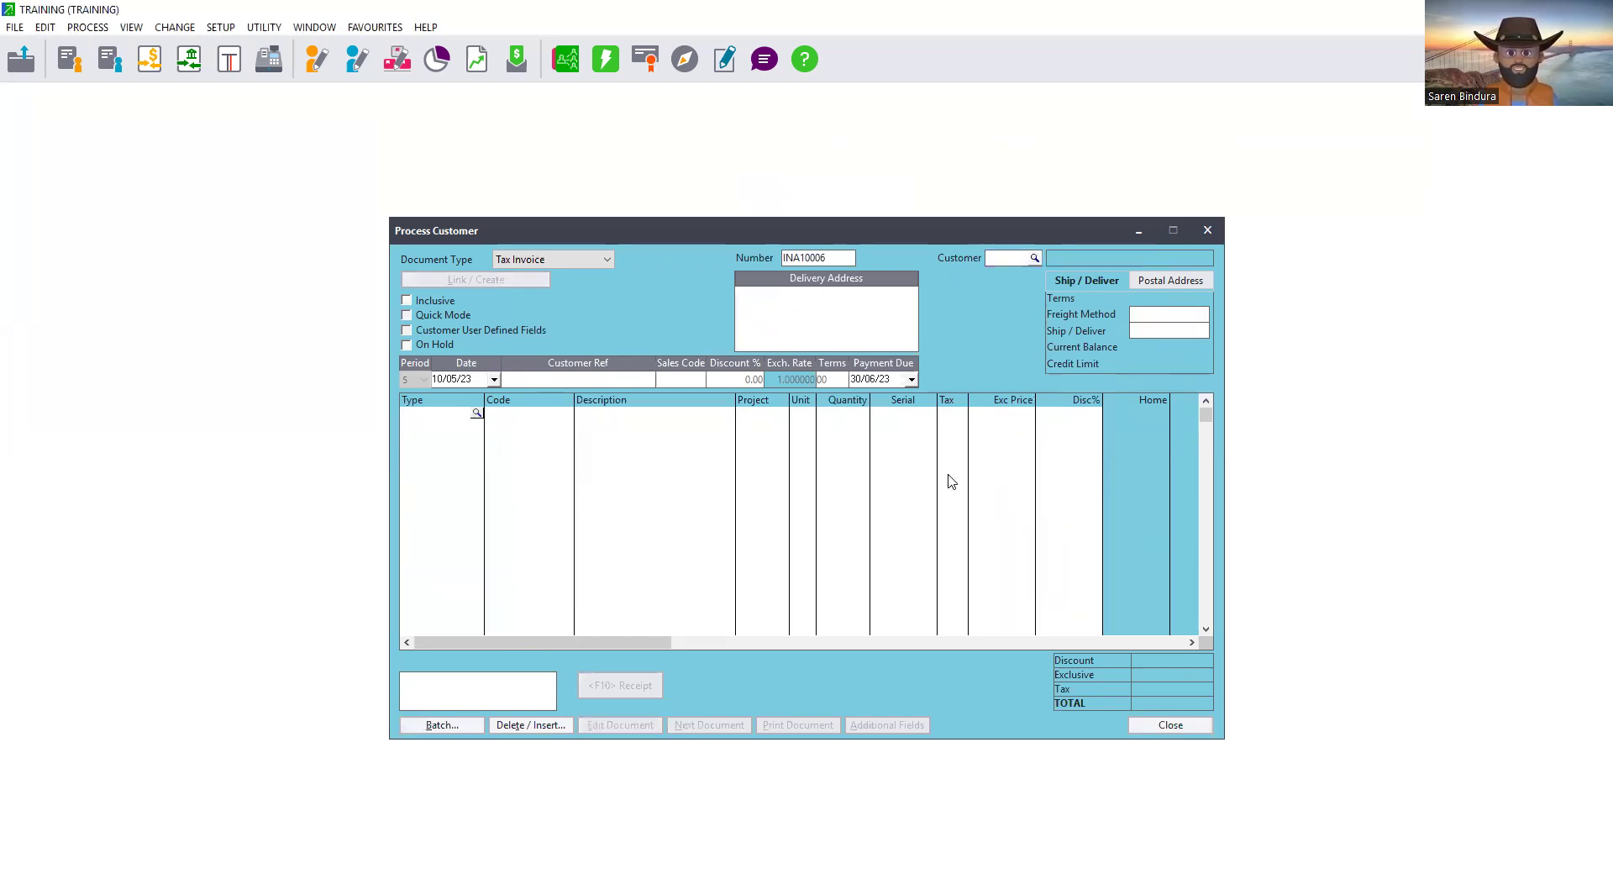
click(1174, 726)
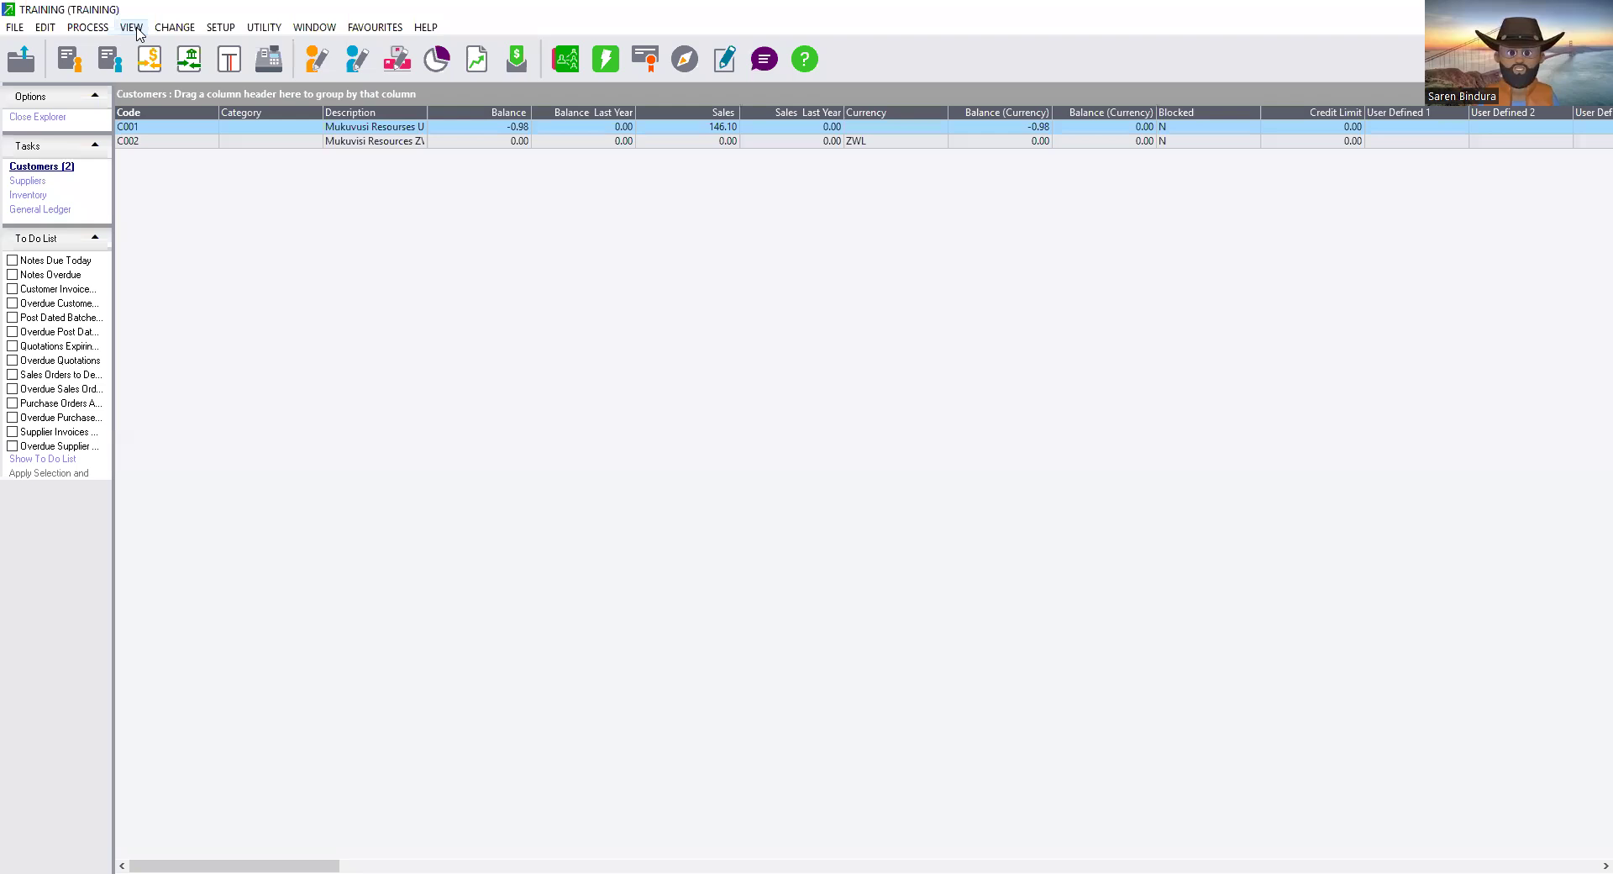
Step: Check outstanding back orders by customer for Mukuvusi Resourses USD with delivery dates 01/05/2023 to 31/05/2023, and close the report
click(133, 28)
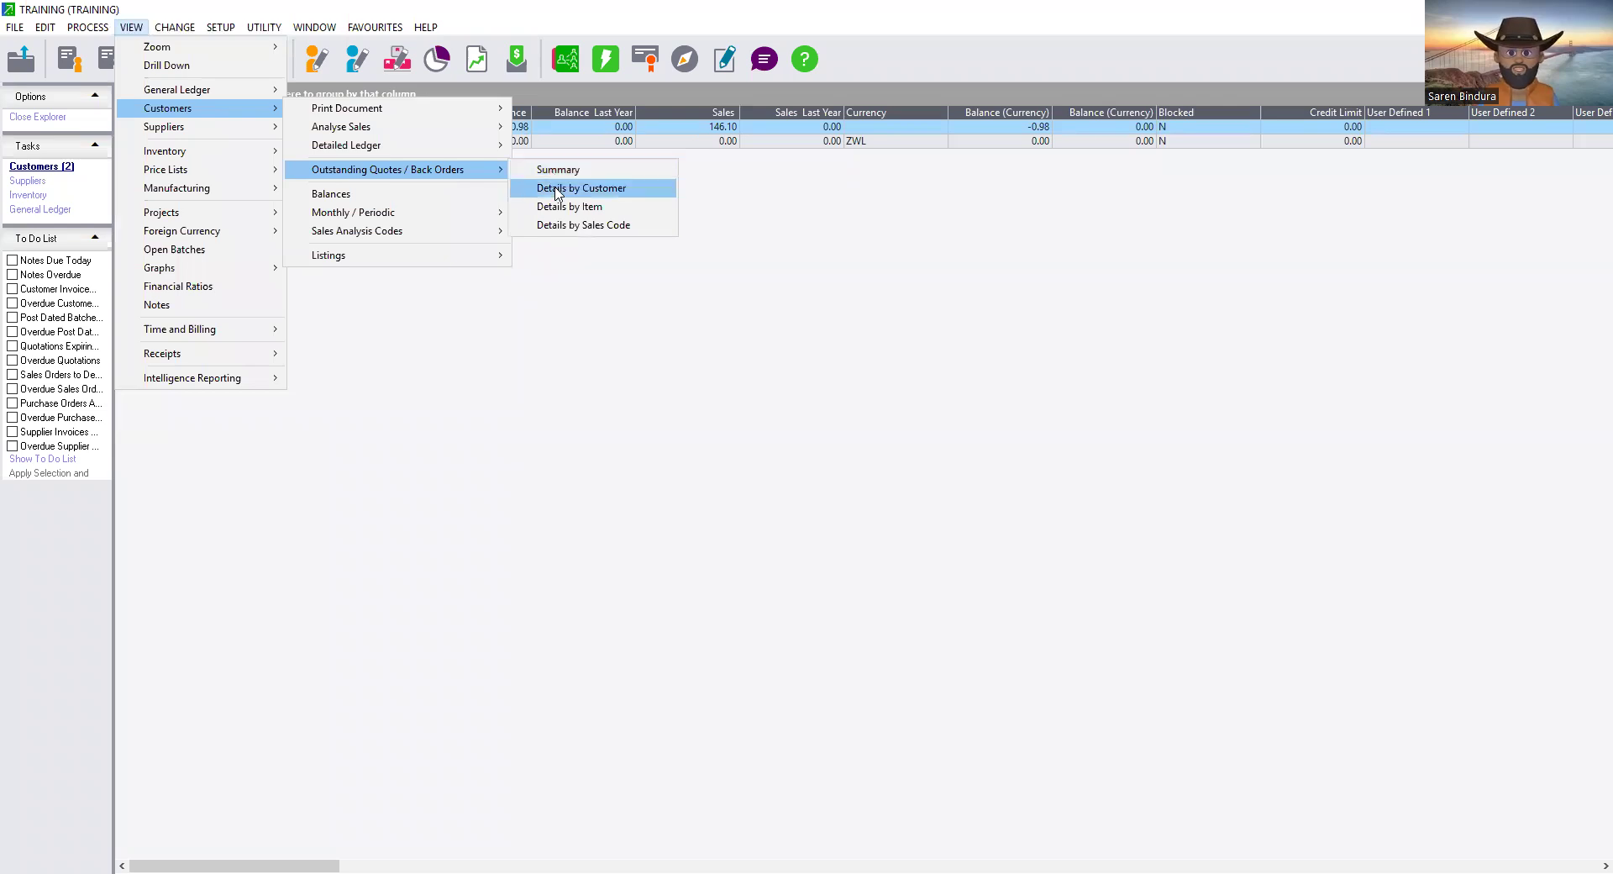
click(557, 189)
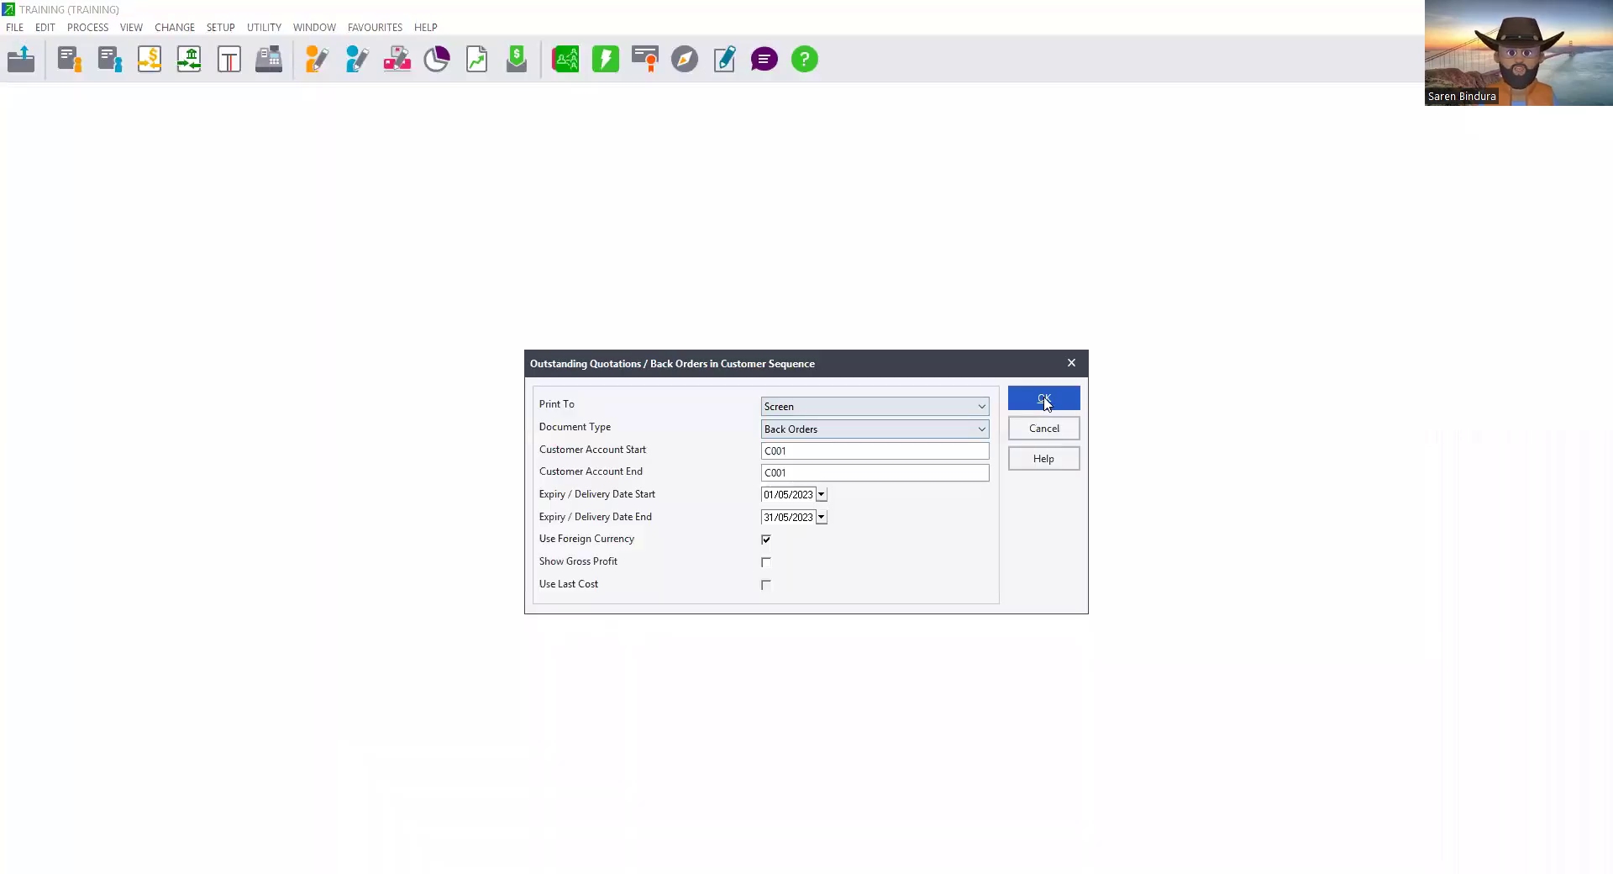
key(Return)
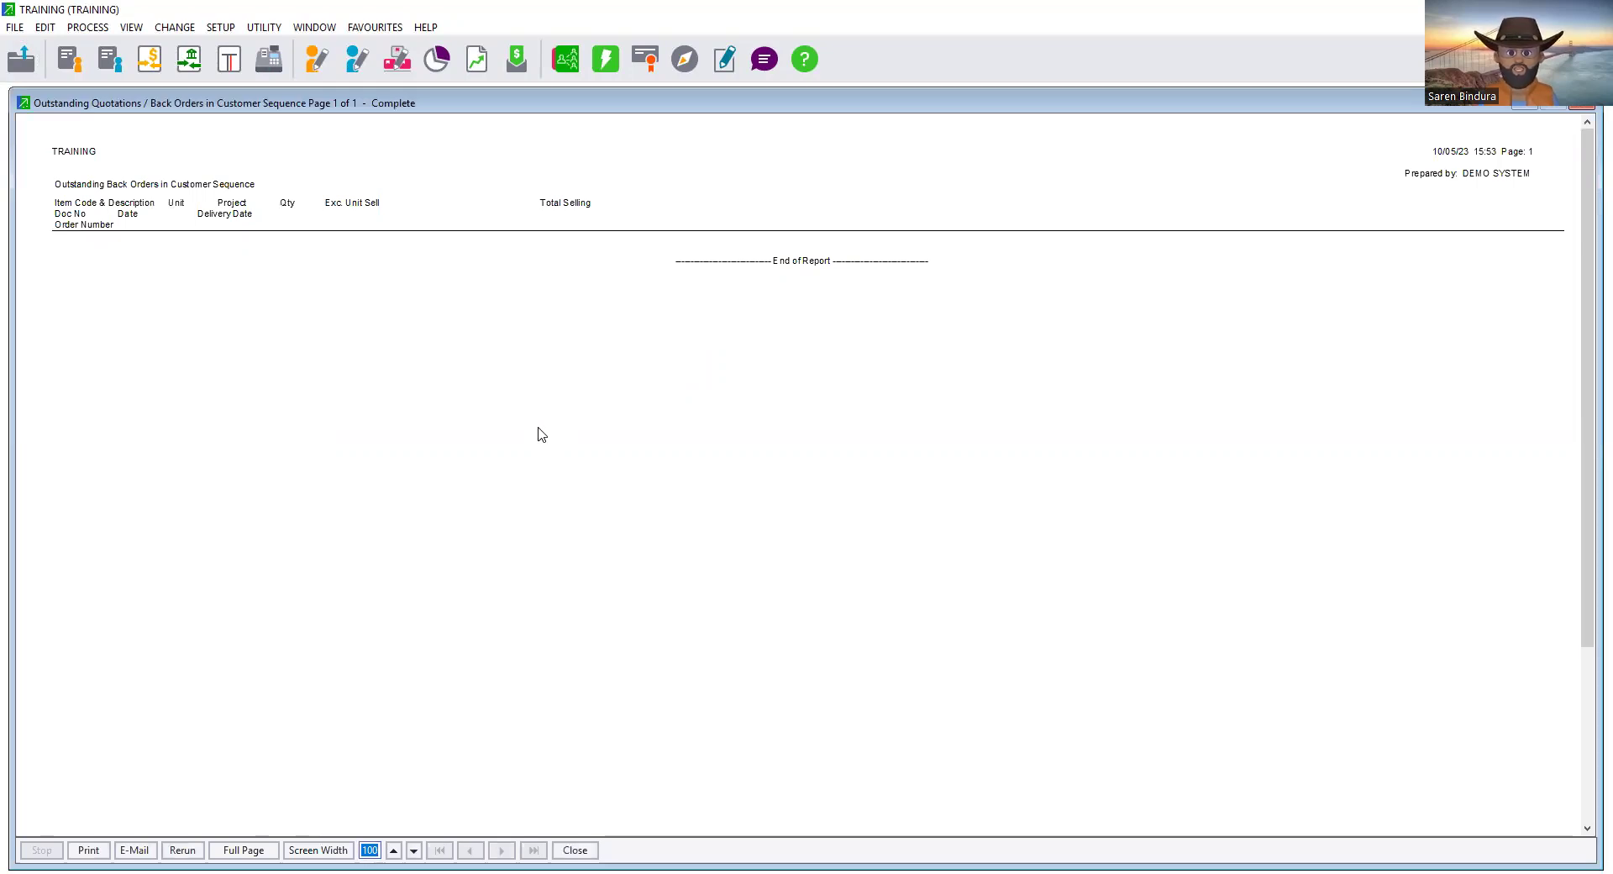
double_click(781, 112)
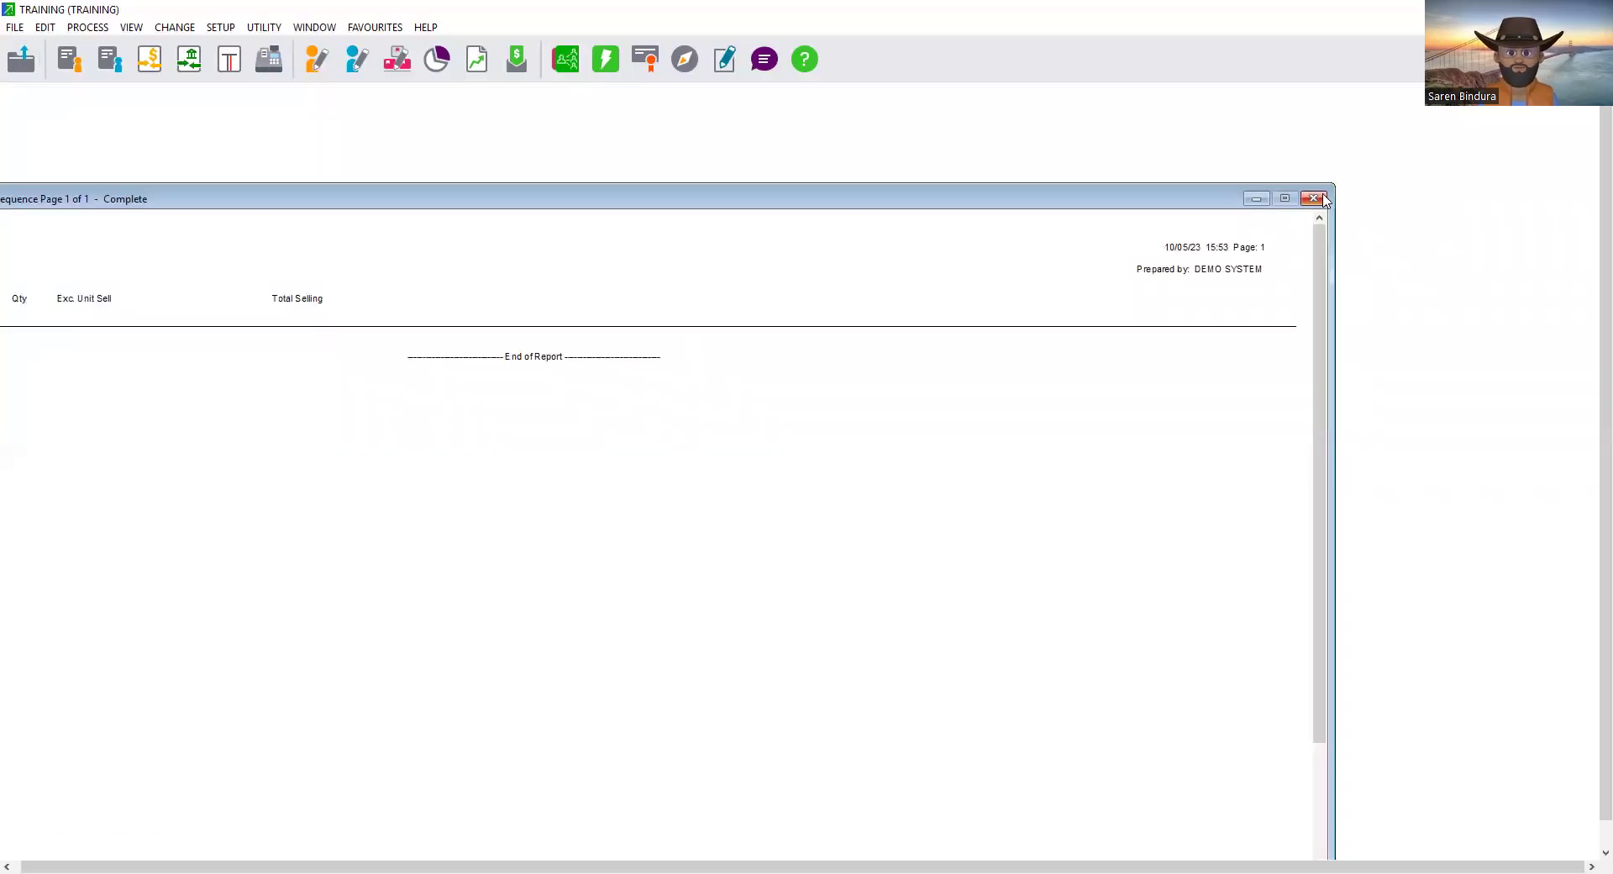
click(1323, 198)
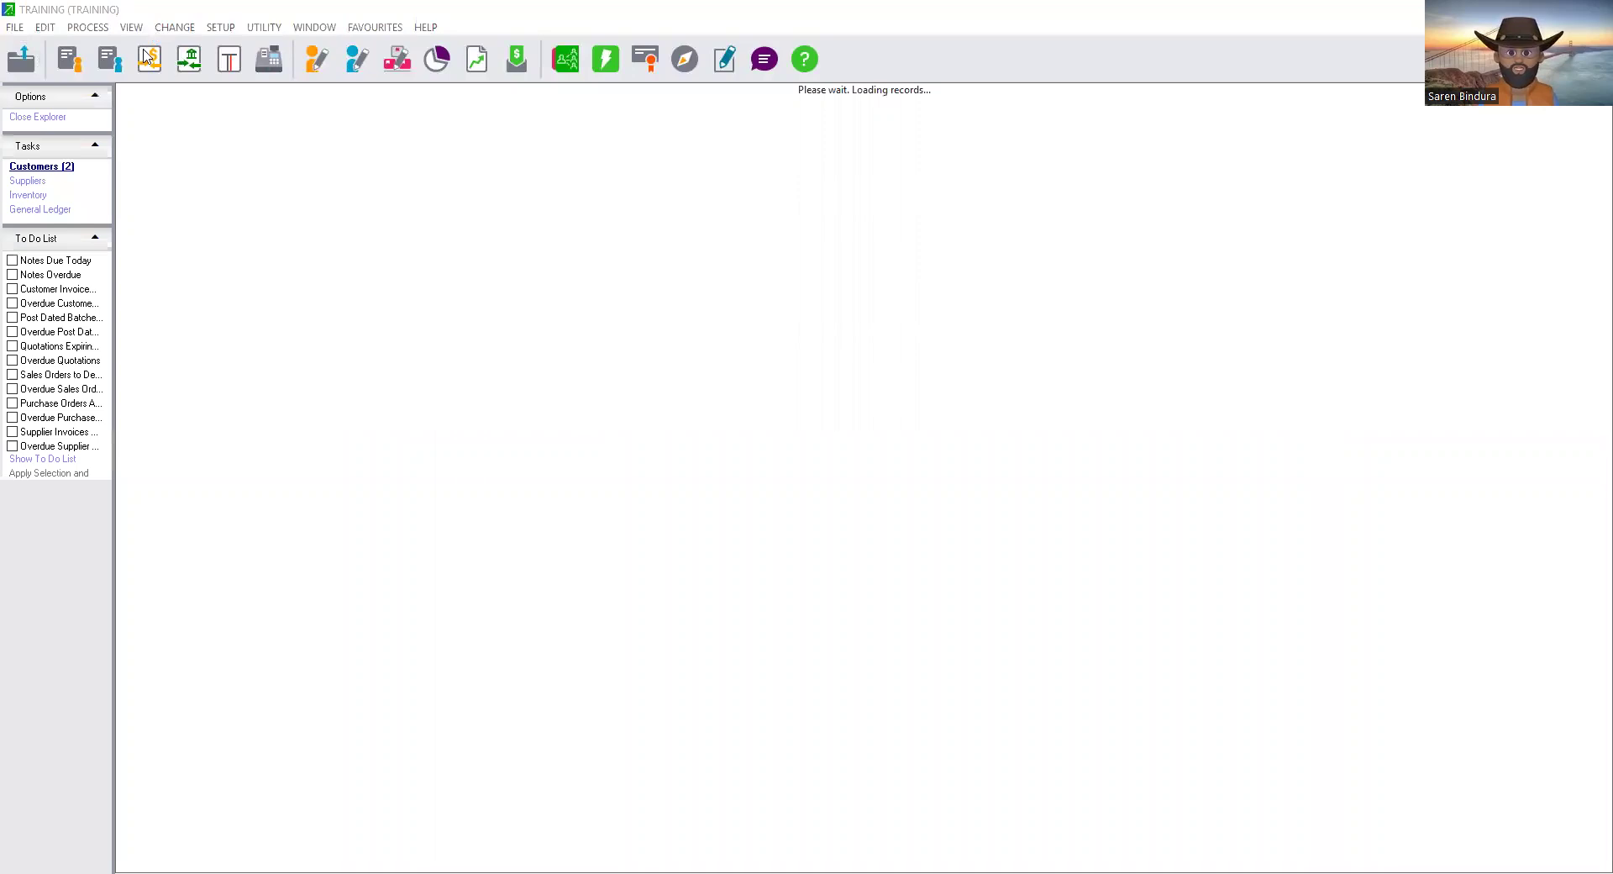
Step: Run the detailed ledger for Mukuvusi Resourses USD again on screen for May, after invoicing the back order
click(132, 27)
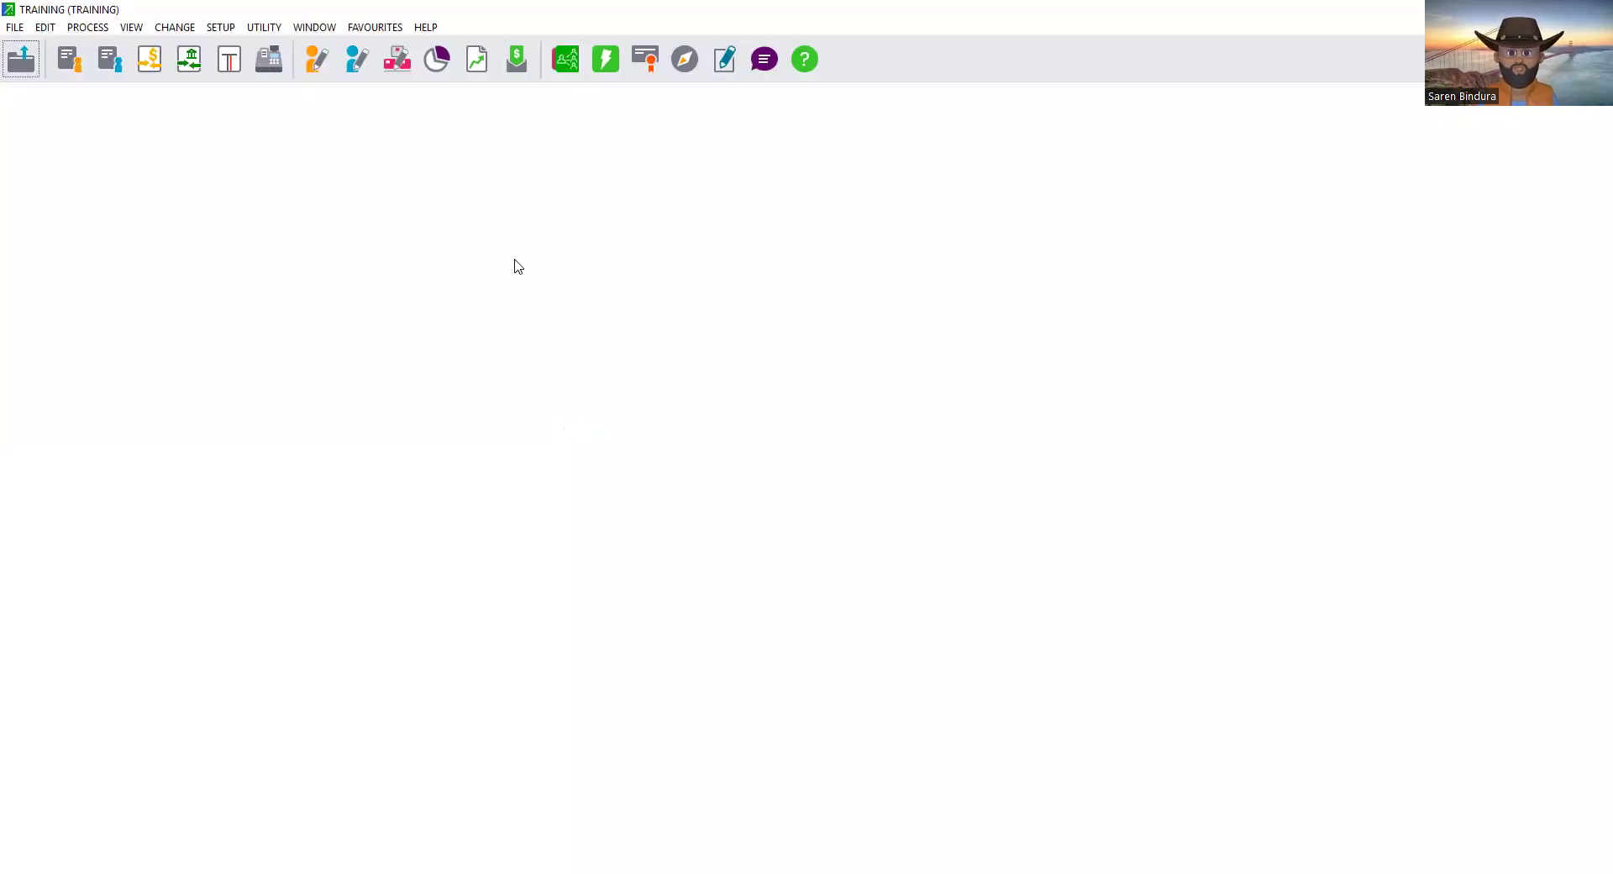
click(1051, 381)
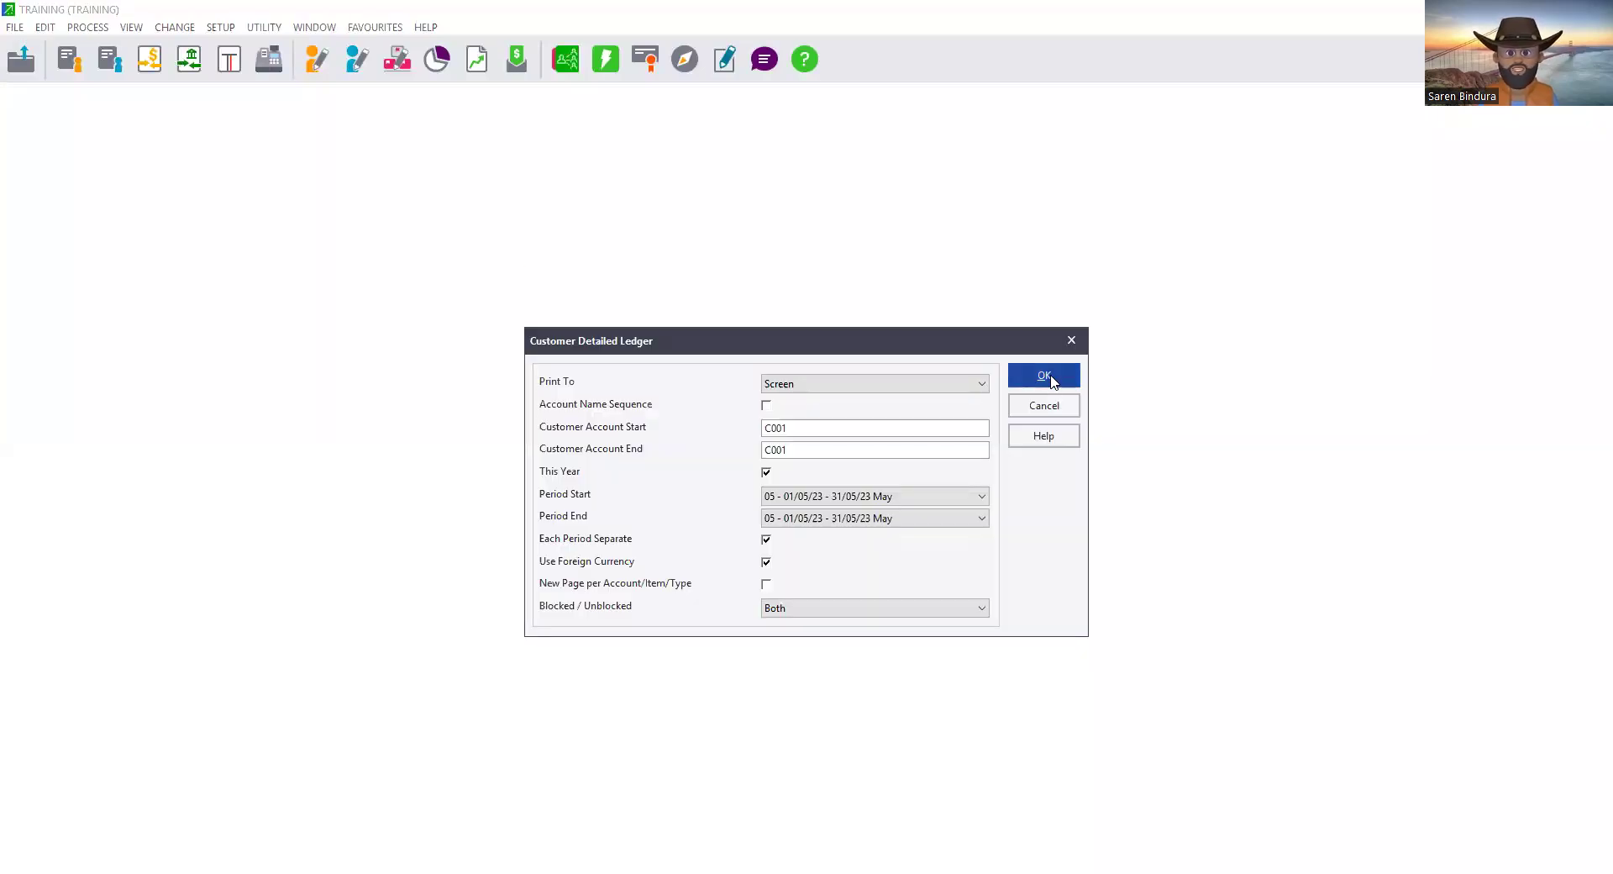